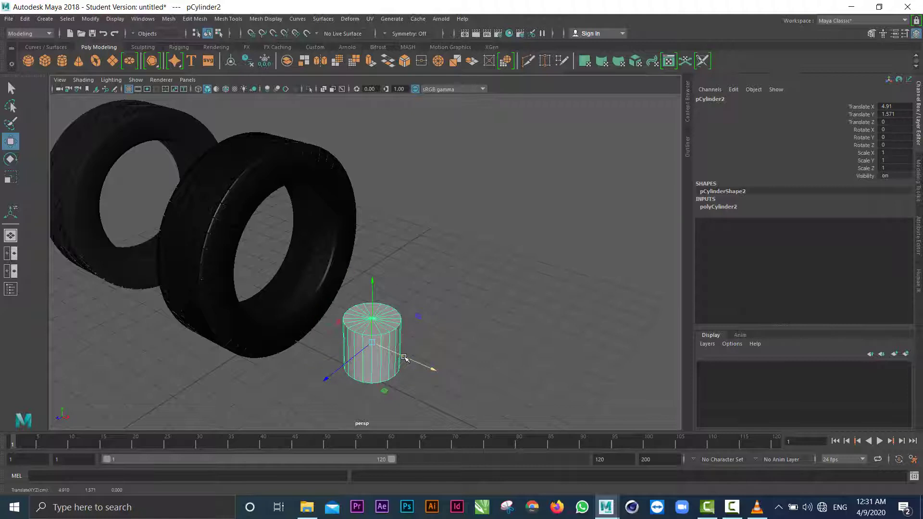
Shift the cylinder along X to about 5.07 and set its Z rotation to 90 degrees
{"action": "left_click_drag", "start_coordinate": [402, 360], "coordinate": [451, 346], "text": "ctrl+alt"}
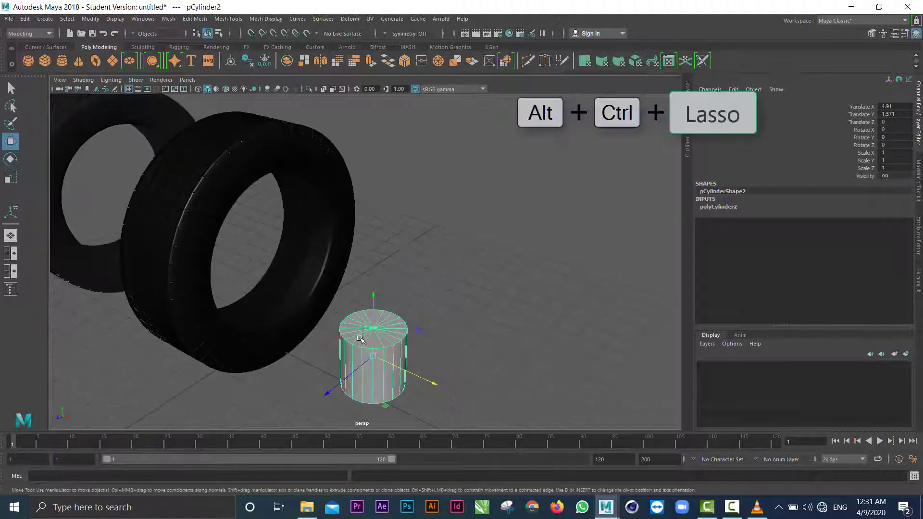
{"action": "left_click_drag", "start_coordinate": [342, 289], "coordinate": [468, 412], "text": "ctrl+alt"}
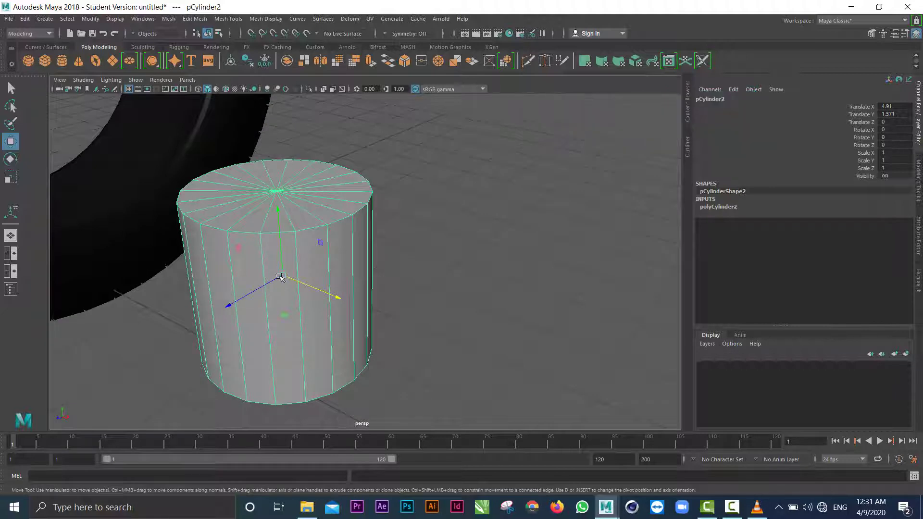
{"action": "left_click_drag", "start_coordinate": [295, 280], "coordinate": [306, 284]}
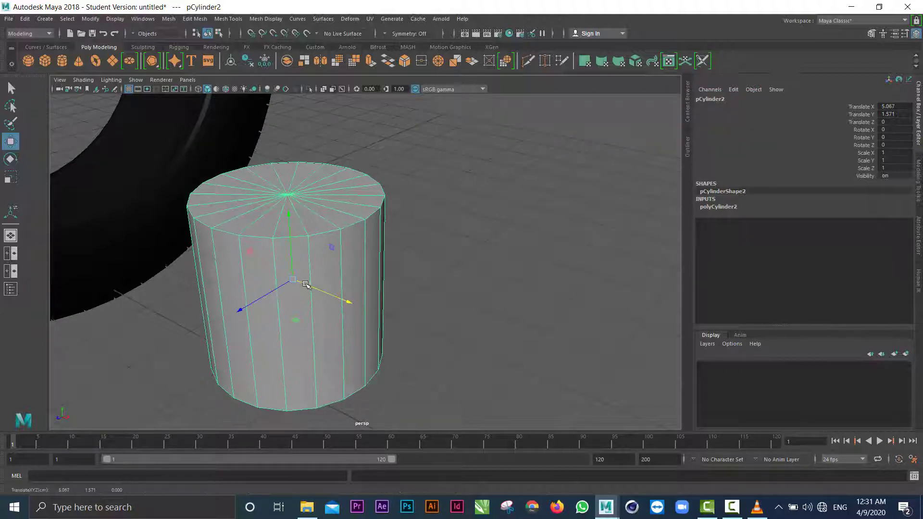
{"action": "left_click", "coordinate": [884, 144]}
{"action": "type", "text": "90"}
{"action": "key", "text": "Return"}
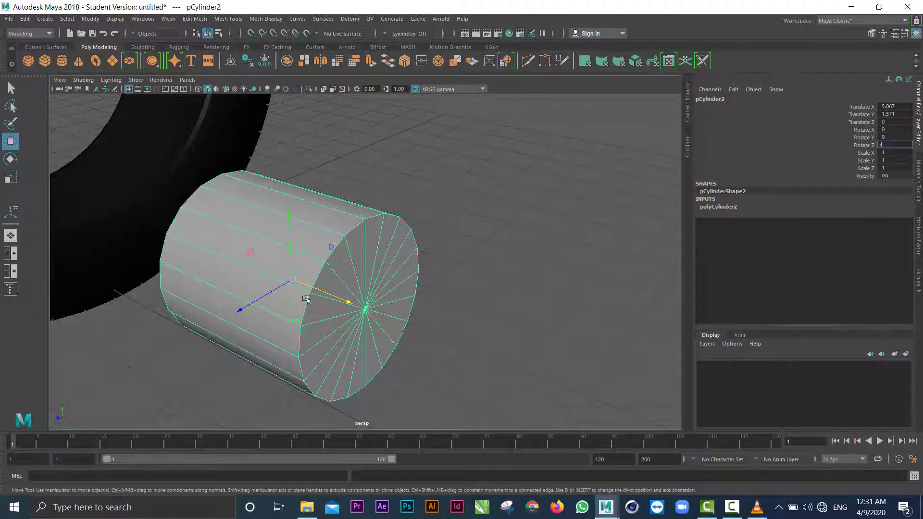
{"action": "key", "text": "BackSpace"}
{"action": "key", "text": "Return"}
Flatten the cylinder to a Y scale of about 0.238 and move it out along X to about 5.89
{"action": "key", "text": "r"}
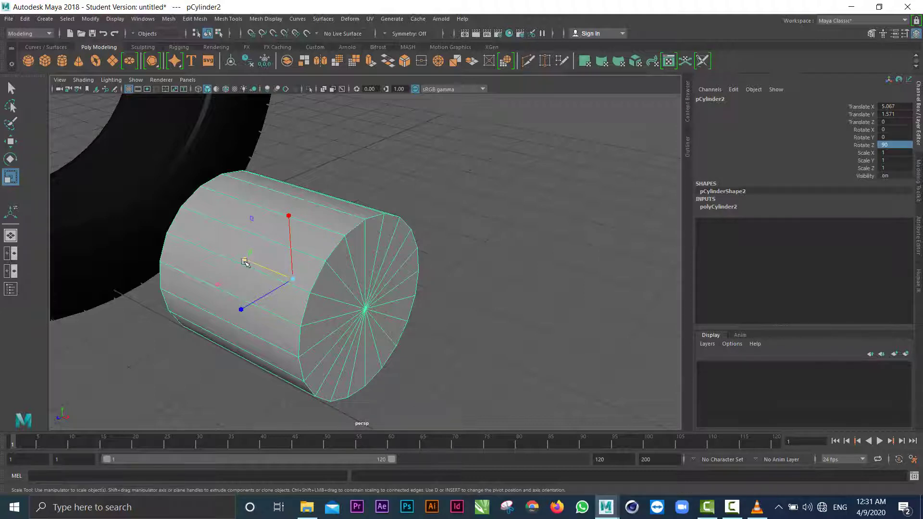
{"action": "left_click_drag", "start_coordinate": [245, 261], "coordinate": [293, 277]}
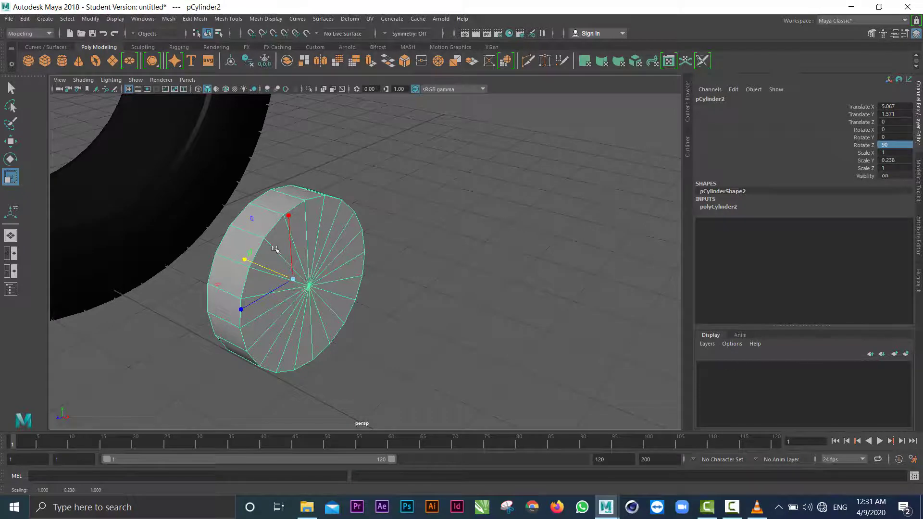
{"action": "key", "text": "e"}
{"action": "key", "text": "w"}
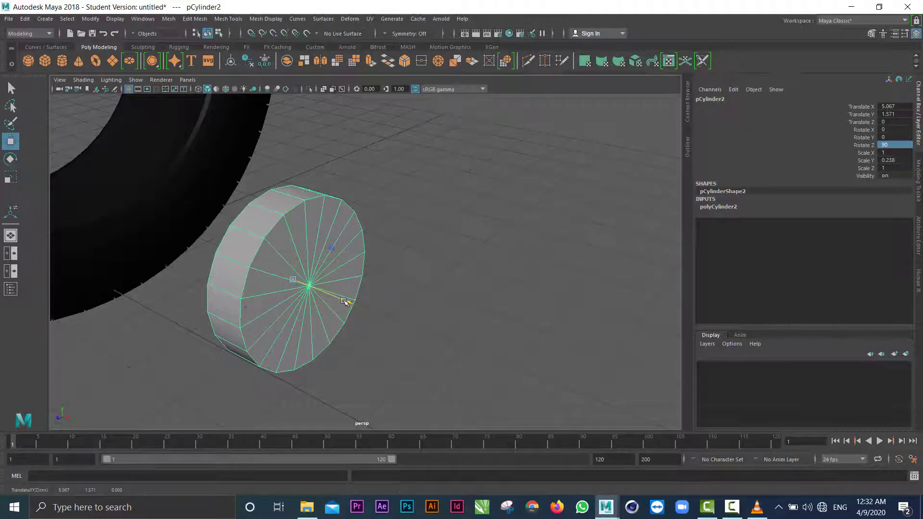
{"action": "left_click_drag", "start_coordinate": [345, 302], "coordinate": [409, 333]}
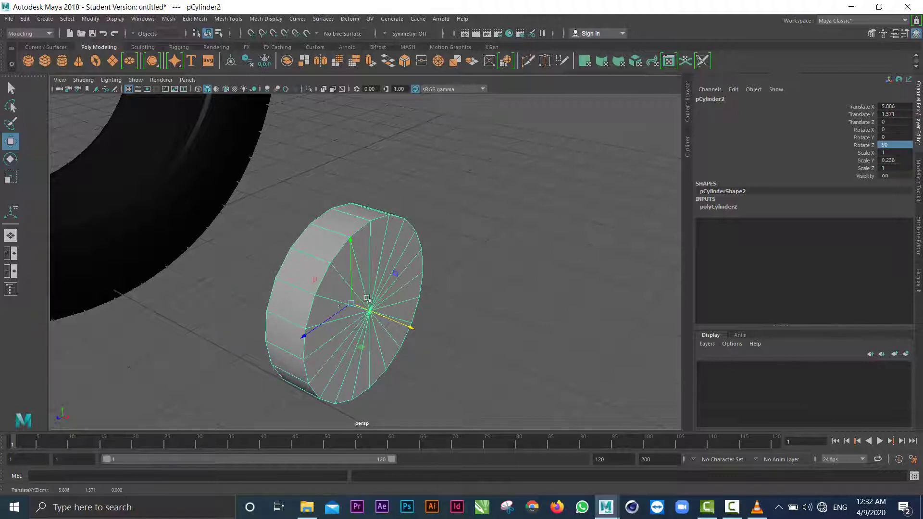
{"action": "left_click", "coordinate": [467, 269]}
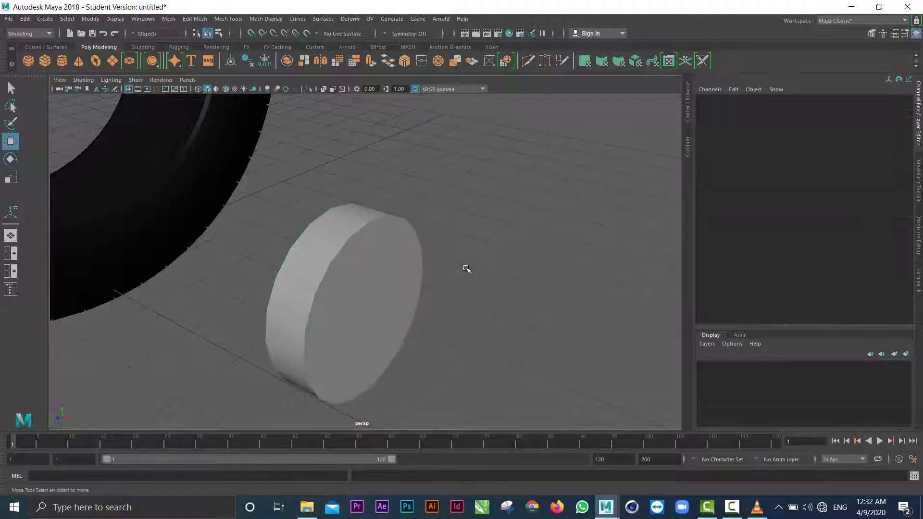
Set the flattened cylinder's axis subdivisions to 12
{"action": "left_click", "coordinate": [381, 260]}
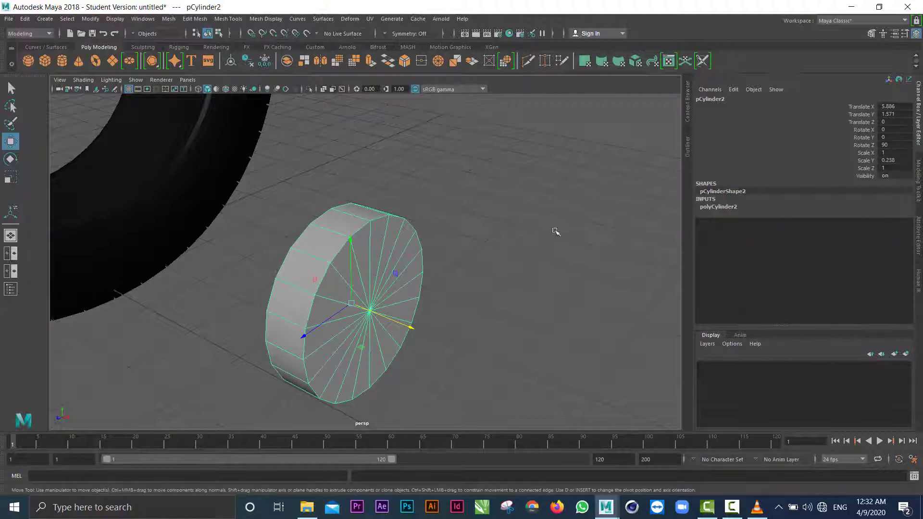
{"action": "left_click", "coordinate": [719, 207]}
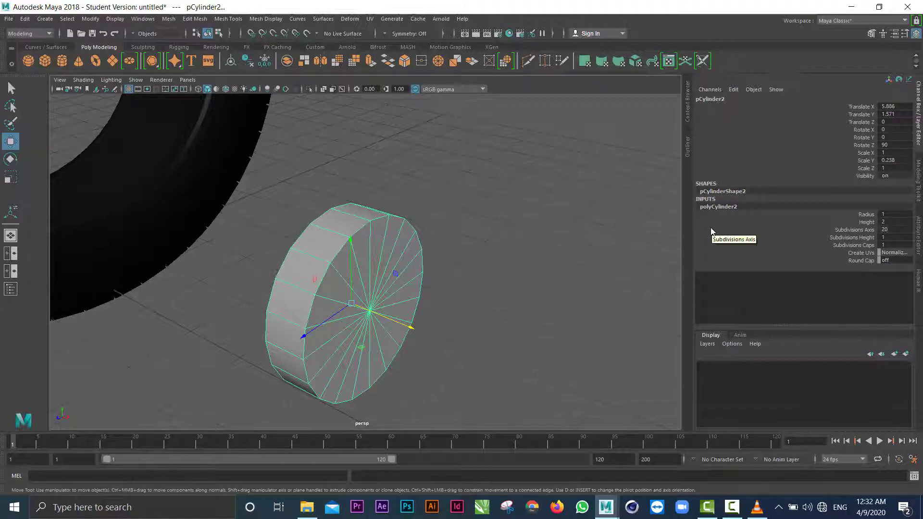
{"action": "double_click", "coordinate": [886, 229]}
{"action": "key", "text": "Return"}
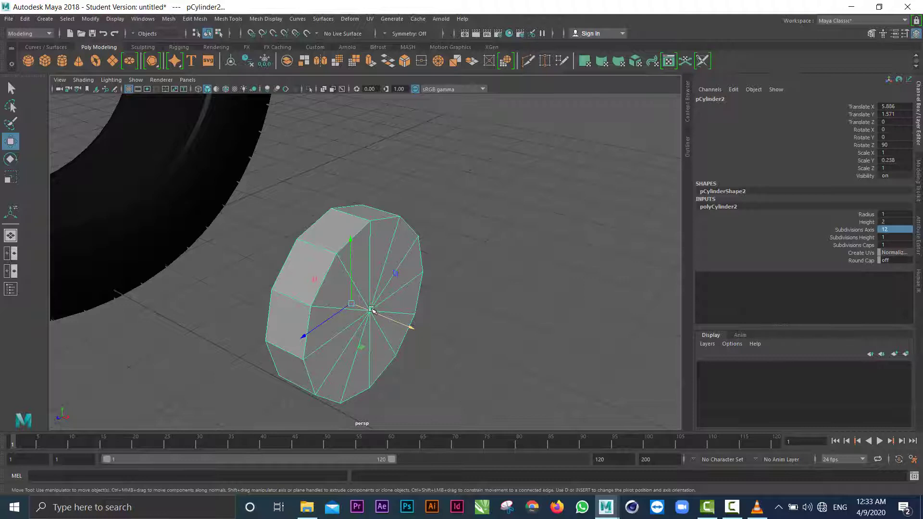
Select all front cap faces of the cylinder by converting its centre vertex selection to faces
{"action": "right_click_drag", "start_coordinate": [372, 310], "coordinate": [325, 233]}
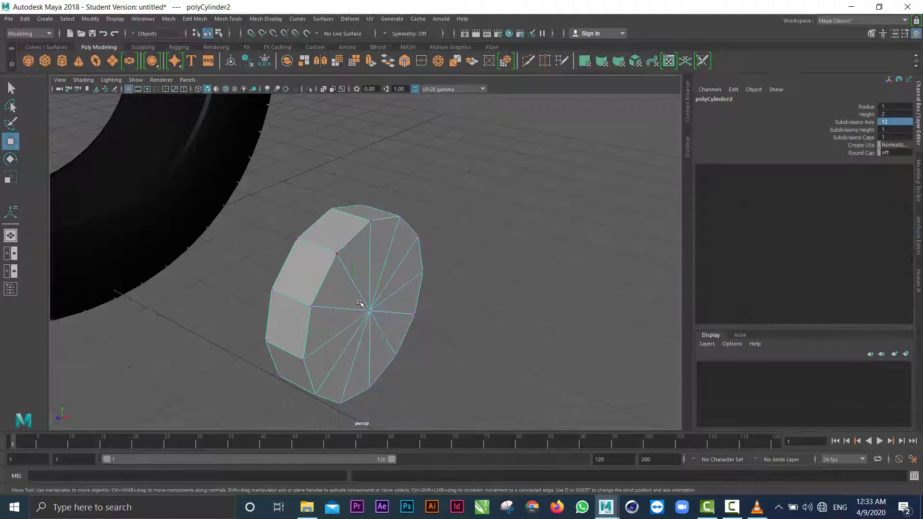
{"action": "left_click", "coordinate": [371, 311]}
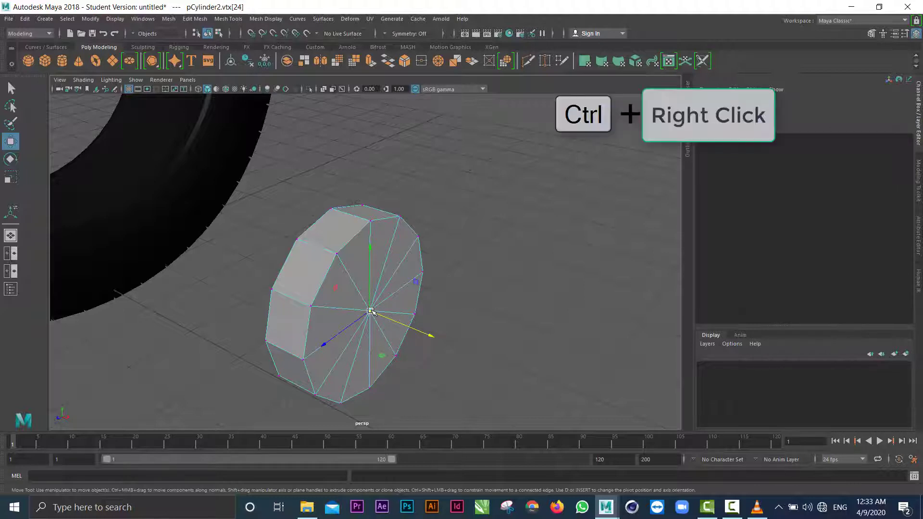
{"action": "right_click_drag", "start_coordinate": [371, 311], "coordinate": [371, 358], "text": "ctrl"}
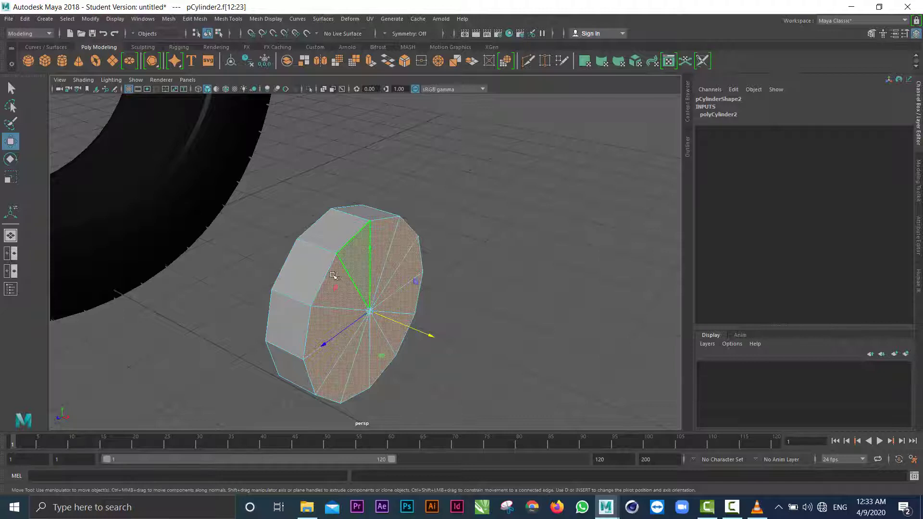
{"action": "left_click_drag", "start_coordinate": [370, 250], "coordinate": [322, 269], "text": "alt"}
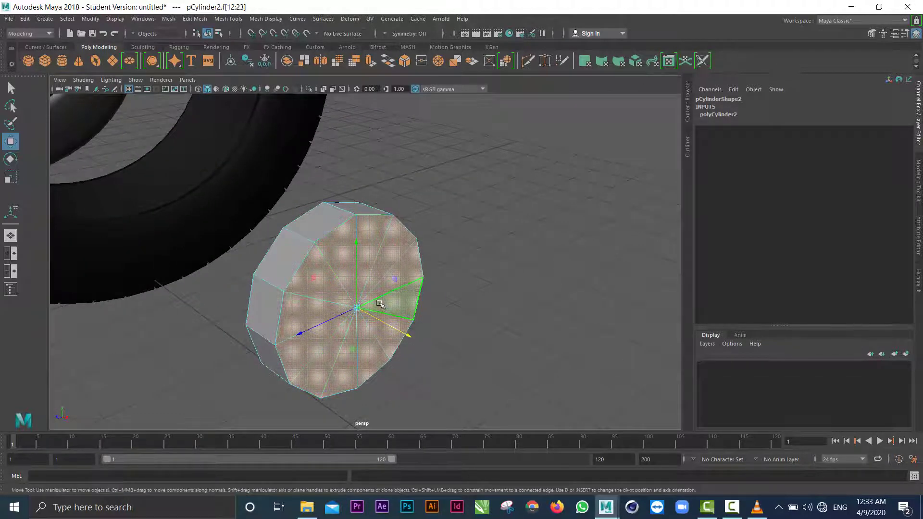
Extrude the front cap faces and scale them uniformly inward to a local scale of about 0.217
{"action": "right_click_drag", "start_coordinate": [356, 299], "coordinate": [361, 321], "text": "shift"}
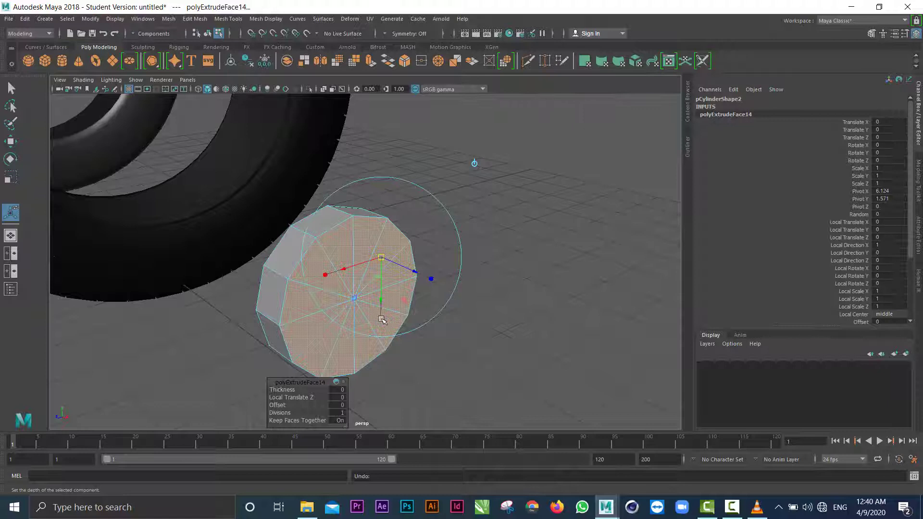
{"action": "left_click_drag", "start_coordinate": [382, 320], "coordinate": [381, 318]}
{"action": "left_click_drag", "start_coordinate": [382, 258], "coordinate": [359, 273]}
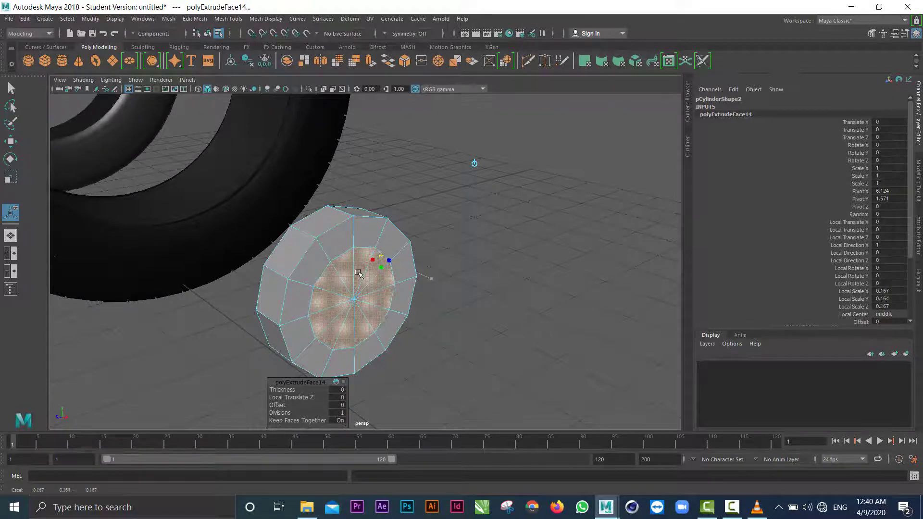
{"action": "key", "text": "ctrl+z"}
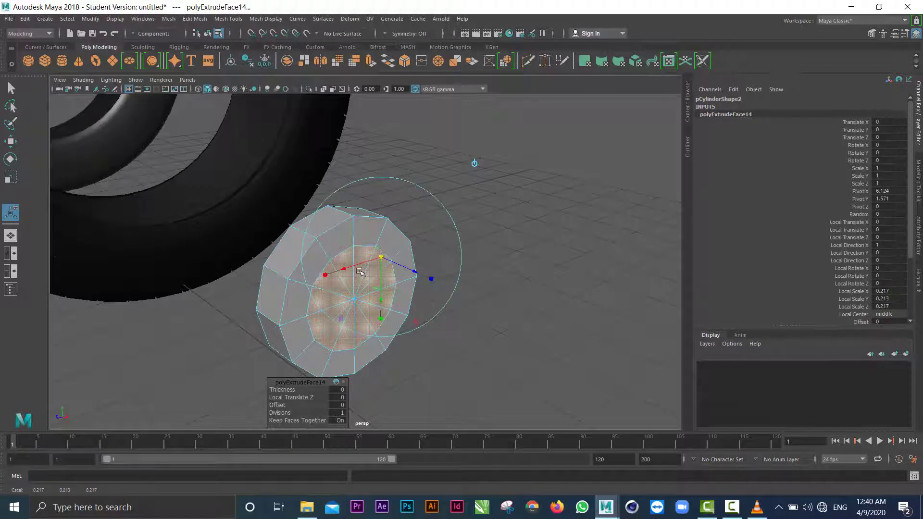
Extrude the inset cap faces again and shrink them uniformly to a local scale of about -0.217 for a small centre circle
{"action": "right_click", "coordinate": [315, 292], "text": "shift"}
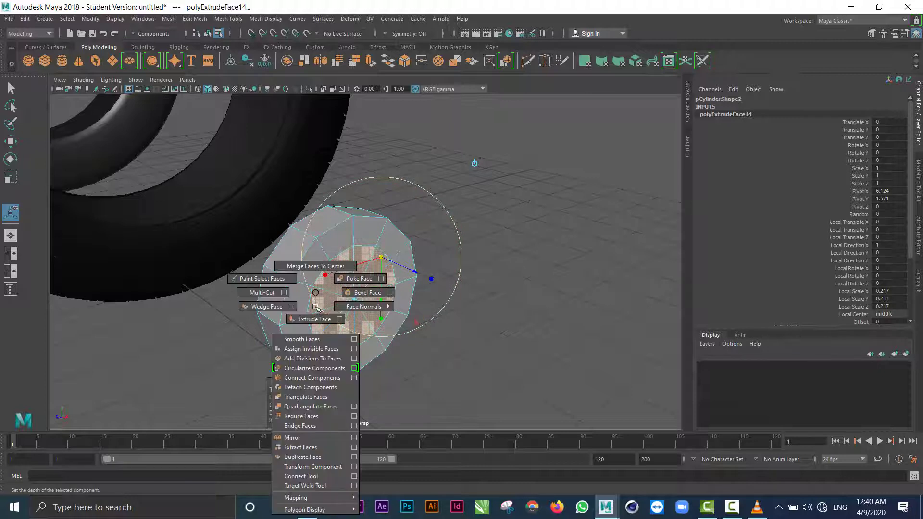
{"action": "right_click_drag", "start_coordinate": [316, 307], "coordinate": [317, 317], "text": "shift"}
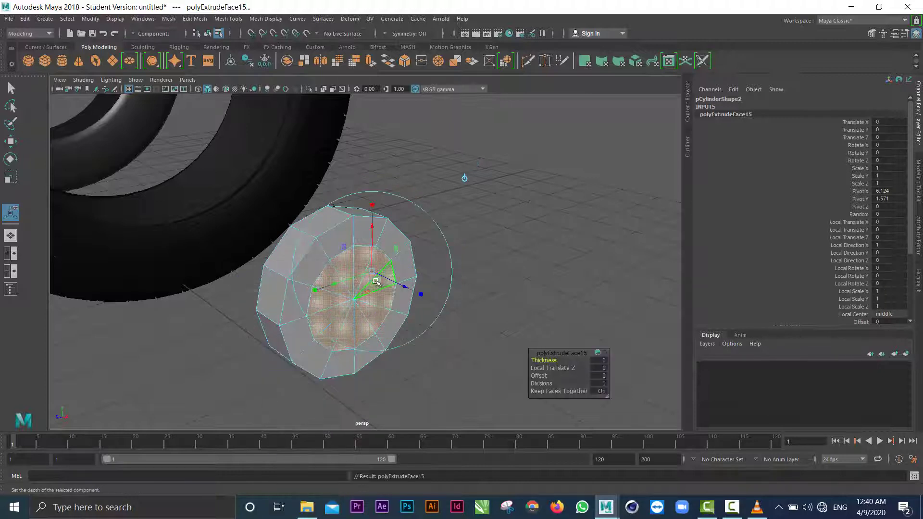
{"action": "left_click", "coordinate": [417, 294]}
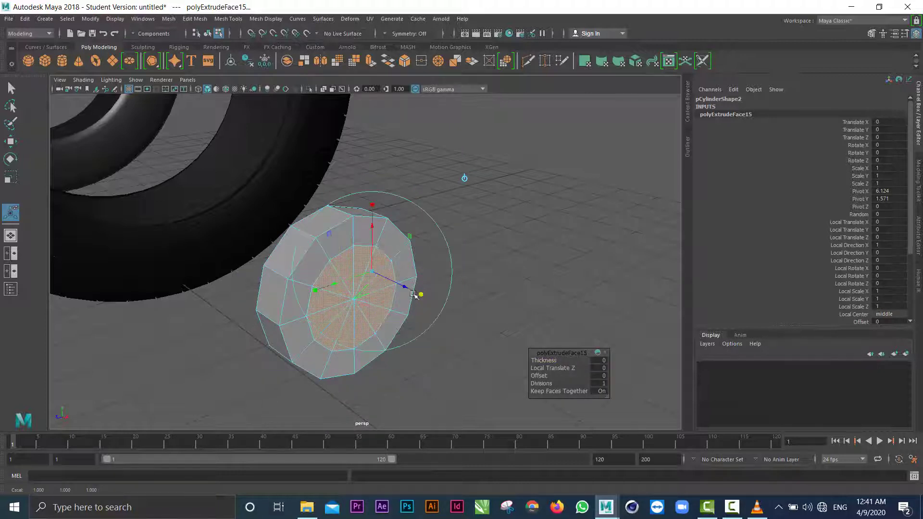
{"action": "left_click_drag", "start_coordinate": [372, 273], "coordinate": [337, 335]}
Extrude the small centre faces outward with a local Z translation of about 0.116 to form a raised hub
{"action": "key", "text": "ctrl+e"}
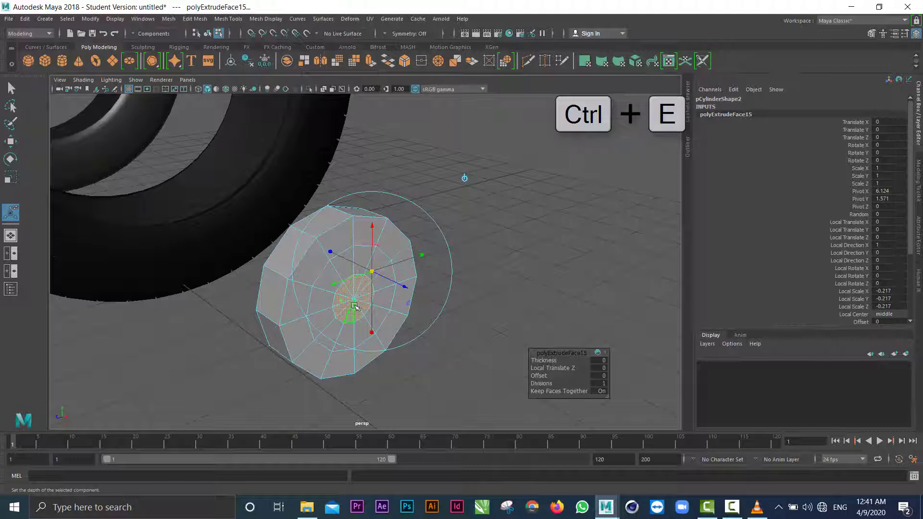
{"action": "key", "text": "ctrl+e"}
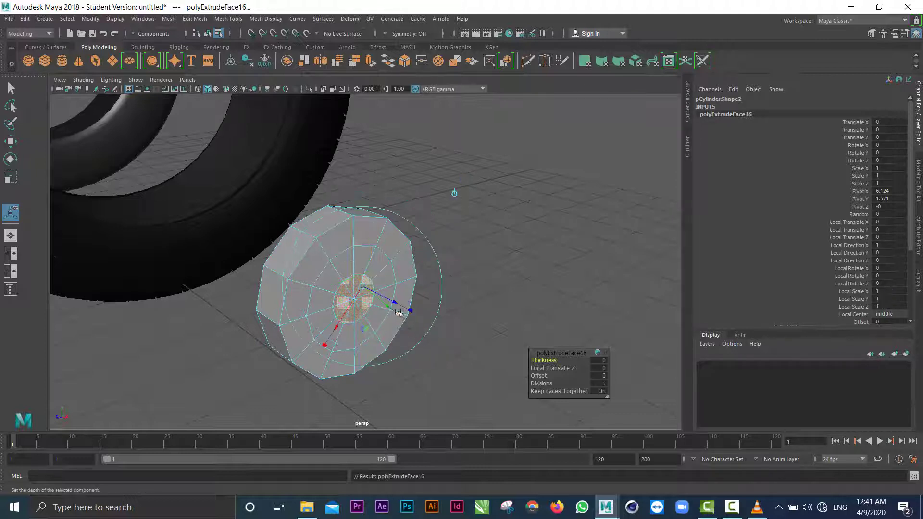
{"action": "left_click_drag", "start_coordinate": [389, 302], "coordinate": [393, 303]}
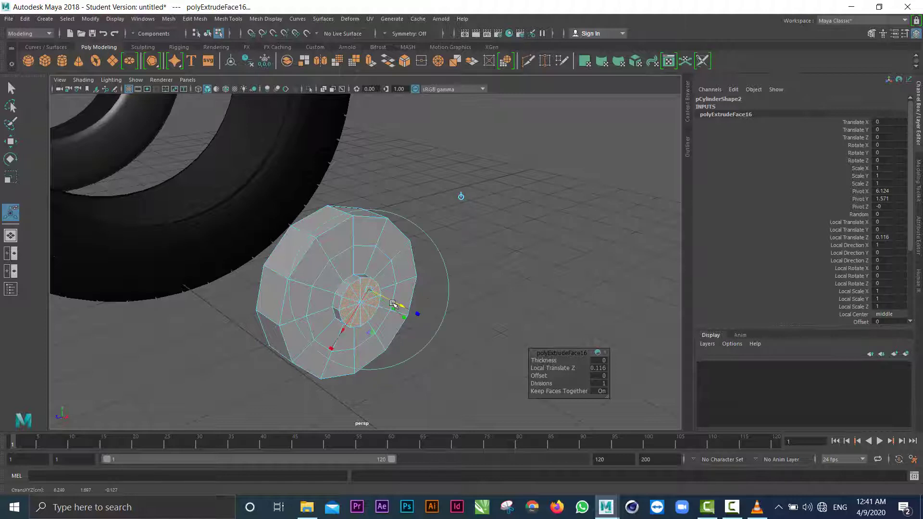
{"action": "left_click", "coordinate": [11, 89]}
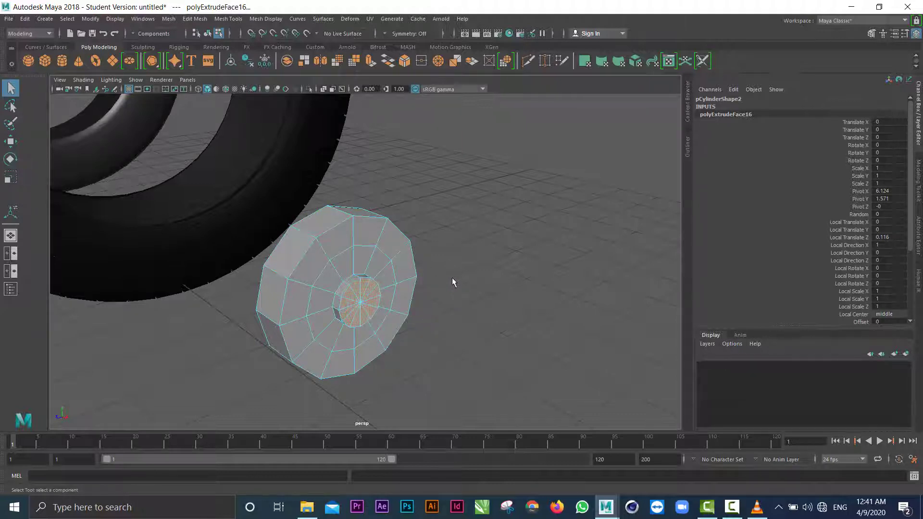
Return to object mode and rotate the whole cylinder about Y to about 15.4 degrees, levelling its upper edge
{"action": "left_click_drag", "start_coordinate": [452, 278], "coordinate": [416, 266], "text": "alt"}
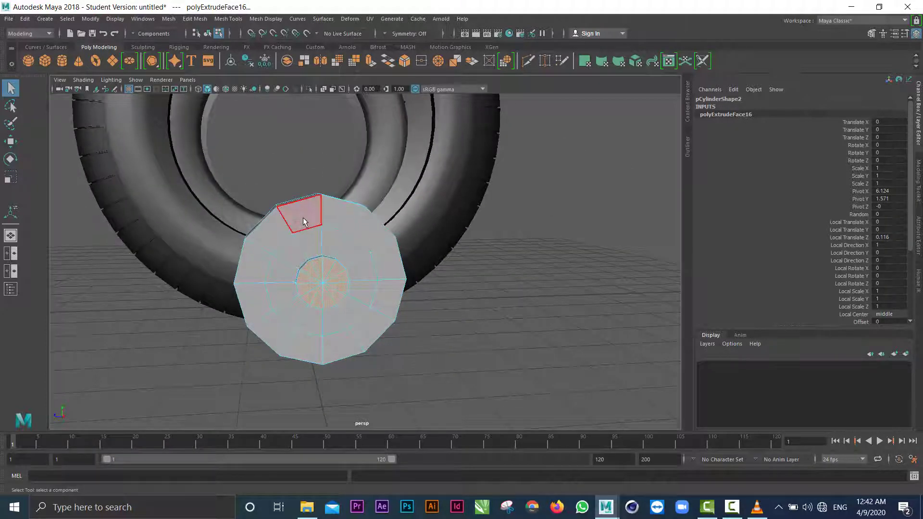
{"action": "right_click_drag", "start_coordinate": [303, 221], "coordinate": [330, 206]}
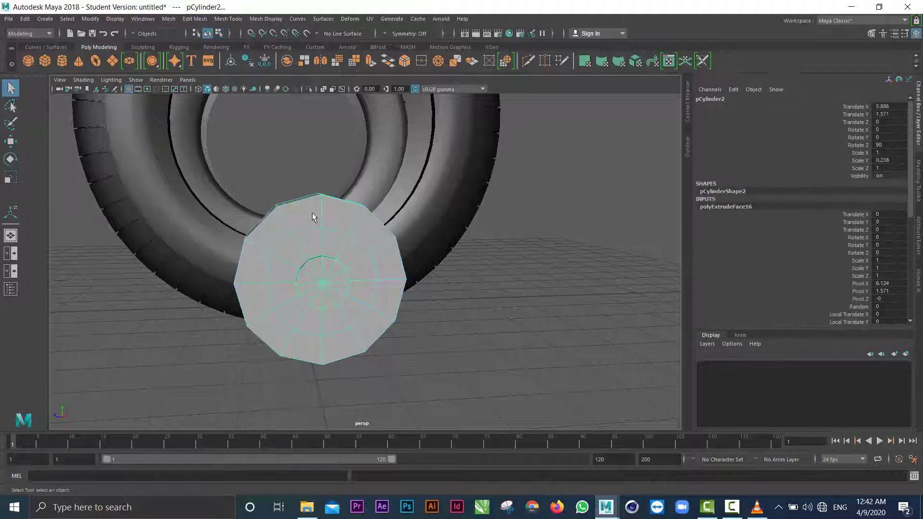
{"action": "left_click", "coordinate": [10, 159]}
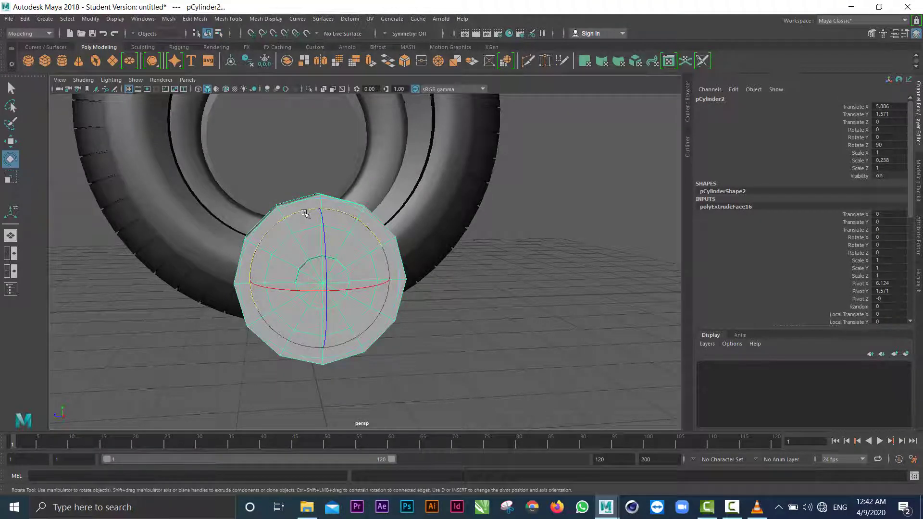
{"action": "left_click_drag", "start_coordinate": [303, 213], "coordinate": [324, 217]}
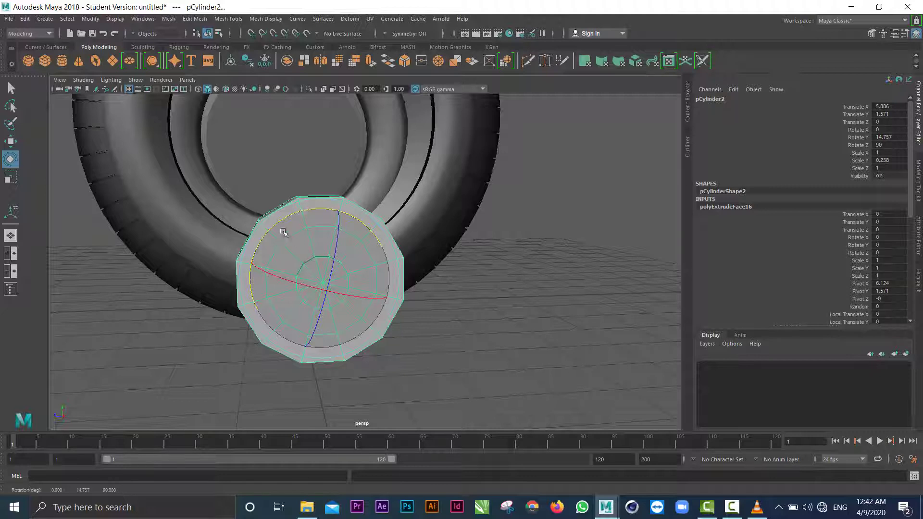
{"action": "left_click_drag", "start_coordinate": [282, 233], "coordinate": [281, 222]}
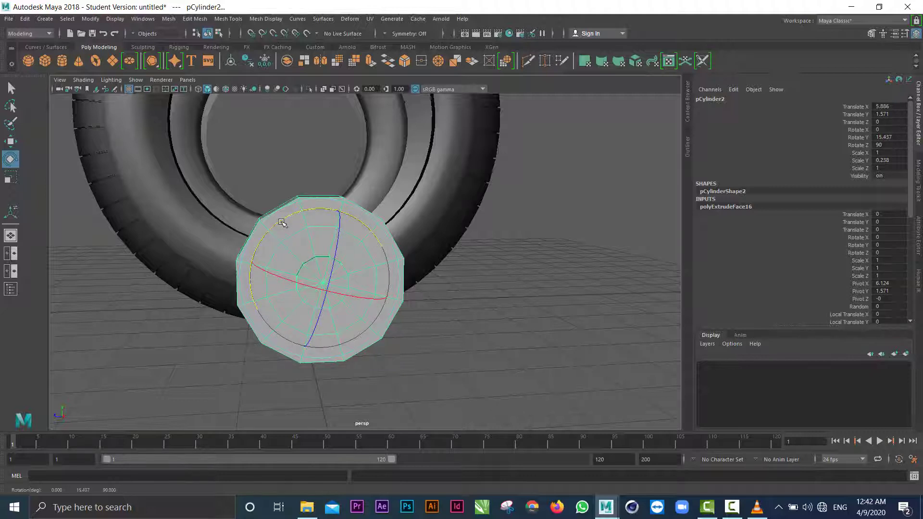
{"action": "key", "text": "q"}
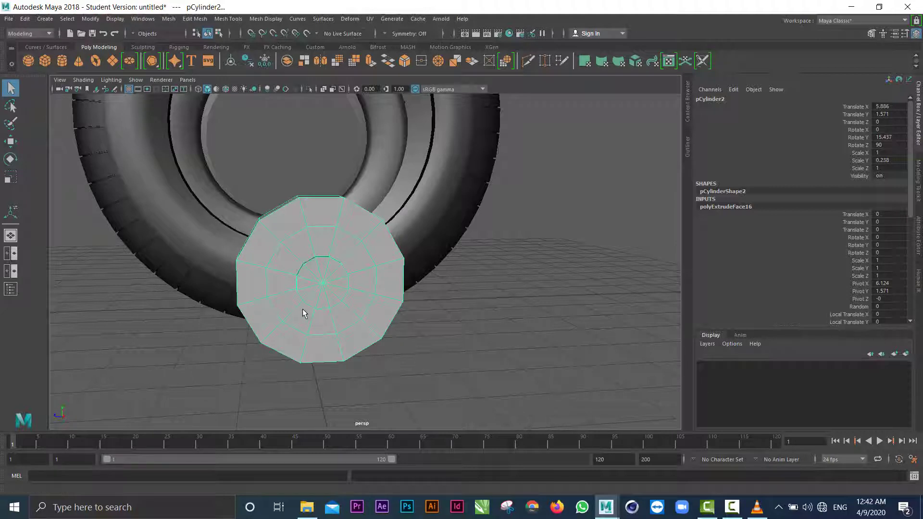
Select every other side face around the cylinder and extrude the six faces outward as spokes, with a local Z translation of about 0.809
{"action": "left_click_drag", "start_coordinate": [302, 314], "coordinate": [336, 332], "text": "alt"}
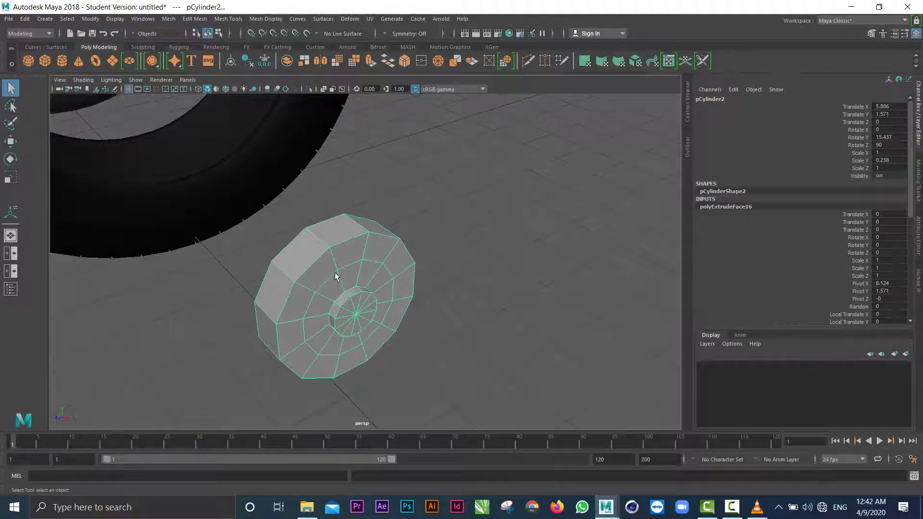
{"action": "right_click_drag", "start_coordinate": [336, 274], "coordinate": [338, 262]}
{"action": "left_click", "coordinate": [335, 243]}
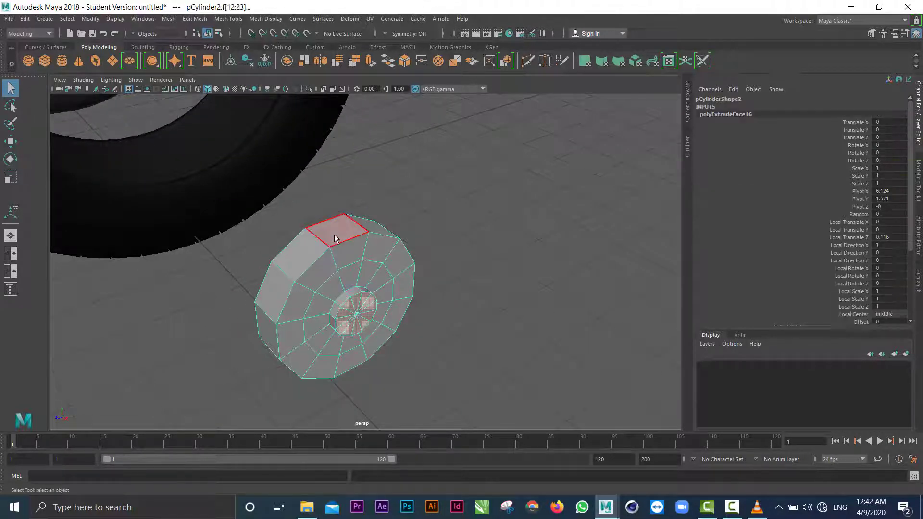
{"action": "left_click", "coordinate": [332, 234]}
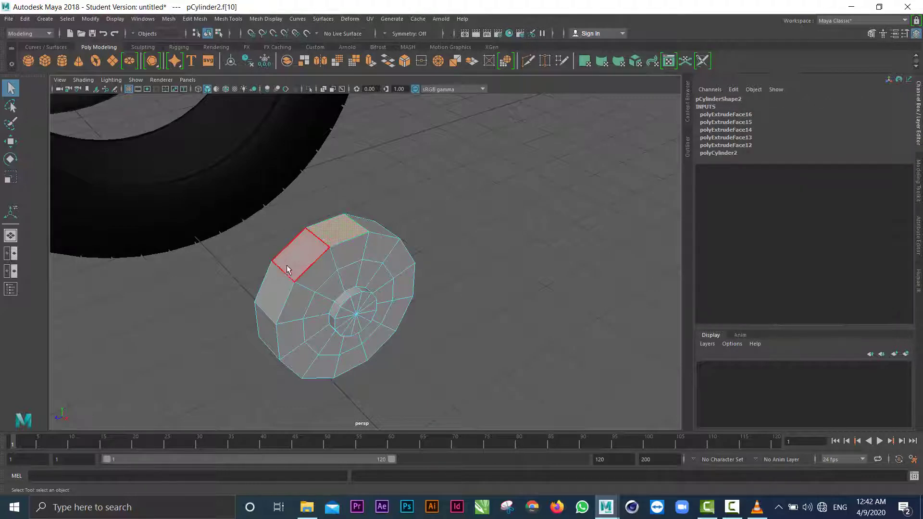
{"action": "left_click", "coordinate": [275, 285], "text": "shift"}
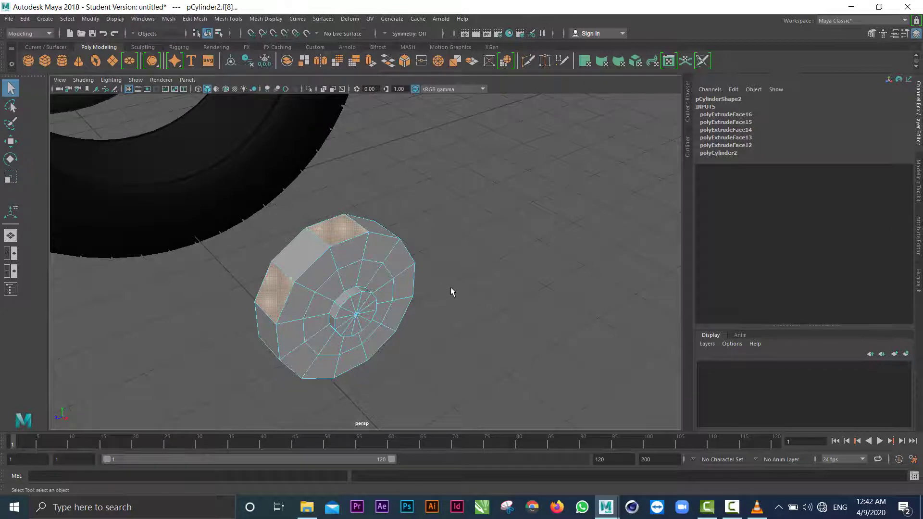
{"action": "left_click_drag", "start_coordinate": [452, 290], "coordinate": [367, 266], "text": "alt"}
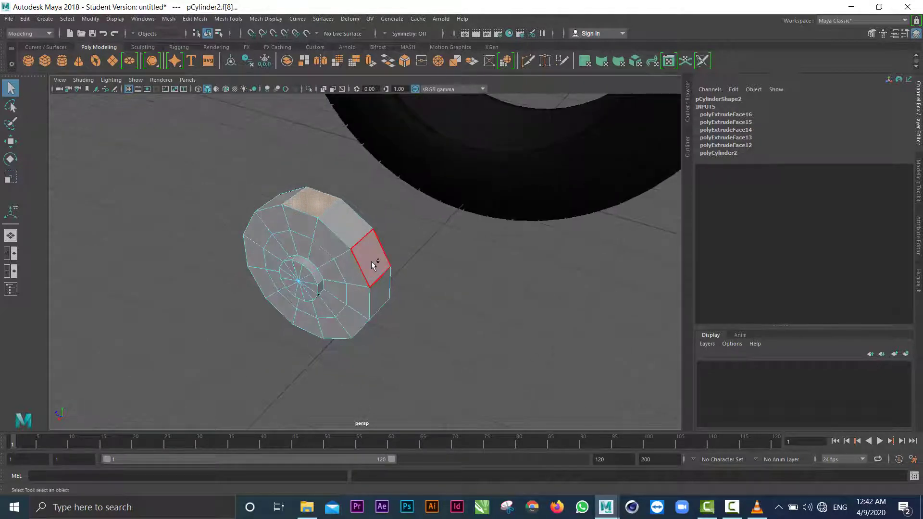
{"action": "left_click", "coordinate": [371, 261], "text": "shift"}
{"action": "left_click_drag", "start_coordinate": [397, 345], "coordinate": [364, 312], "text": "alt"}
{"action": "left_click", "coordinate": [362, 309], "text": "shift"}
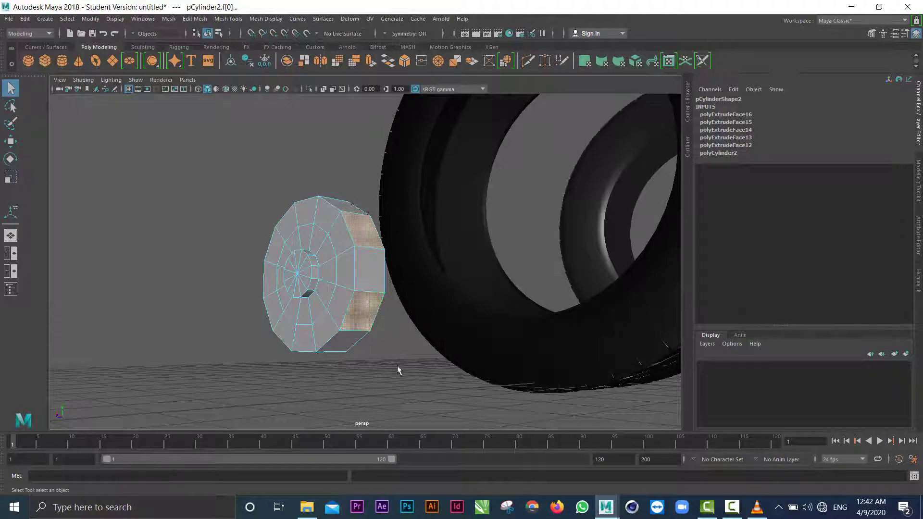
{"action": "left_click_drag", "start_coordinate": [404, 369], "coordinate": [365, 319], "text": "alt"}
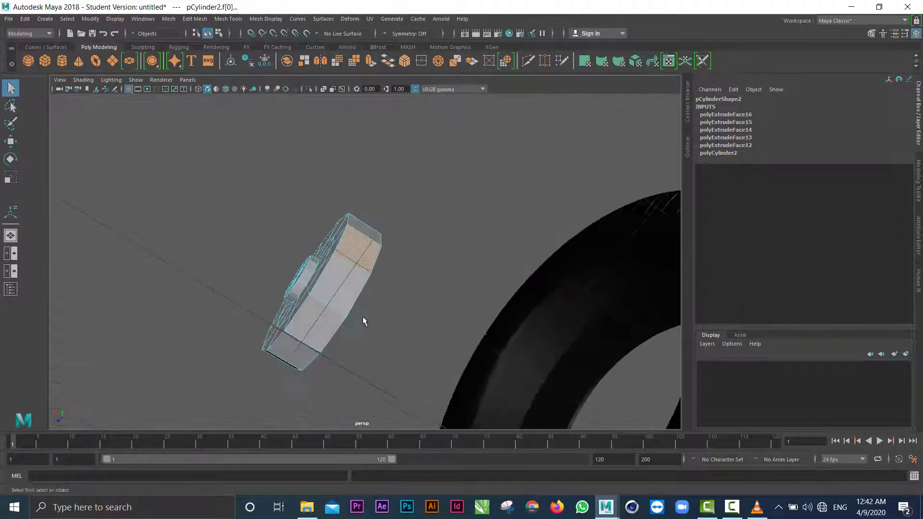
{"action": "left_click", "coordinate": [308, 318], "text": "shift"}
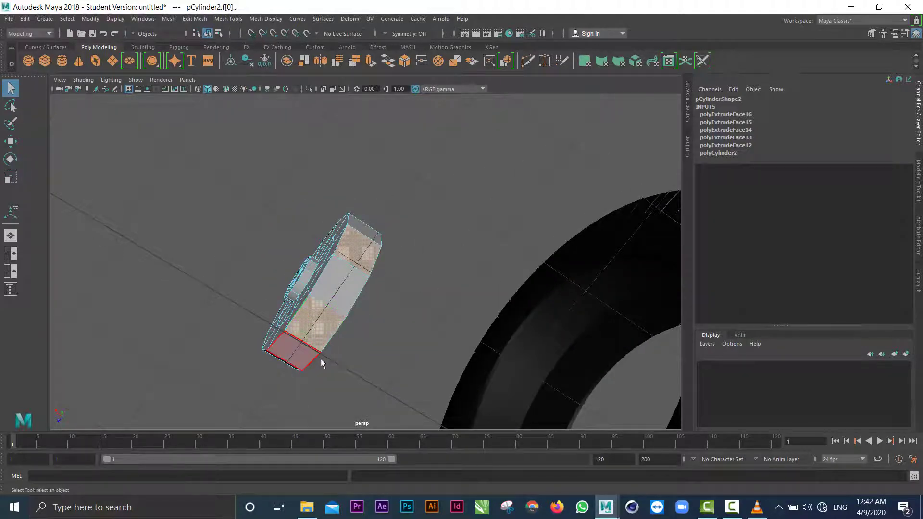
{"action": "left_click_drag", "start_coordinate": [322, 363], "coordinate": [412, 386], "text": "alt"}
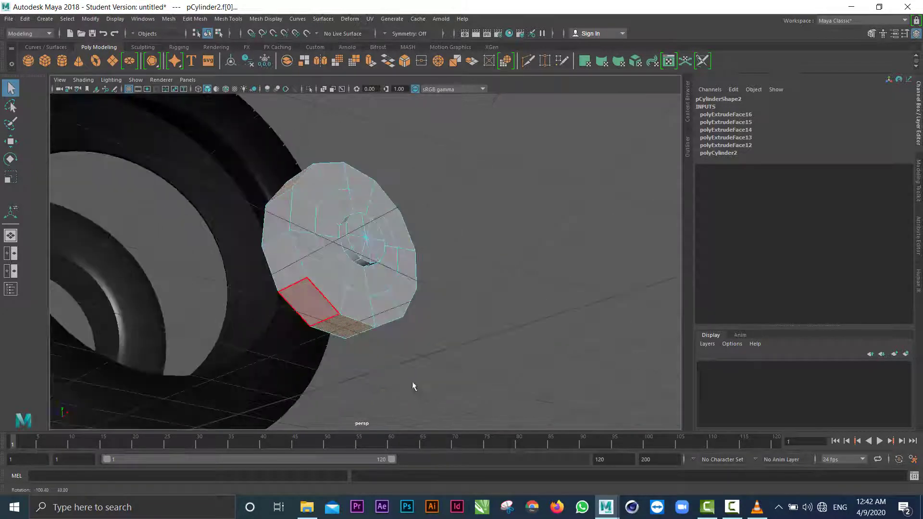
{"action": "left_click", "coordinate": [286, 266], "text": "shift"}
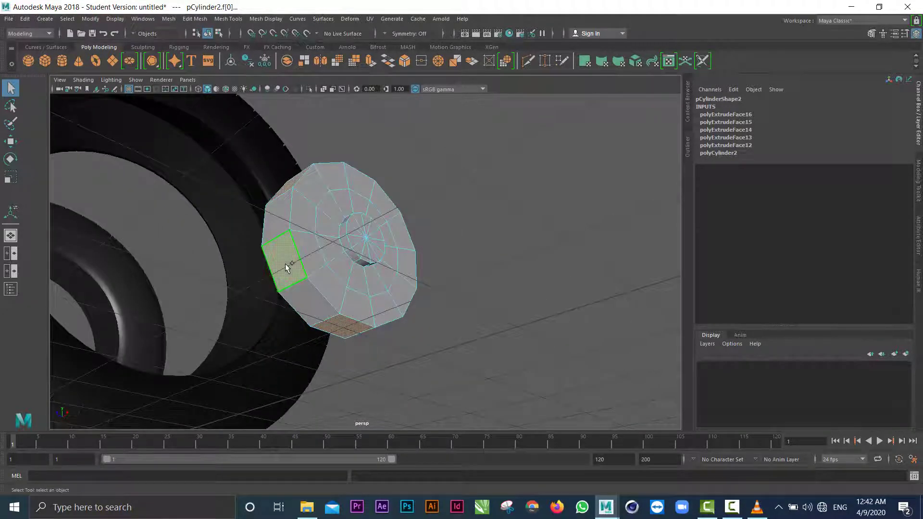
{"action": "left_click_drag", "start_coordinate": [350, 257], "coordinate": [322, 294], "text": "alt"}
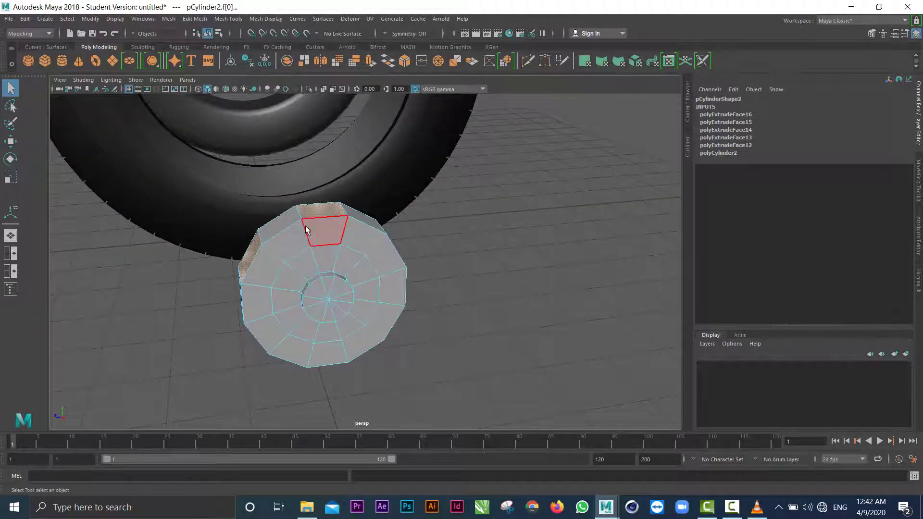
{"action": "key", "text": "ctrl+e"}
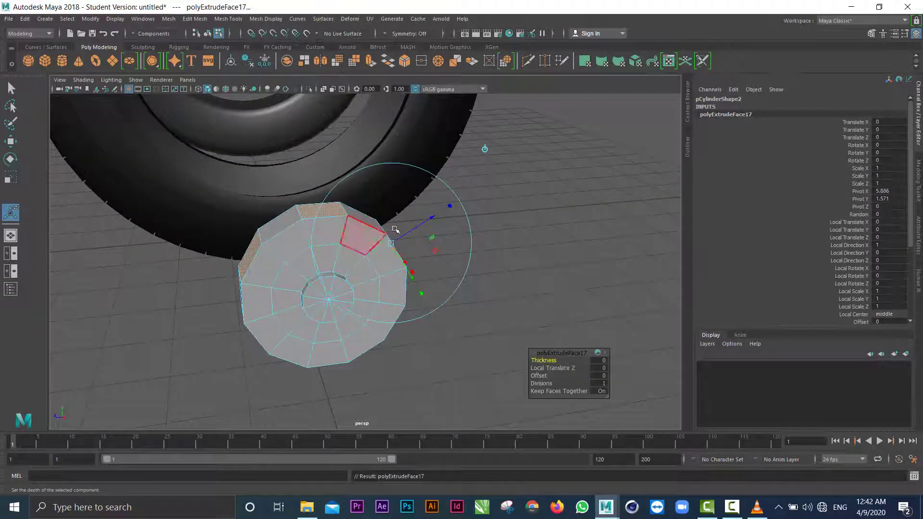
{"action": "left_click_drag", "start_coordinate": [431, 221], "coordinate": [488, 184]}
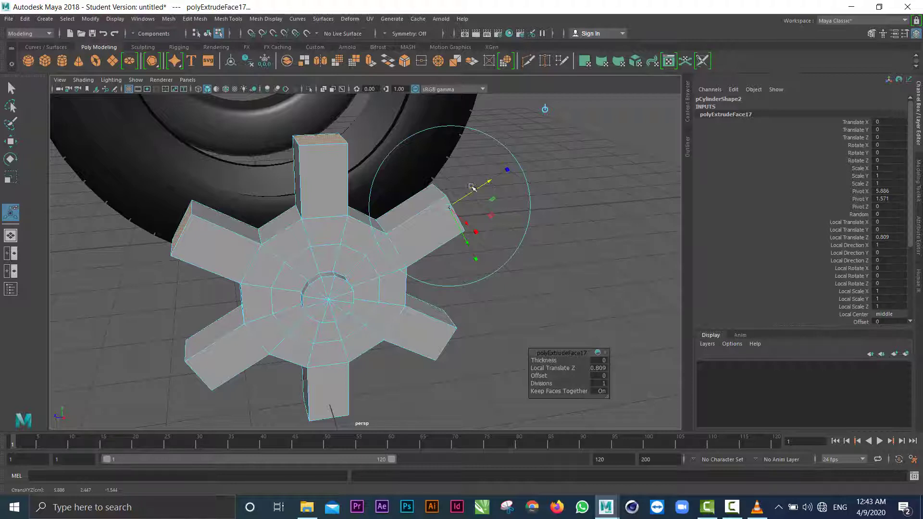
{"action": "left_click", "coordinate": [10, 88]}
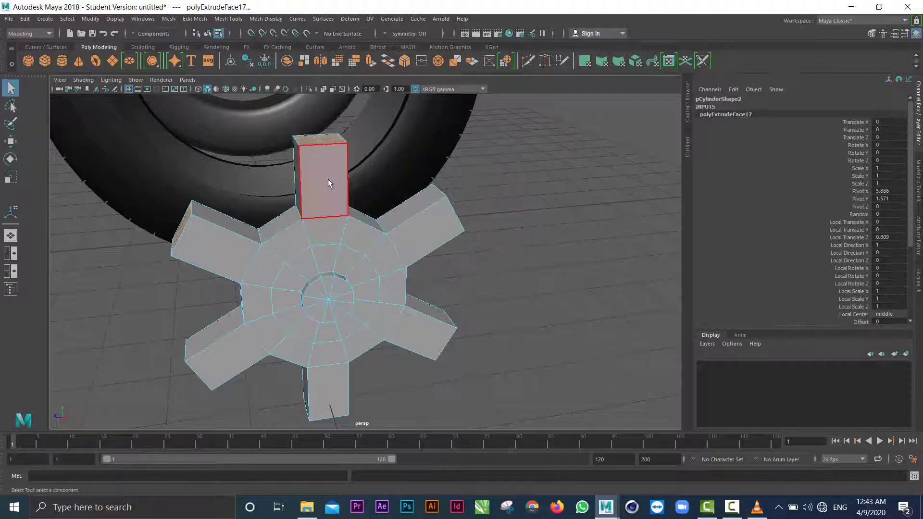
Delete the outer end faces of all six spokes and return to object mode
{"action": "left_click", "coordinate": [315, 144]}
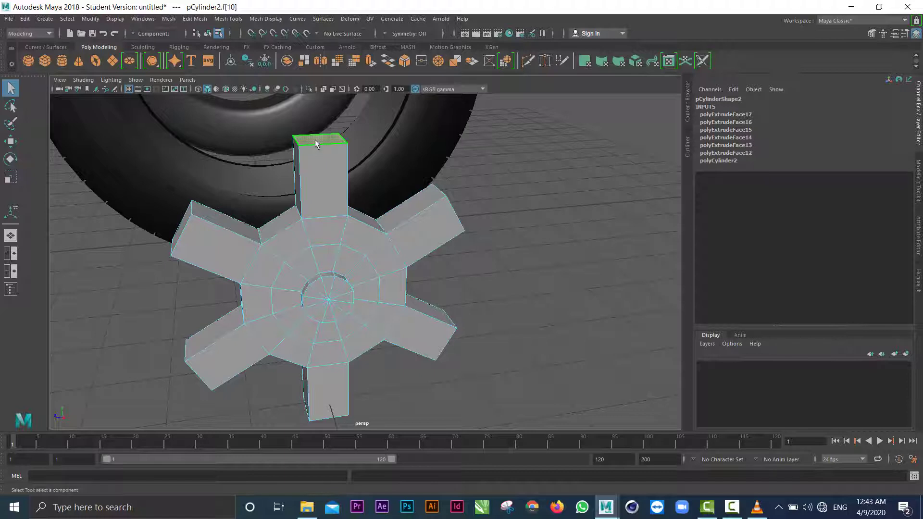
{"action": "key", "text": "Delete"}
{"action": "left_click", "coordinate": [183, 223]}
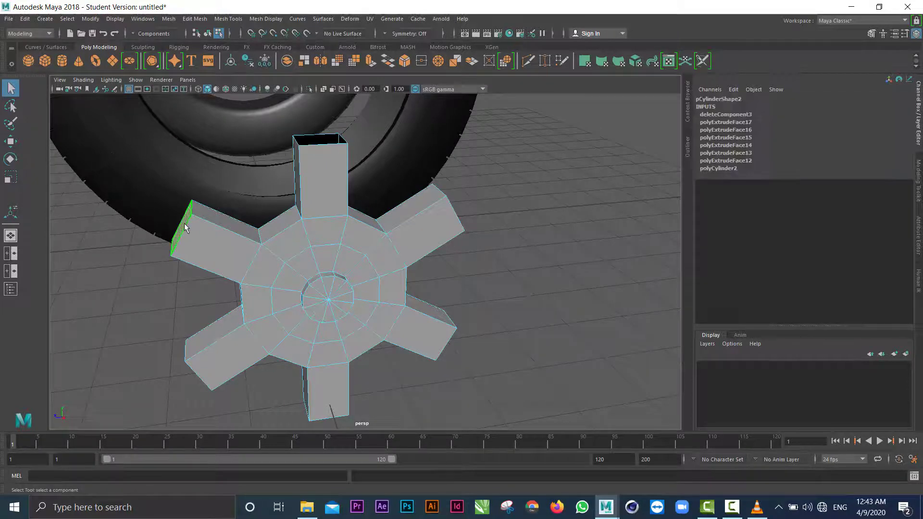
{"action": "key", "text": "Delete"}
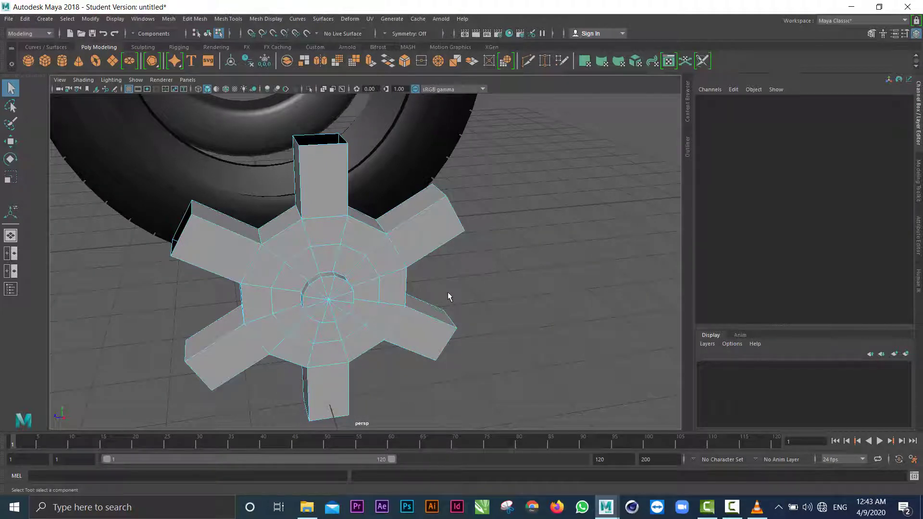
{"action": "left_click_drag", "start_coordinate": [470, 276], "coordinate": [402, 247], "text": "alt"}
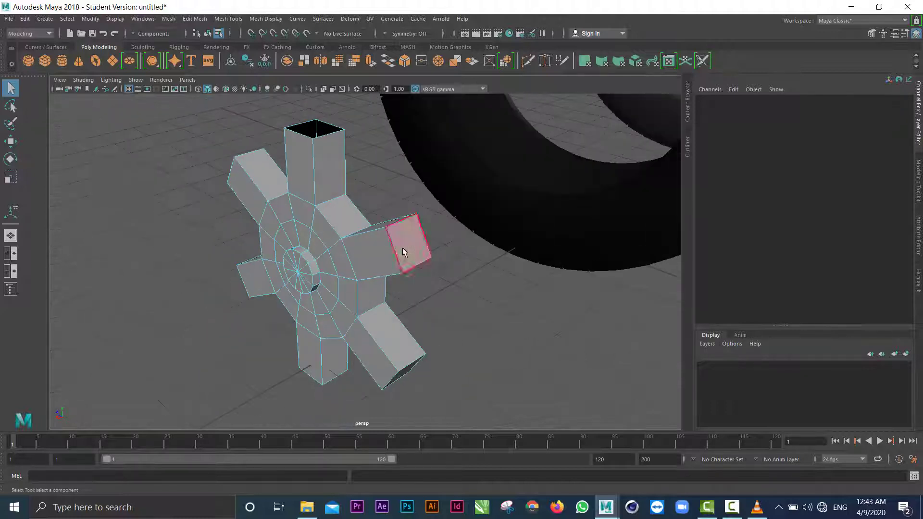
{"action": "left_click", "coordinate": [402, 247]}
{"action": "key", "text": "Delete"}
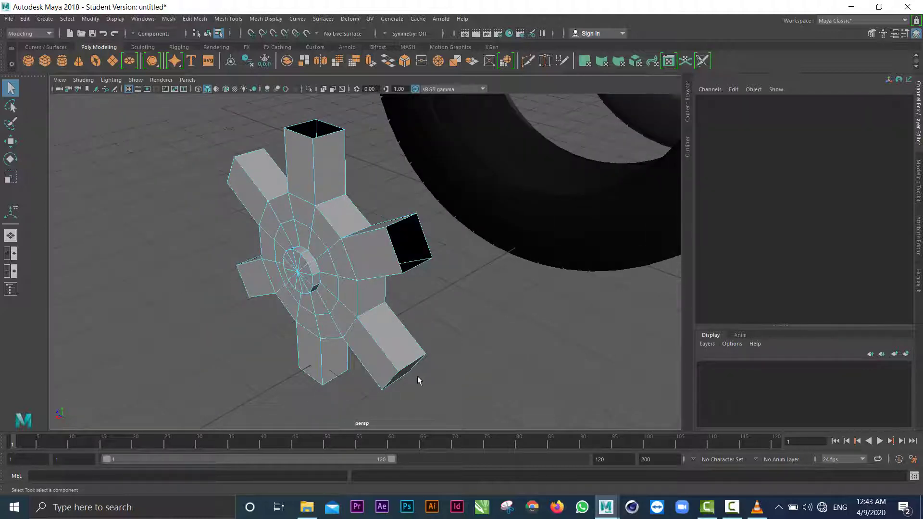
{"action": "left_click", "coordinate": [400, 375]}
{"action": "key", "text": "Delete"}
{"action": "left_click_drag", "start_coordinate": [367, 398], "coordinate": [309, 218], "text": "alt"}
{"action": "left_click", "coordinate": [303, 214]}
{"action": "key", "text": "Delete"}
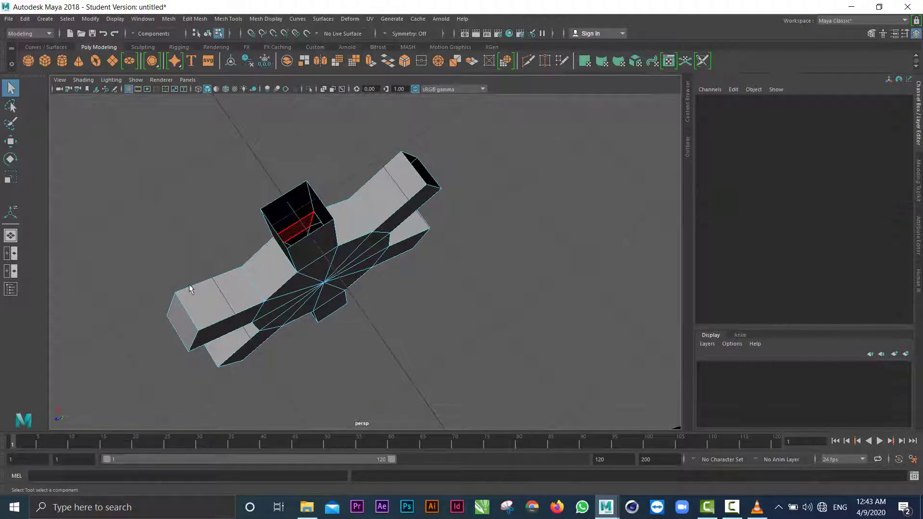
{"action": "left_click", "coordinate": [181, 321]}
{"action": "key", "text": "Delete"}
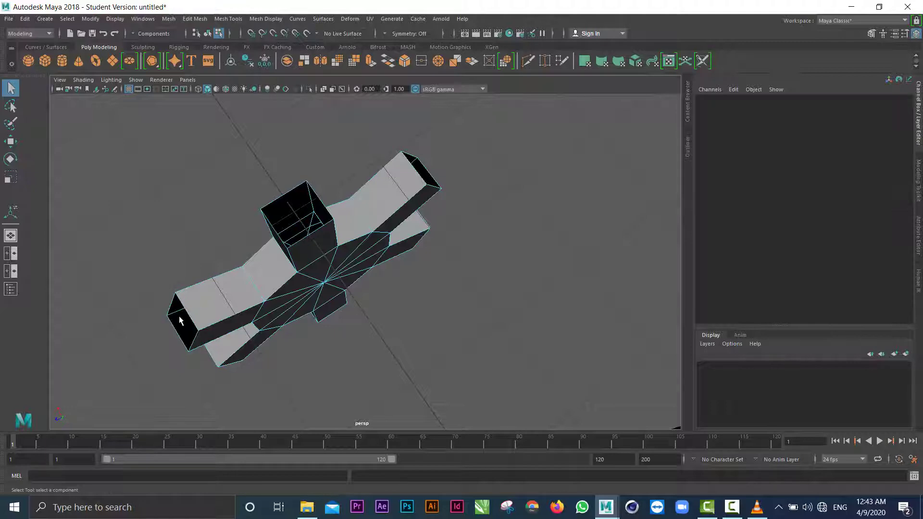
{"action": "left_click_drag", "start_coordinate": [219, 270], "coordinate": [130, 380], "text": "alt"}
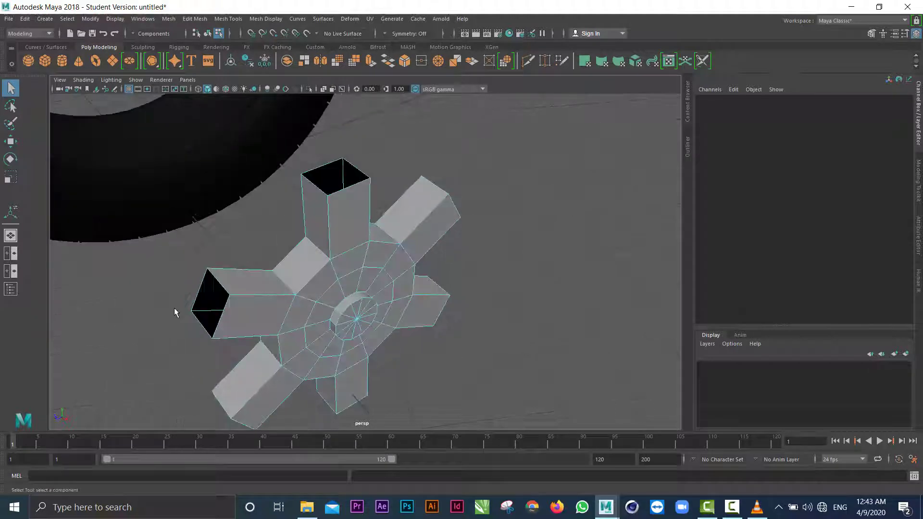
{"action": "right_click_drag", "start_coordinate": [202, 306], "coordinate": [169, 305], "text": "alt"}
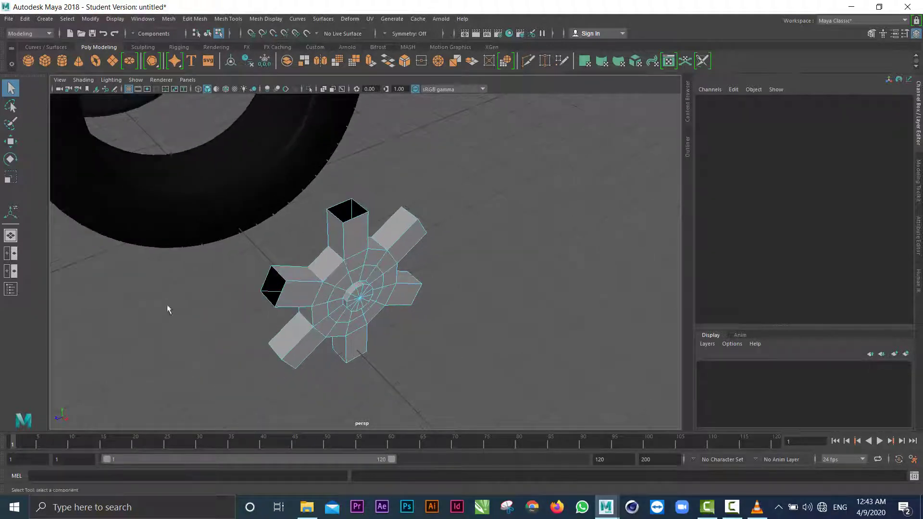
{"action": "left_click_drag", "start_coordinate": [204, 323], "coordinate": [146, 321], "text": "alt"}
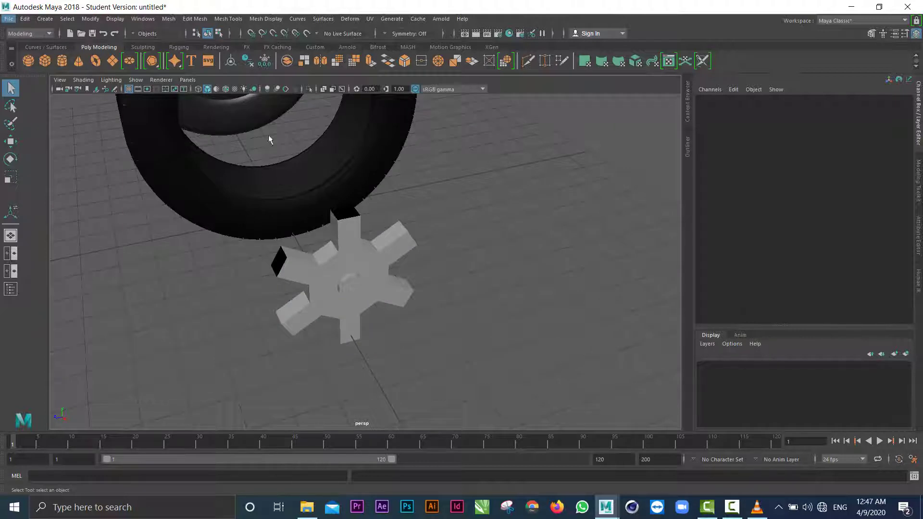
Create a polygon pipe and move it along X to about 2.996, towards the spoked hub
{"action": "right_click", "coordinate": [157, 68]}
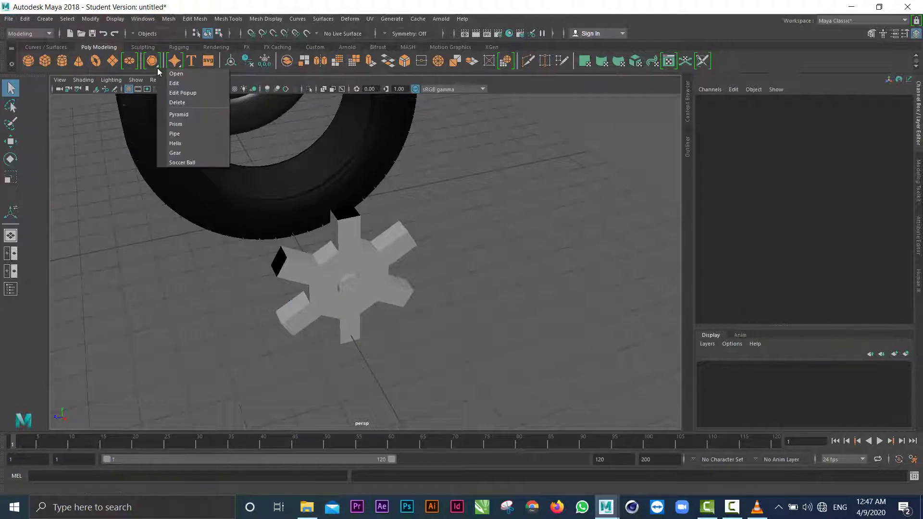
{"action": "left_click", "coordinate": [178, 131]}
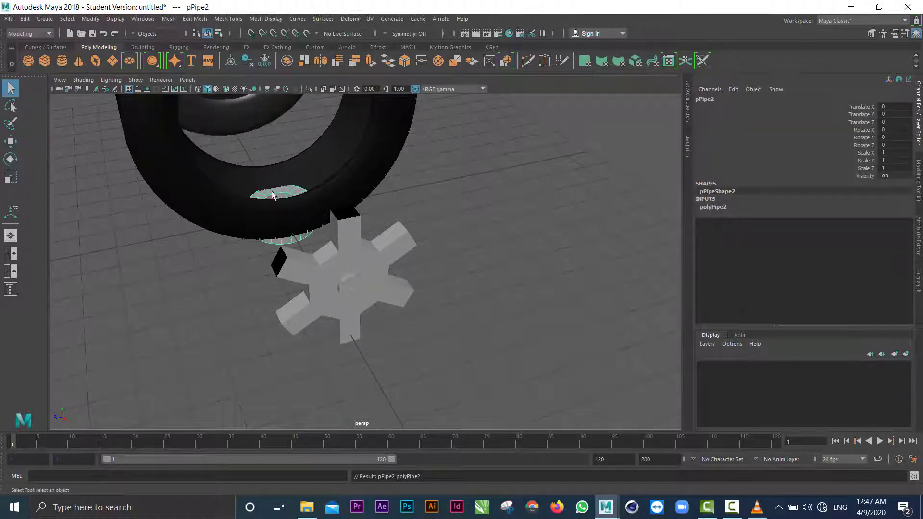
{"action": "left_click", "coordinate": [11, 140]}
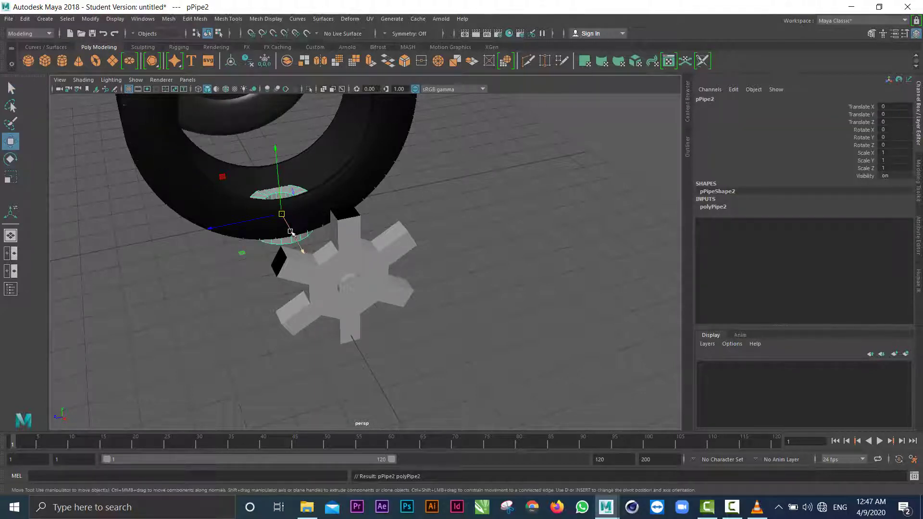
{"action": "left_click_drag", "start_coordinate": [290, 232], "coordinate": [320, 283]}
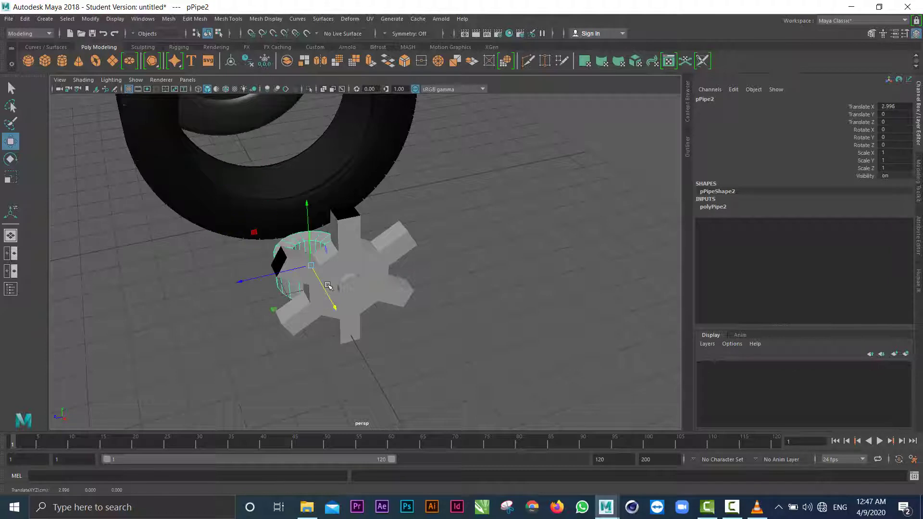
Rotate the pipe 90 degrees about Z and scale it uniformly to about 3.212
{"action": "left_click", "coordinate": [900, 145]}
{"action": "type", "text": "90"}
{"action": "key", "text": "Return"}
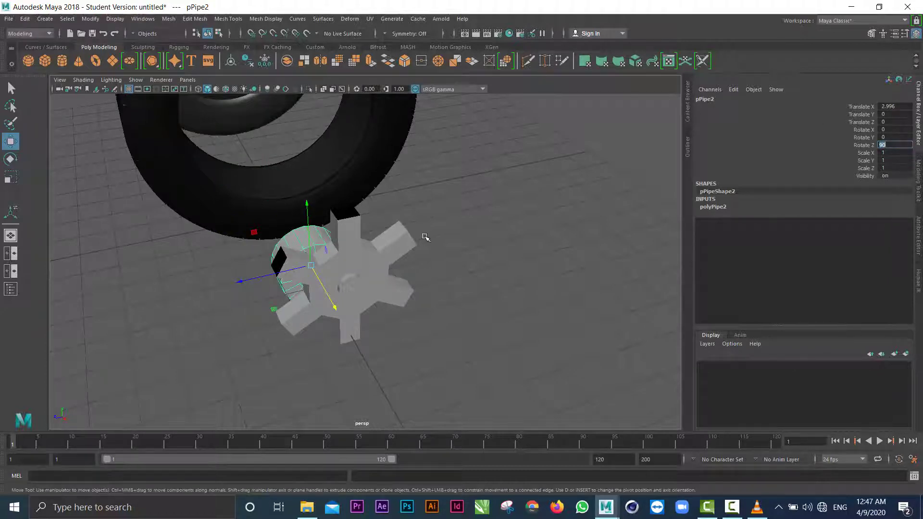
{"action": "key", "text": "r"}
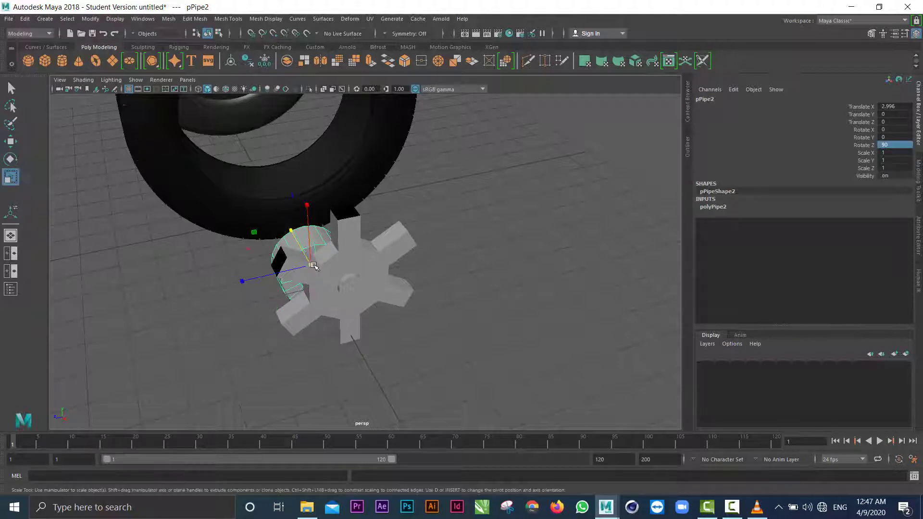
{"action": "left_click_drag", "start_coordinate": [313, 265], "coordinate": [431, 255]}
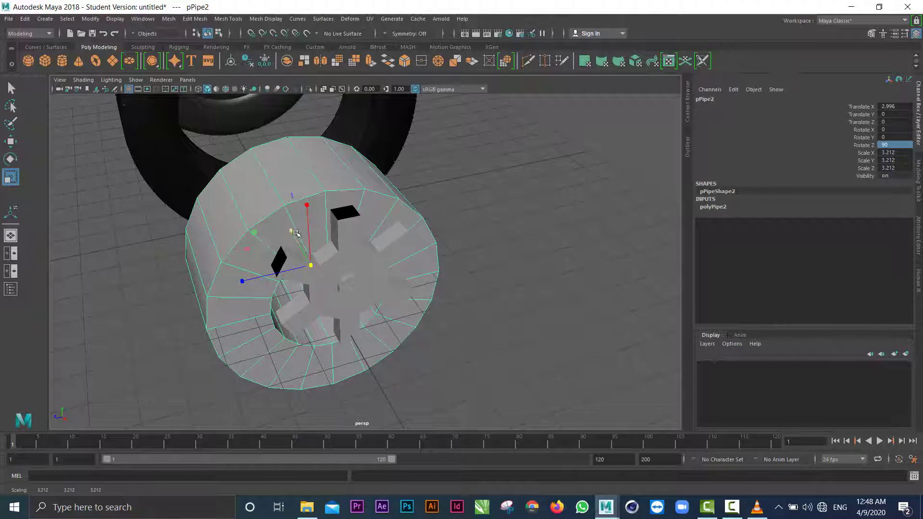
Raise the pipe to a Y translation of about 1.555, roughly level with the spoked hub
{"action": "key", "text": "w"}
{"action": "left_click_drag", "start_coordinate": [309, 243], "coordinate": [308, 221]}
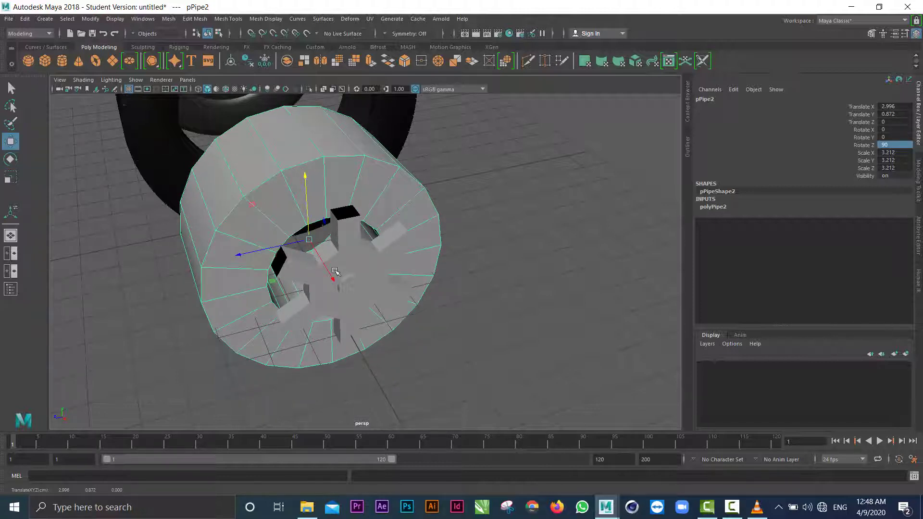
{"action": "left_click_drag", "start_coordinate": [335, 271], "coordinate": [283, 187], "text": "alt"}
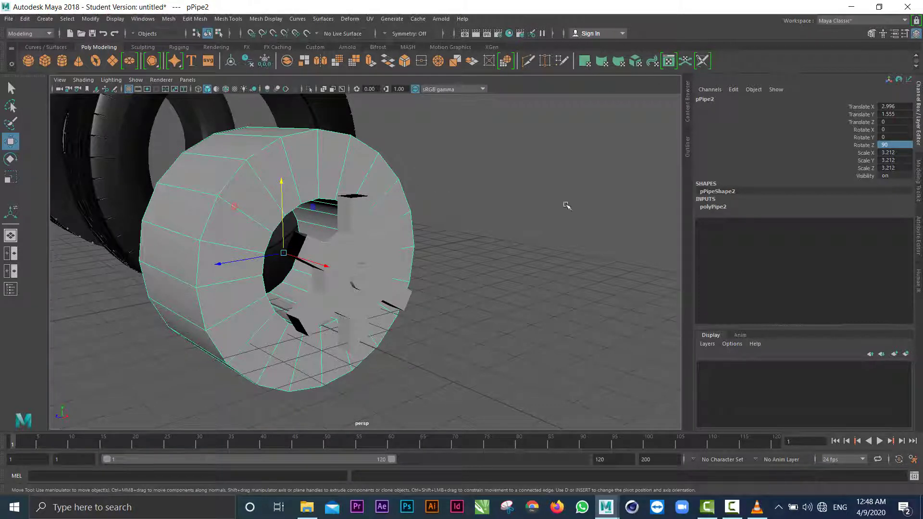
Set the pipe's axis subdivisions to 24 and its thickness to 0.3
{"action": "left_click", "coordinate": [714, 208]}
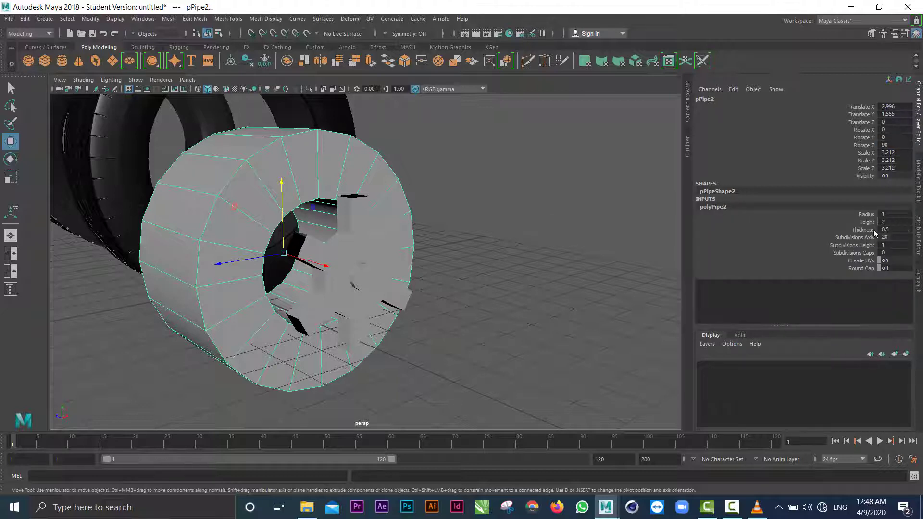
{"action": "left_click", "coordinate": [353, 223]}
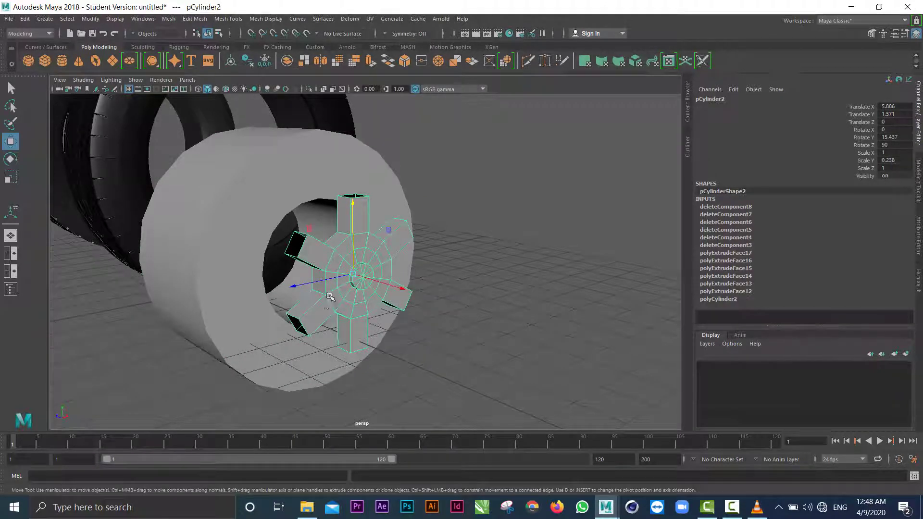
{"action": "left_click", "coordinate": [290, 203]}
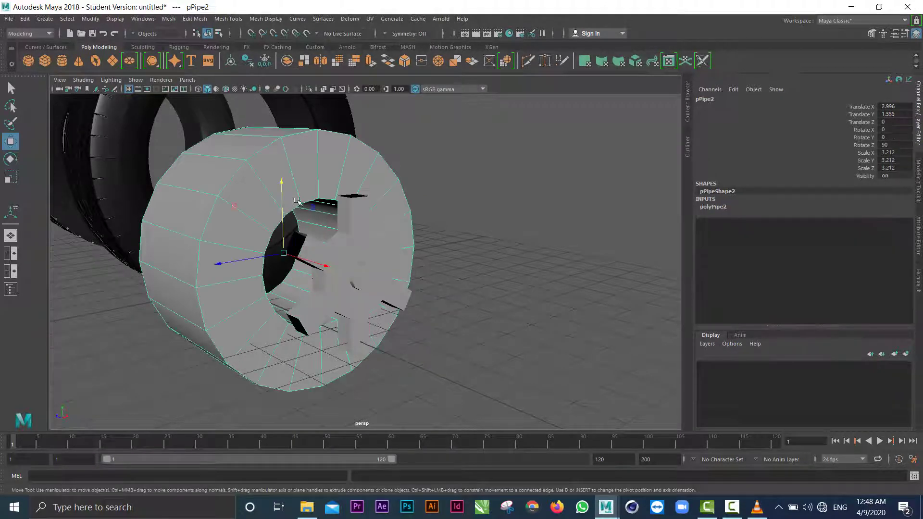
{"action": "left_click", "coordinate": [716, 207]}
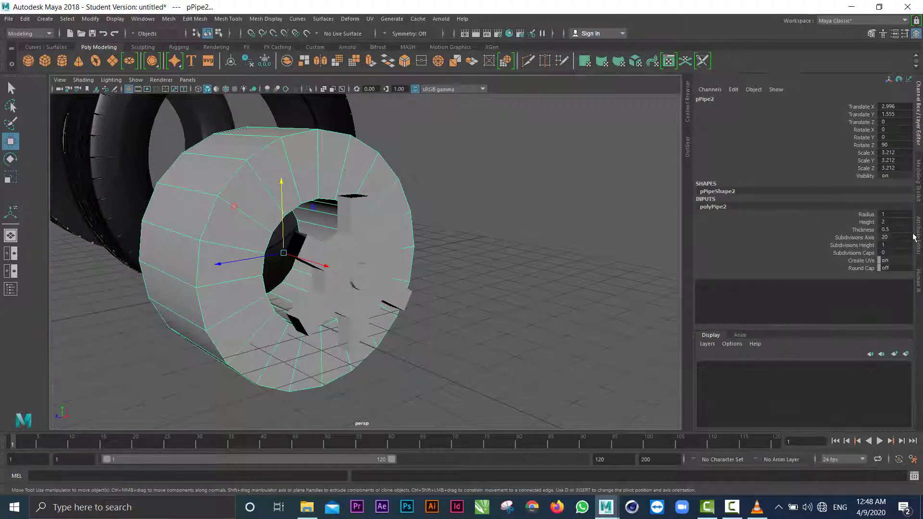
{"action": "double_click", "coordinate": [889, 237]}
{"action": "type", "text": "24"}
{"action": "key", "text": "Return"}
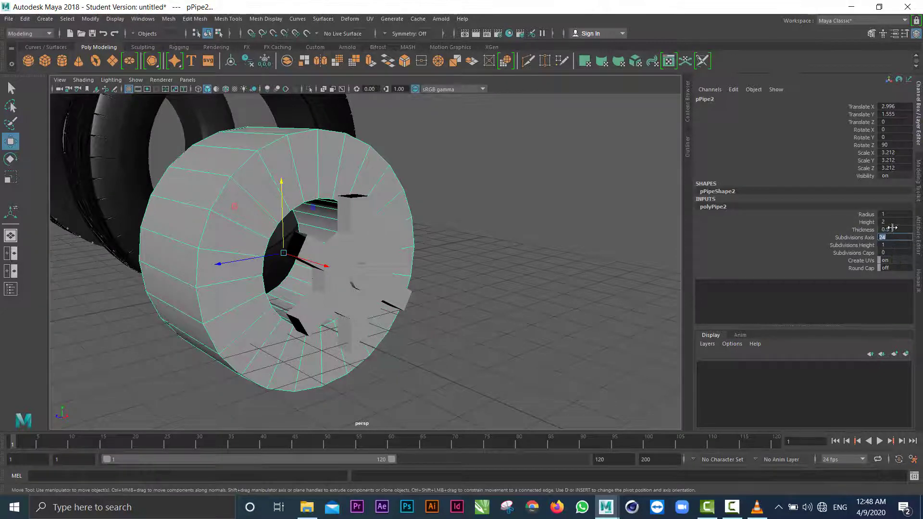
{"action": "double_click", "coordinate": [892, 230]}
{"action": "type", "text": "0.3"}
{"action": "key", "text": "Return"}
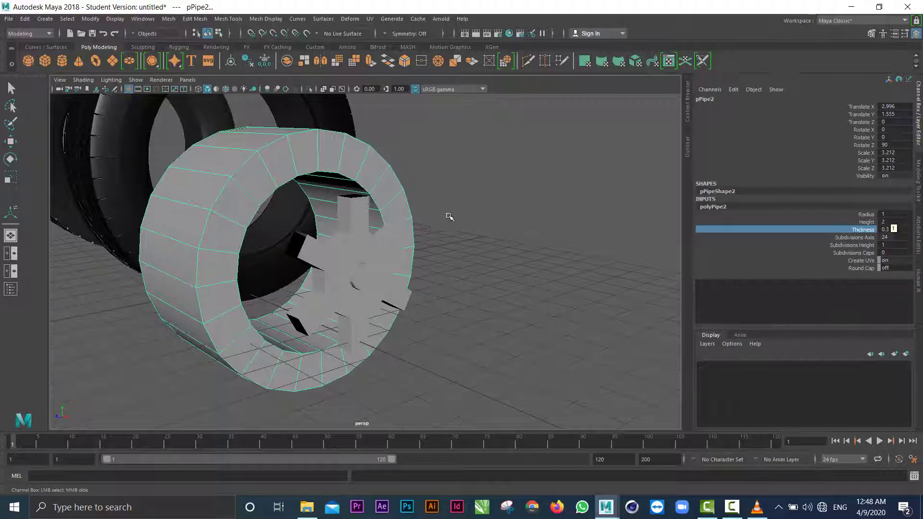
Rotate the pipe to a Y rotation of about 9.341 degrees so its segments line up with the hub's spokes
{"action": "left_click_drag", "start_coordinate": [470, 218], "coordinate": [427, 214], "text": "alt"}
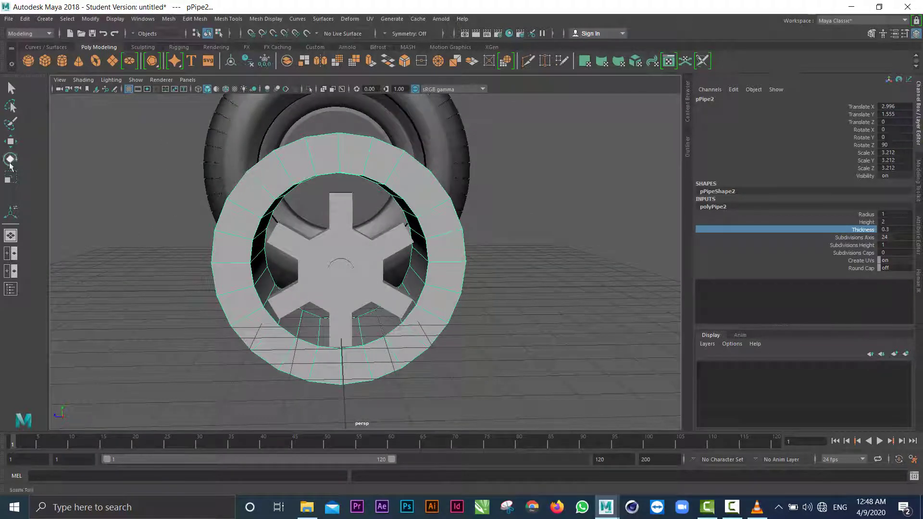
{"action": "key", "text": "e"}
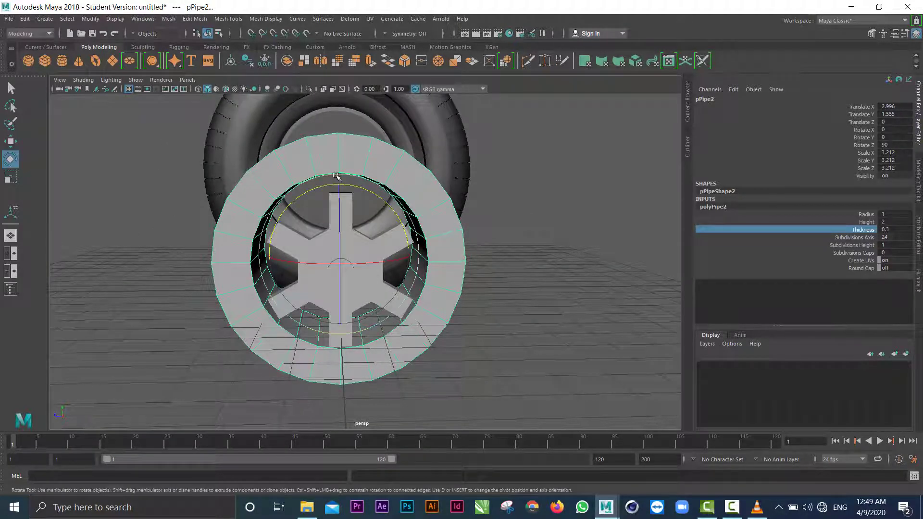
{"action": "left_click_drag", "start_coordinate": [336, 176], "coordinate": [350, 181]}
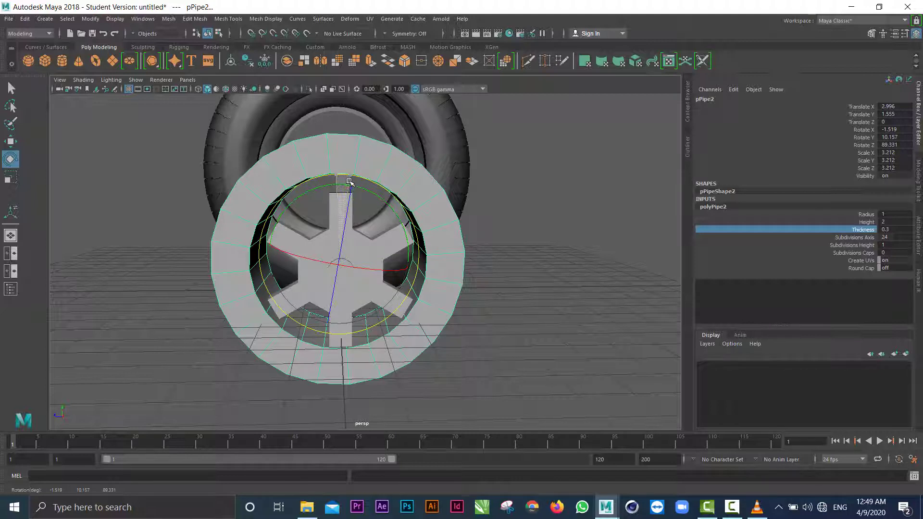
{"action": "left_click_drag", "start_coordinate": [349, 182], "coordinate": [346, 179]}
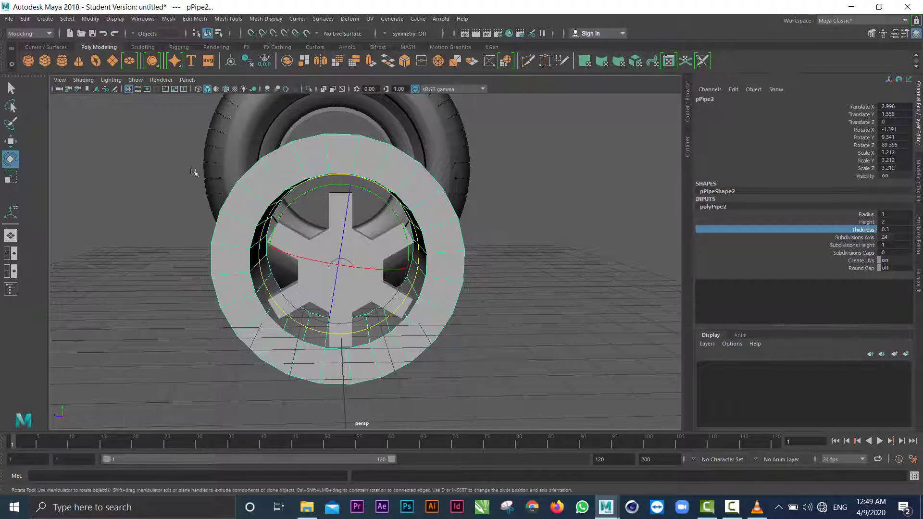
Scale the pipe uniformly to about 3.842 and adjust its Y rotation to about 7.211 degrees to align with the spokes
{"action": "key", "text": "r"}
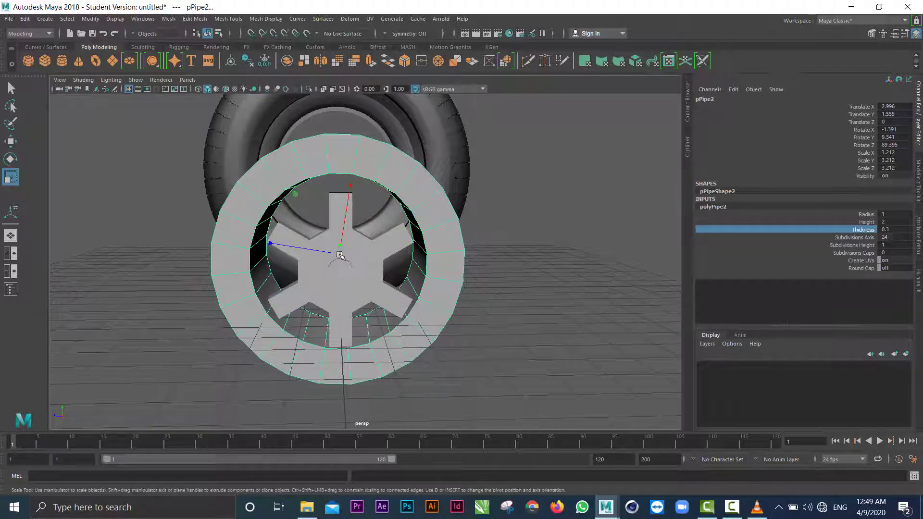
{"action": "left_click_drag", "start_coordinate": [339, 253], "coordinate": [365, 255]}
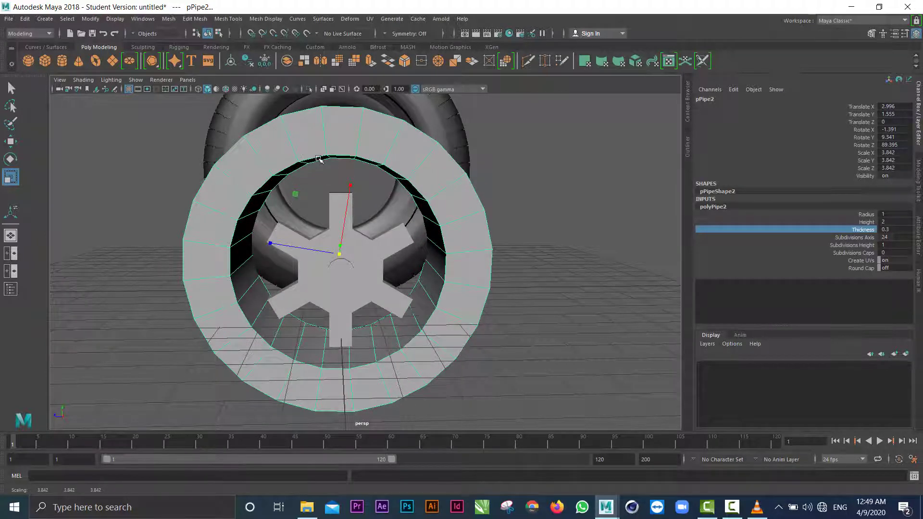
{"action": "key", "text": "e"}
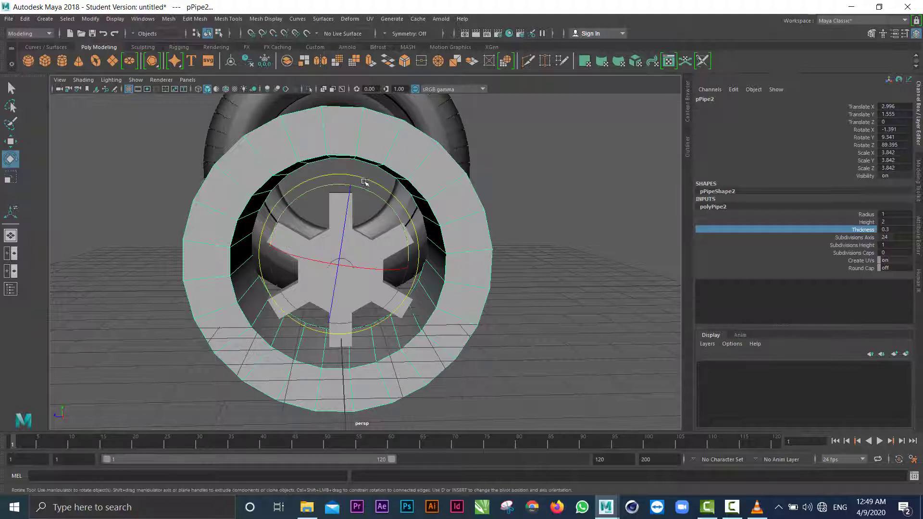
{"action": "left_click_drag", "start_coordinate": [363, 181], "coordinate": [362, 181]}
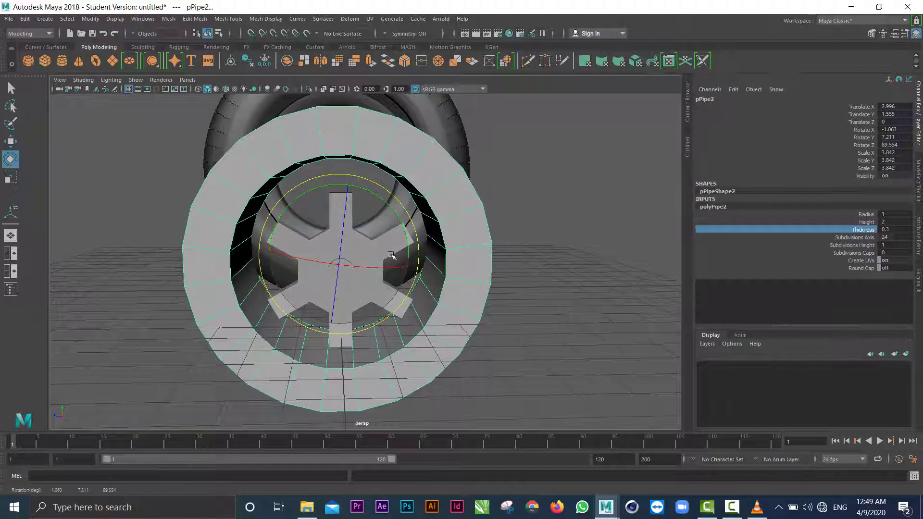
Move the pipe along X to about 4.592 so it surrounds the spoked hub
{"action": "left_click_drag", "start_coordinate": [467, 330], "coordinate": [497, 377], "text": "alt"}
{"action": "left_click_drag", "start_coordinate": [562, 368], "coordinate": [519, 368], "text": "alt"}
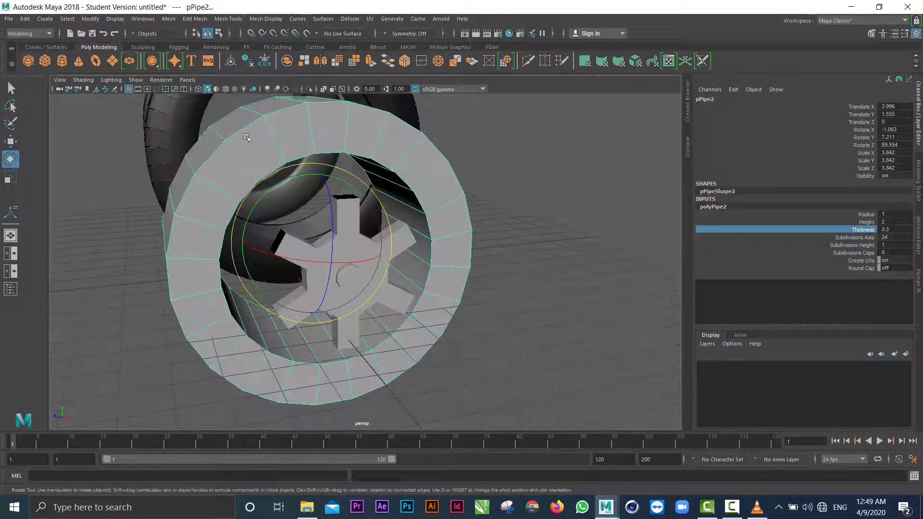
{"action": "key", "text": "w"}
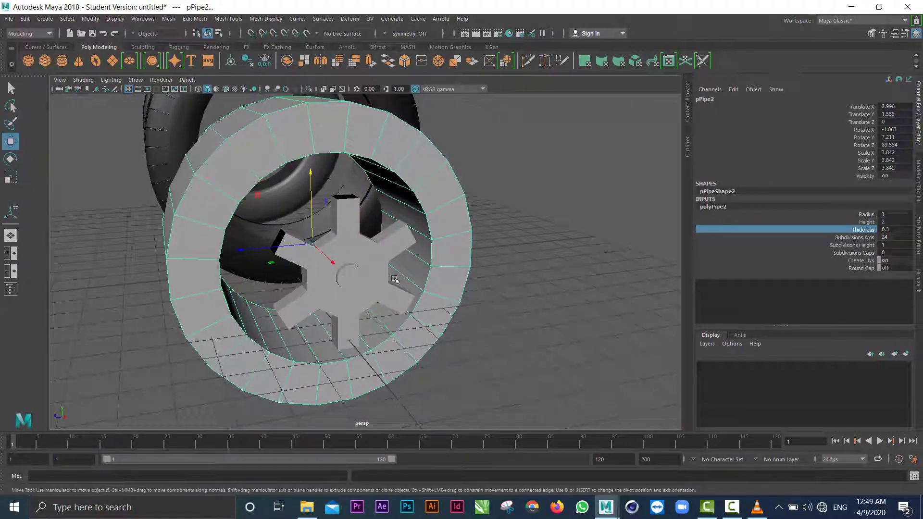
{"action": "left_click_drag", "start_coordinate": [407, 285], "coordinate": [480, 284], "text": "alt"}
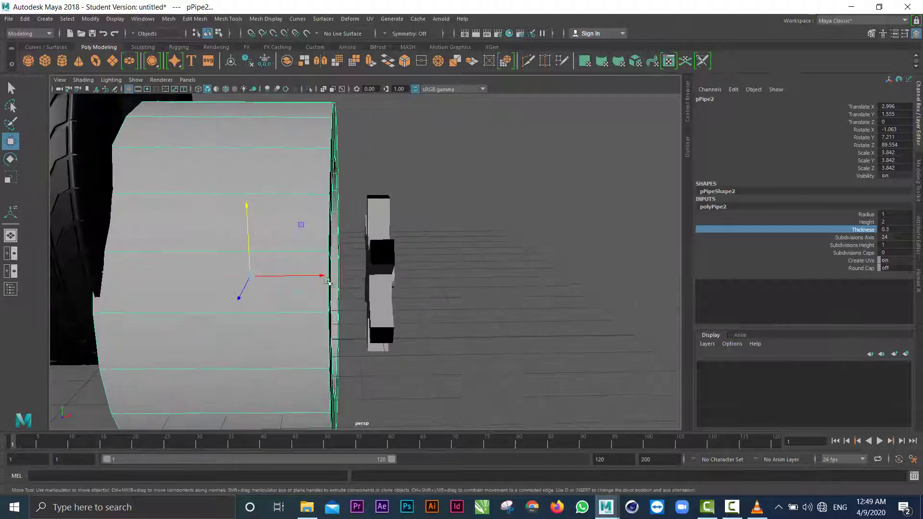
{"action": "left_click_drag", "start_coordinate": [329, 281], "coordinate": [400, 280]}
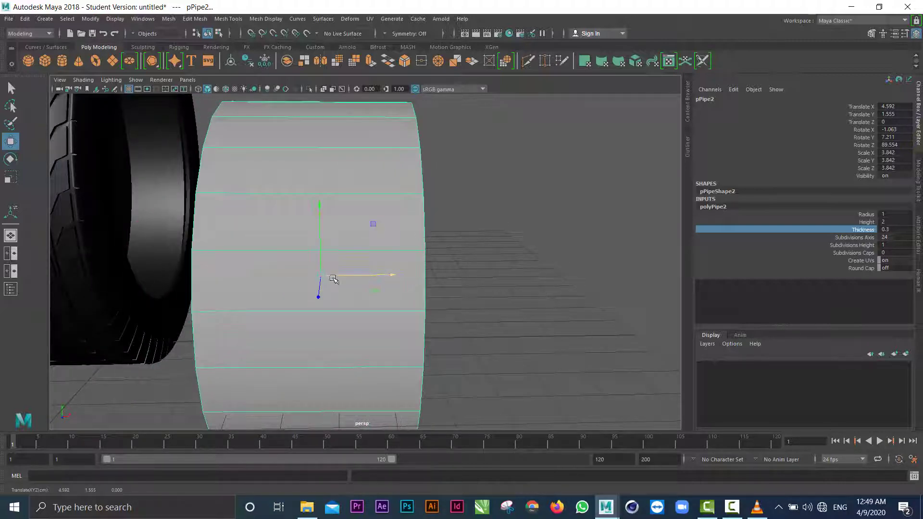
Narrow the pipe to a Y scale of about 1.983 and shift it along X to about 5.226 around the hub
{"action": "key", "text": "r"}
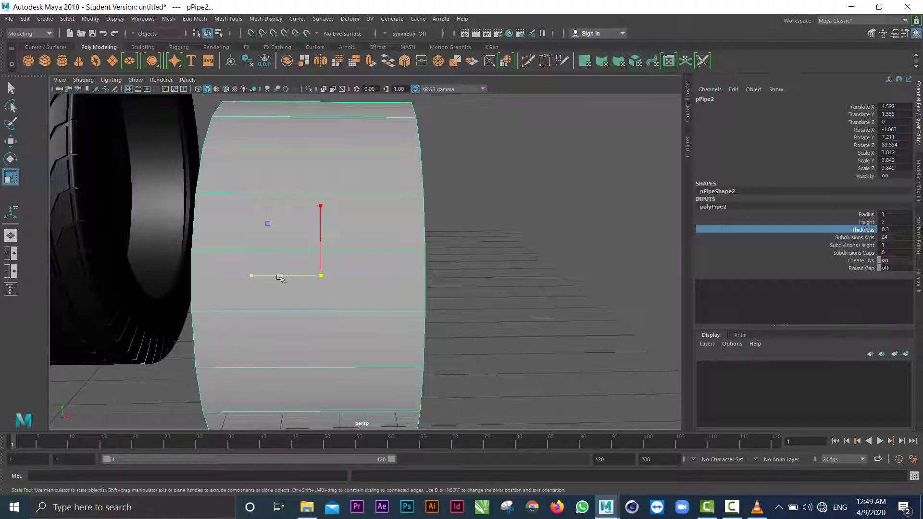
{"action": "left_click_drag", "start_coordinate": [251, 278], "coordinate": [270, 283]}
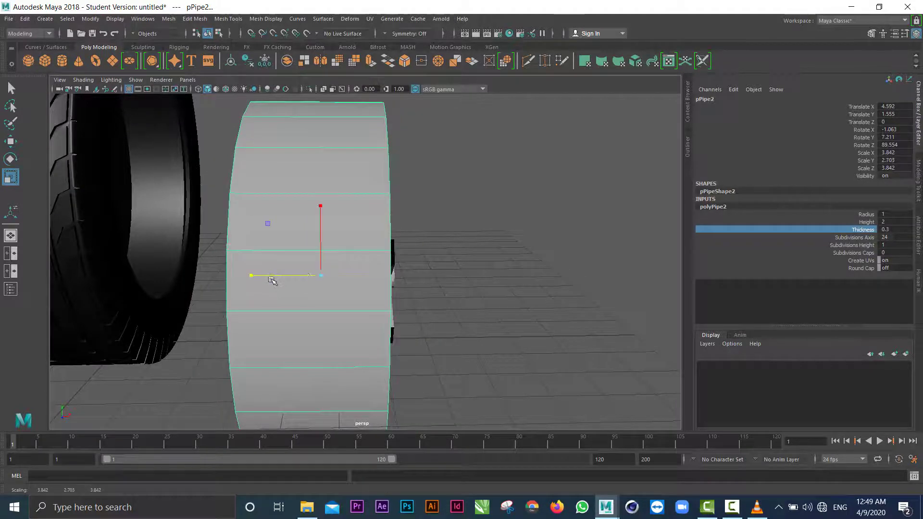
{"action": "middle_click_drag", "start_coordinate": [322, 278], "coordinate": [260, 277]}
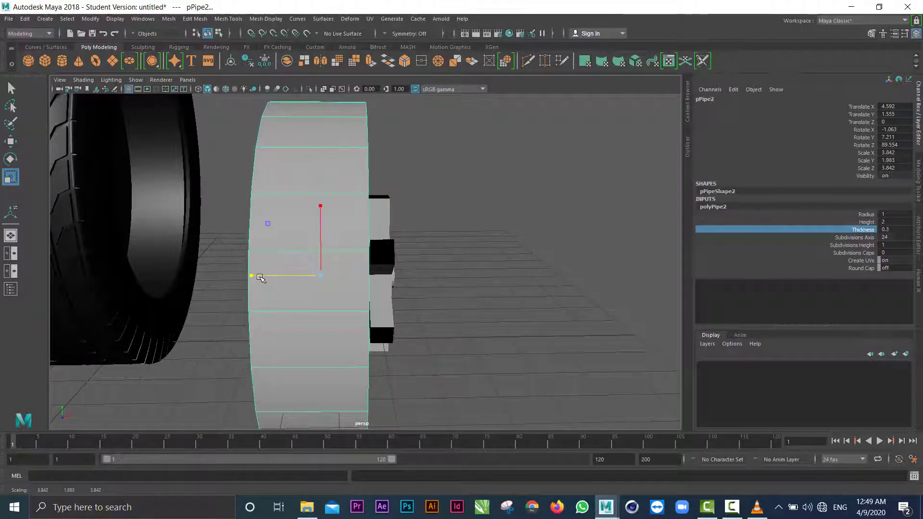
{"action": "key", "text": "w"}
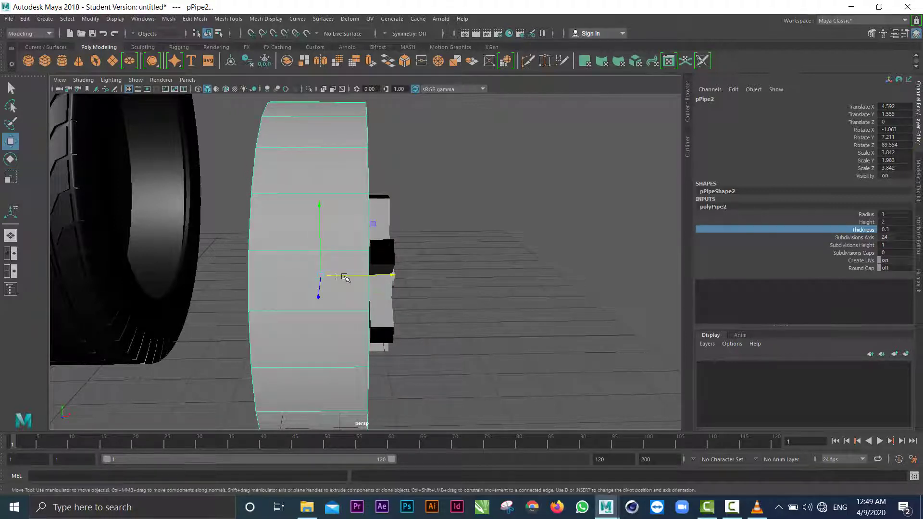
{"action": "middle_click_drag", "start_coordinate": [340, 274], "coordinate": [374, 278]}
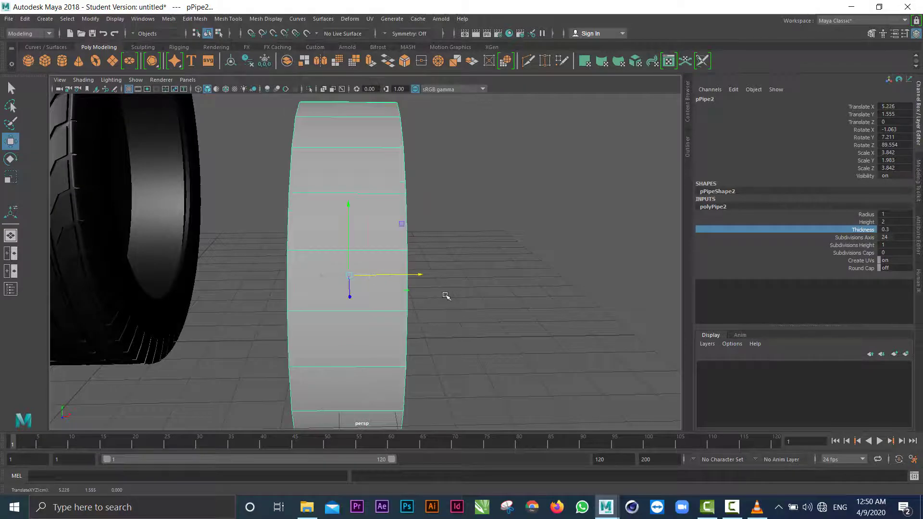
Switch the pipe to face mode and delete its inner faces opposite the hub's top and upper-right spokes
{"action": "left_click_drag", "start_coordinate": [449, 292], "coordinate": [337, 286], "text": "alt"}
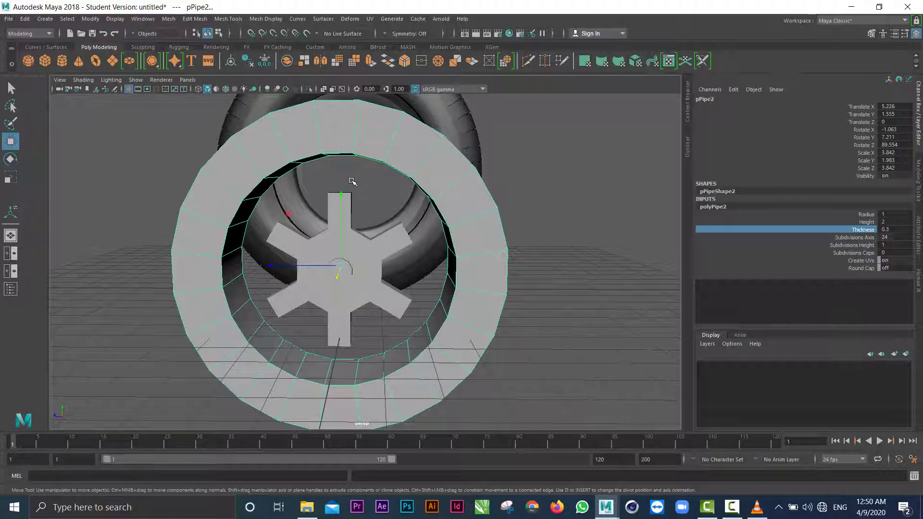
{"action": "left_click_drag", "start_coordinate": [347, 177], "coordinate": [351, 159], "text": "alt"}
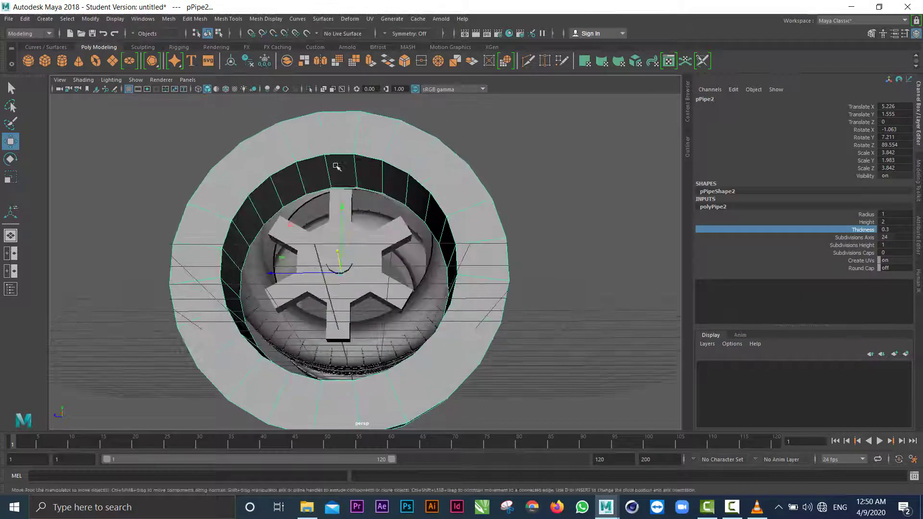
{"action": "right_click", "coordinate": [338, 166]}
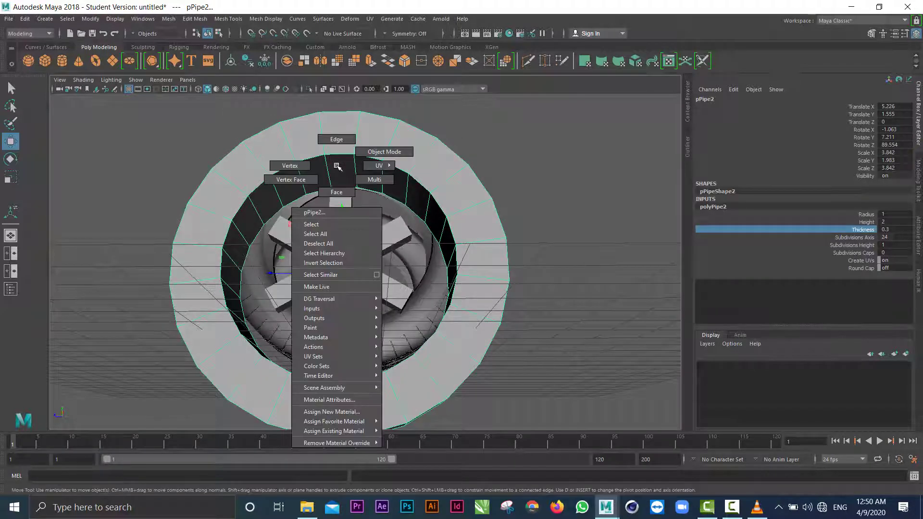
{"action": "left_click", "coordinate": [336, 192]}
{"action": "left_click", "coordinate": [340, 171]}
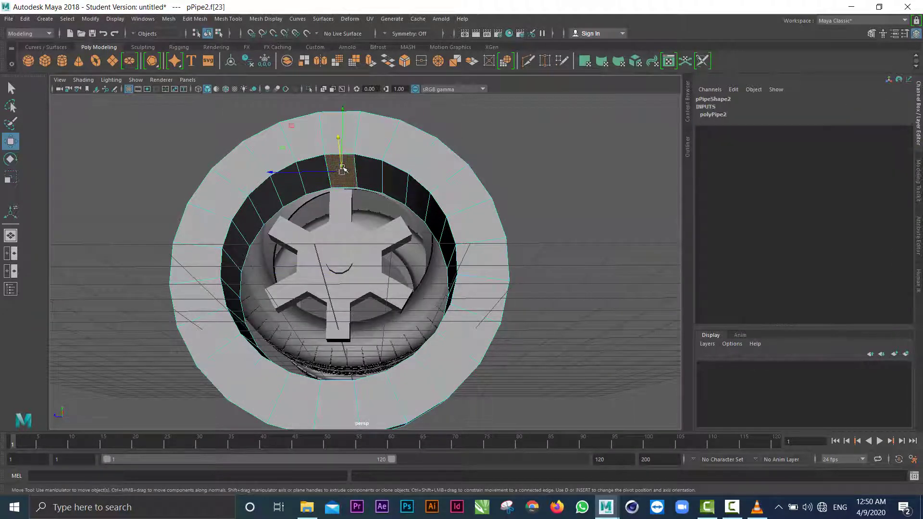
{"action": "left_click", "coordinate": [342, 170], "text": "ctrl"}
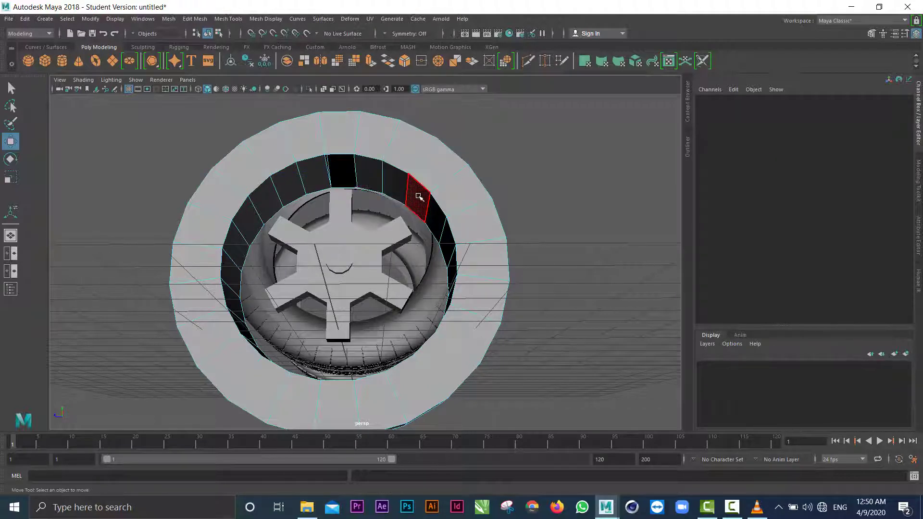
{"action": "left_click", "coordinate": [433, 215]}
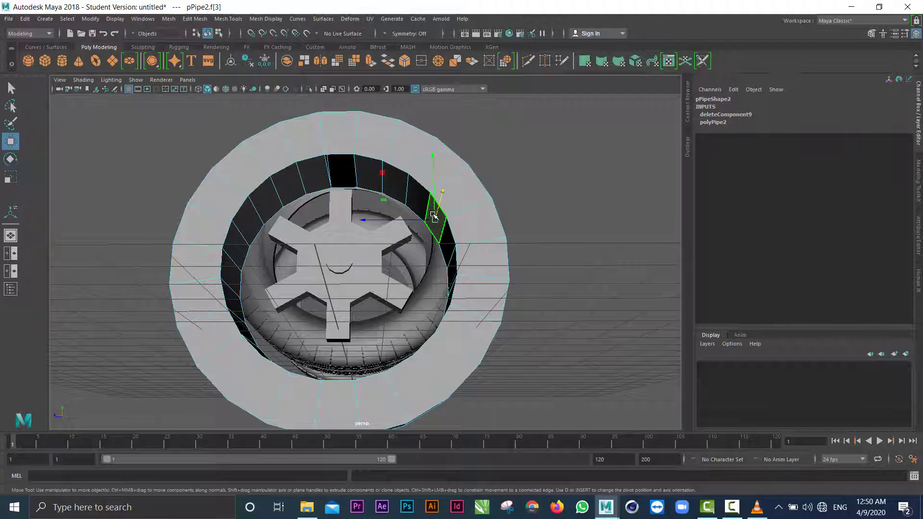
{"action": "left_click", "coordinate": [433, 215], "text": "ctrl"}
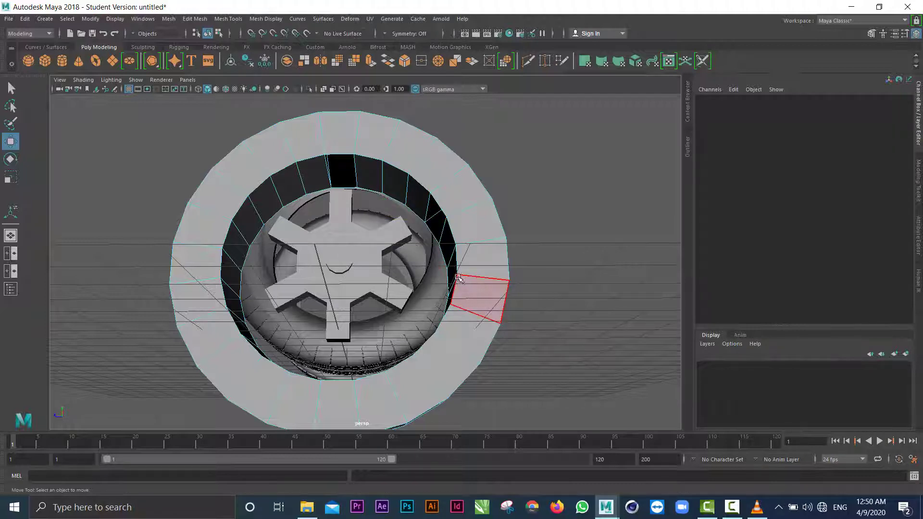
Delete the pipe's inner faces opposite the hub's lower-right and bottom spokes
{"action": "left_click_drag", "start_coordinate": [452, 271], "coordinate": [466, 278], "text": "alt"}
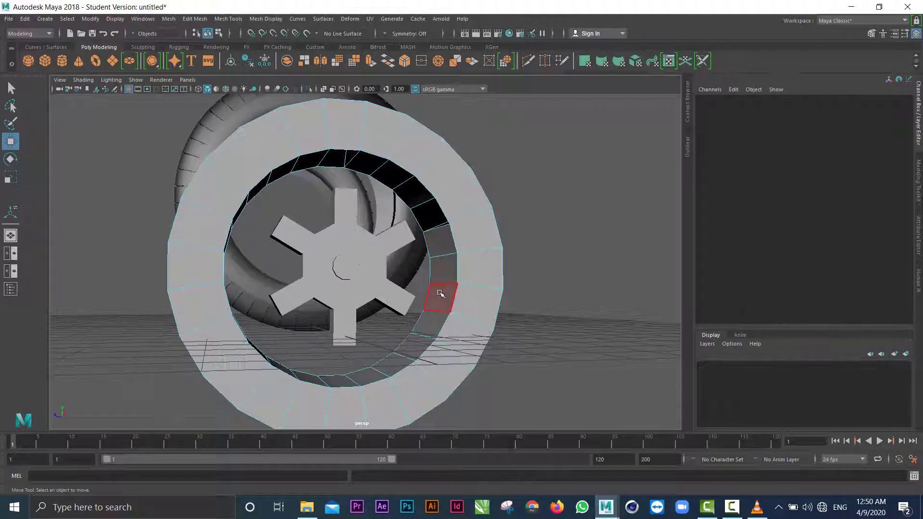
{"action": "left_click", "coordinate": [429, 322]}
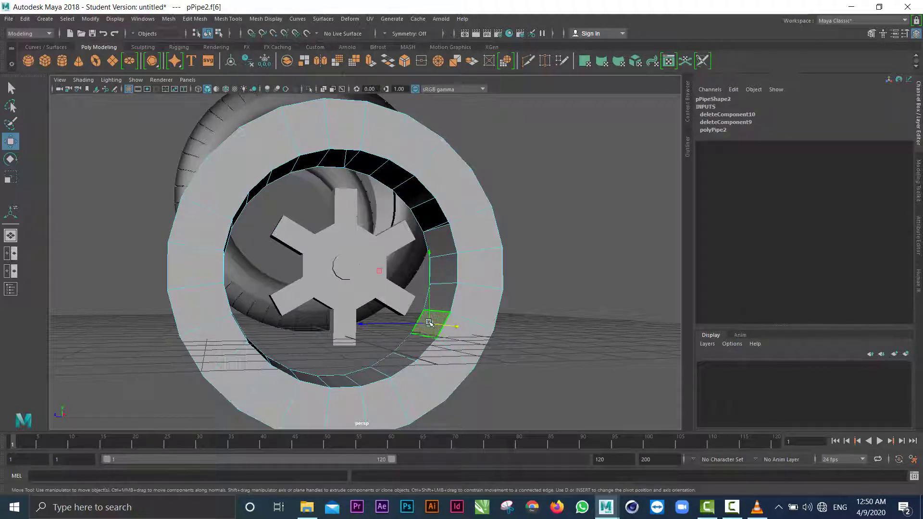
{"action": "key", "text": "Delete"}
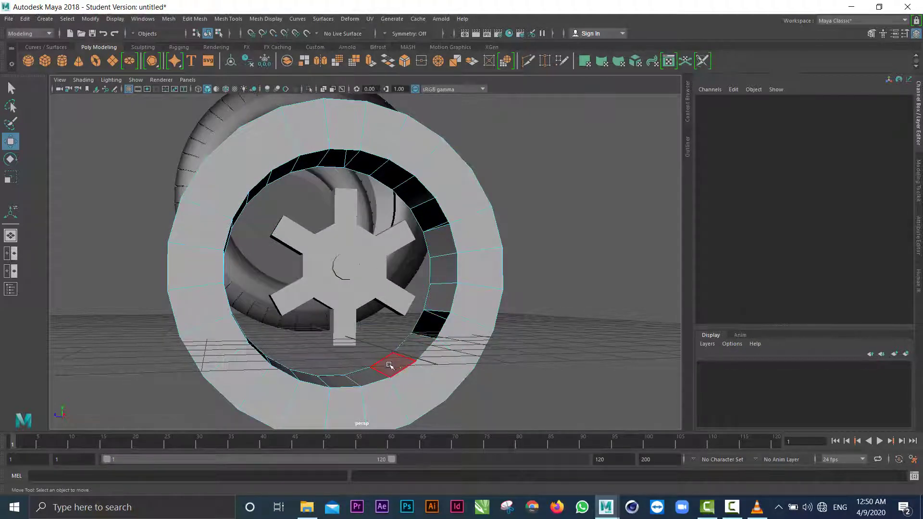
{"action": "left_click", "coordinate": [339, 383]}
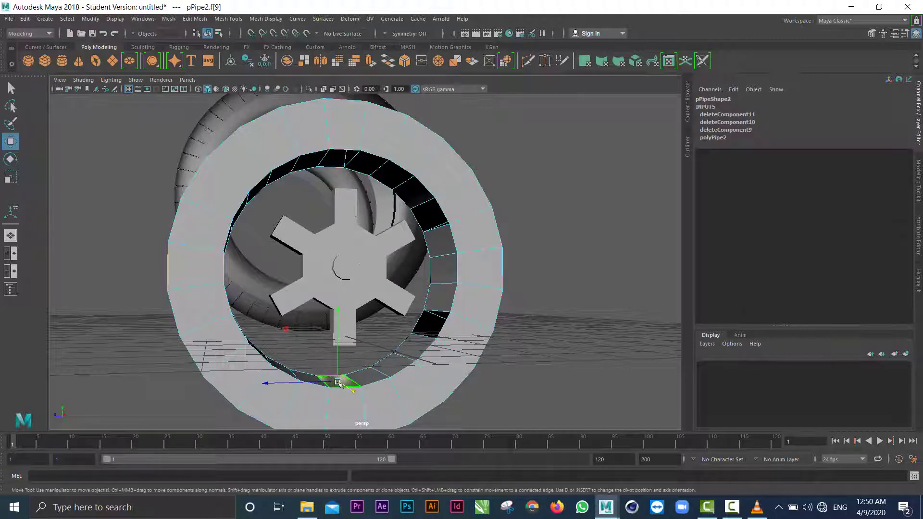
{"action": "key", "text": "Delete"}
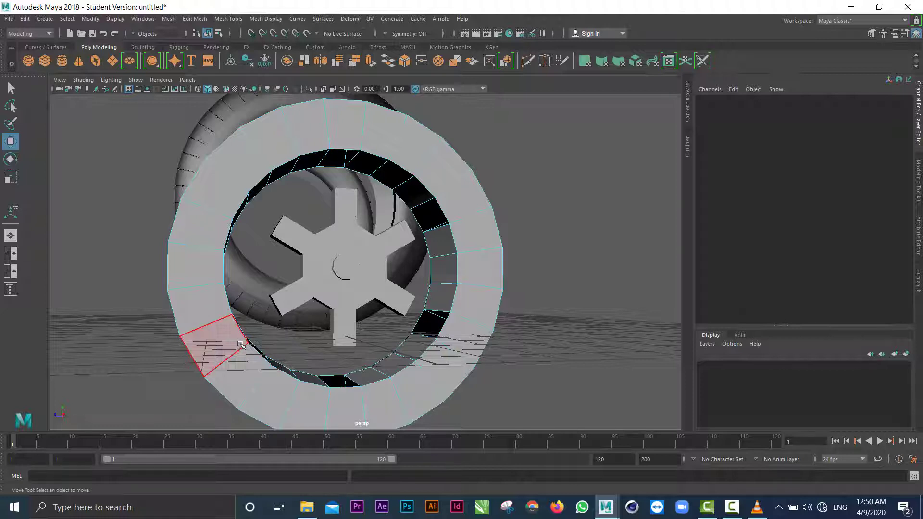
Delete the pipe's inner faces opposite the hub's lower-left and upper-left spokes
{"action": "left_click_drag", "start_coordinate": [282, 344], "coordinate": [254, 341], "text": "alt"}
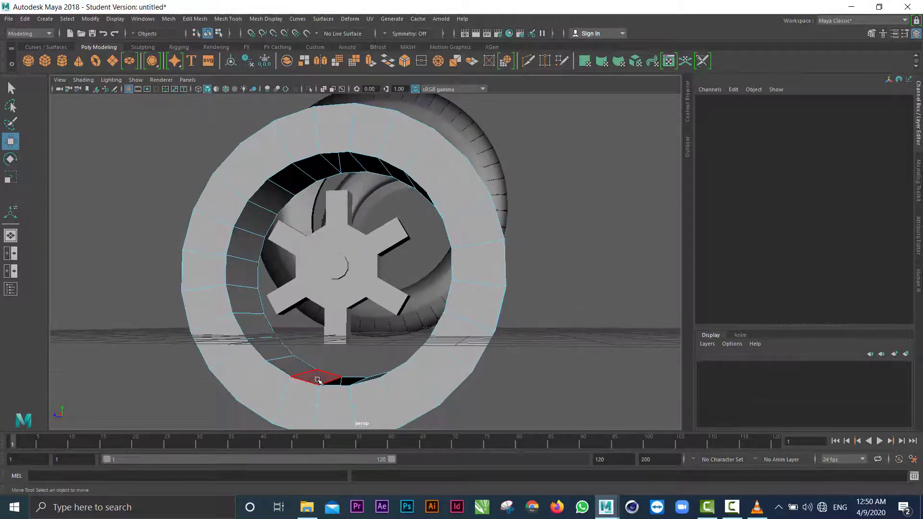
{"action": "left_click", "coordinate": [256, 331]}
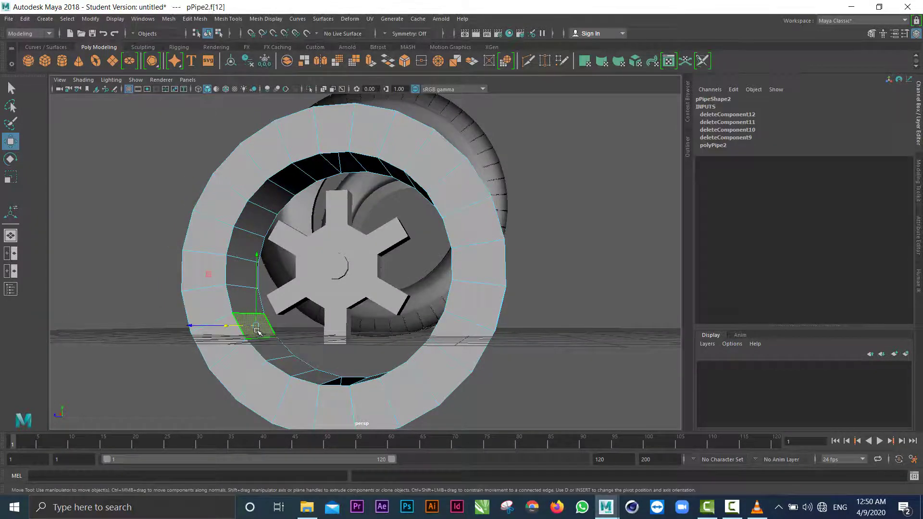
{"action": "key", "text": "Delete"}
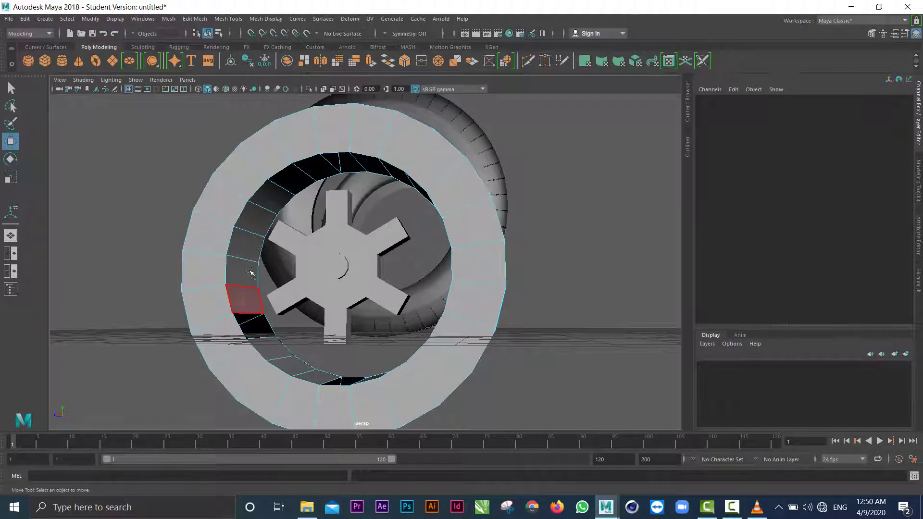
{"action": "left_click", "coordinate": [252, 228]}
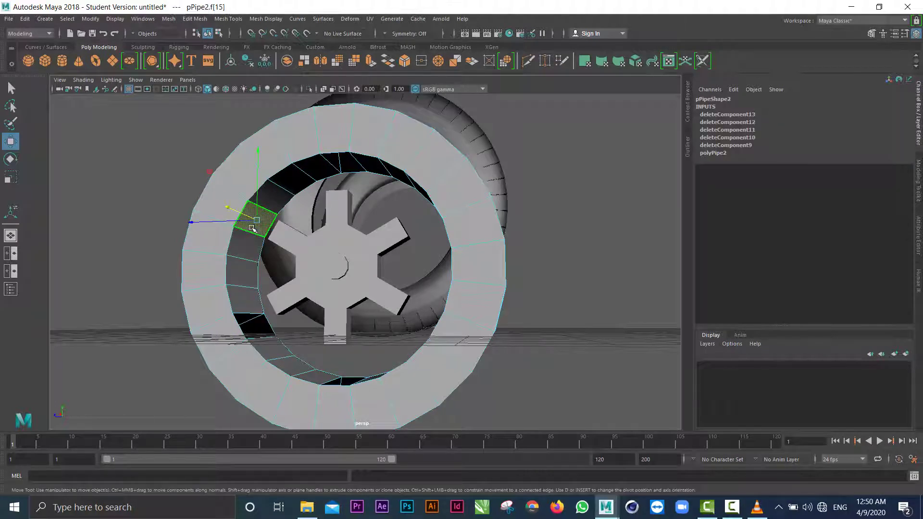
{"action": "key", "text": "Delete"}
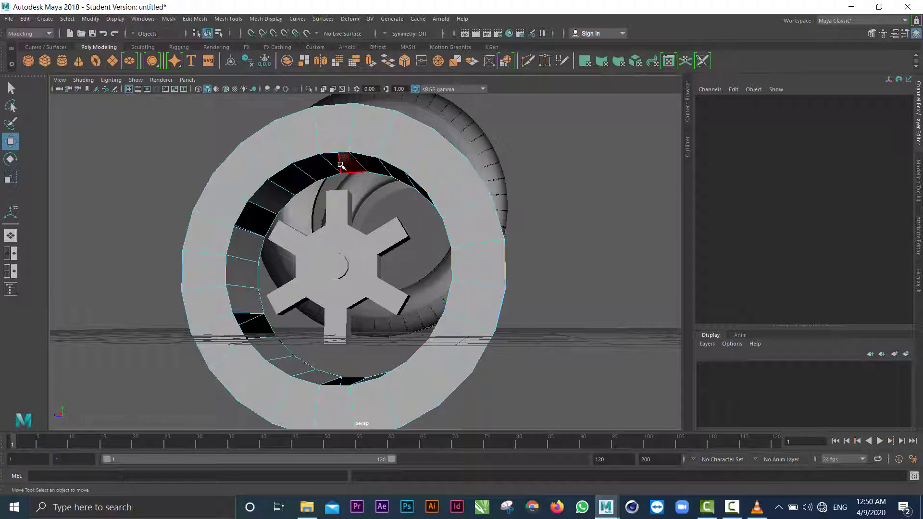
Return to object mode and combine the spoked hub and the pipe into one mesh
{"action": "mouse_move", "coordinate": [421, 255]}
{"action": "left_mouse_down", "text": "alt"}
{"action": "mouse_move", "coordinate": [426, 244]}
{"action": "mouse_move", "coordinate": [439, 252]}
{"action": "mouse_move", "coordinate": [462, 299]}
{"action": "mouse_move", "coordinate": [439, 274]}
{"action": "mouse_move", "coordinate": [435, 294]}
{"action": "mouse_move", "coordinate": [420, 259]}
{"action": "mouse_move", "coordinate": [407, 265]}
{"action": "left_mouse_up", "text": "alt"}
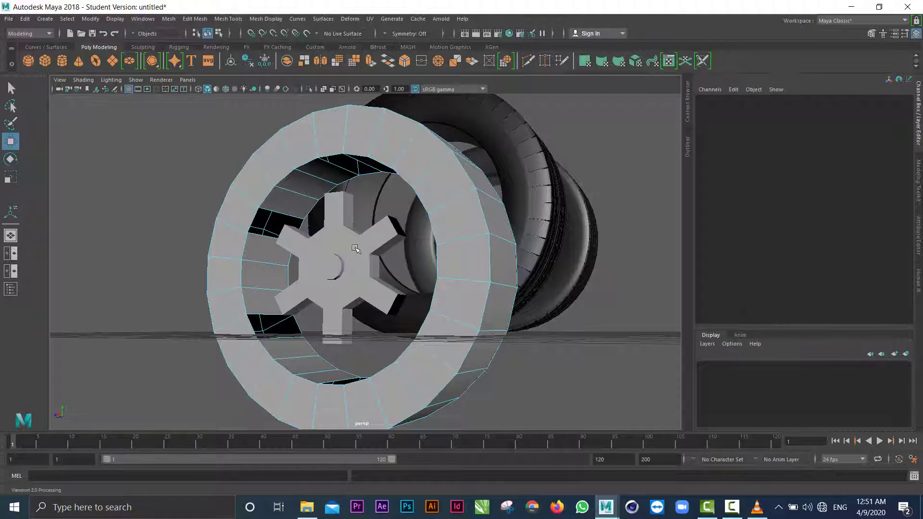
{"action": "mouse_move", "coordinate": [357, 249]}
{"action": "left_mouse_down", "text": "alt"}
{"action": "mouse_move", "coordinate": [374, 250]}
{"action": "mouse_move", "coordinate": [348, 252]}
{"action": "left_mouse_up", "text": "alt"}
{"action": "right_click_drag", "start_coordinate": [349, 252], "coordinate": [478, 254], "text": "alt"}
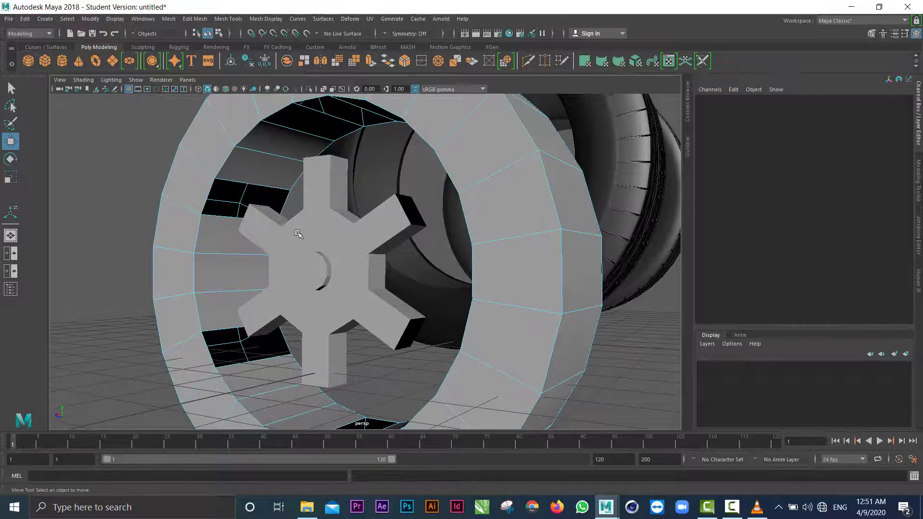
{"action": "left_click_drag", "start_coordinate": [298, 233], "coordinate": [312, 206], "text": "alt"}
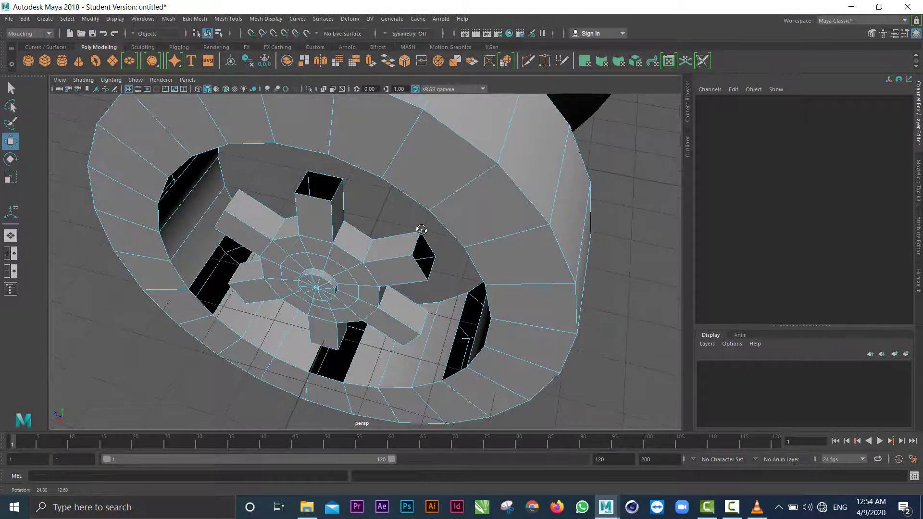
{"action": "left_click_drag", "start_coordinate": [420, 233], "coordinate": [443, 212], "text": "alt"}
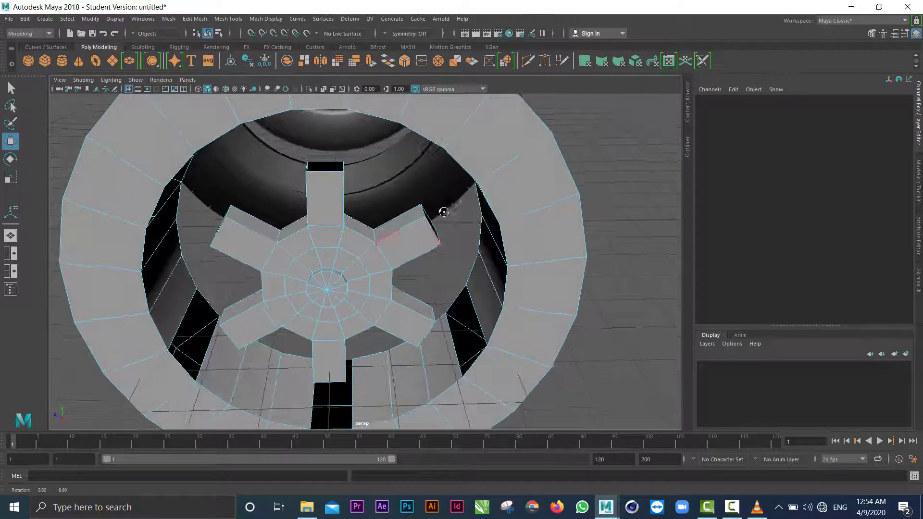
{"action": "right_click_drag", "start_coordinate": [447, 233], "coordinate": [484, 220]}
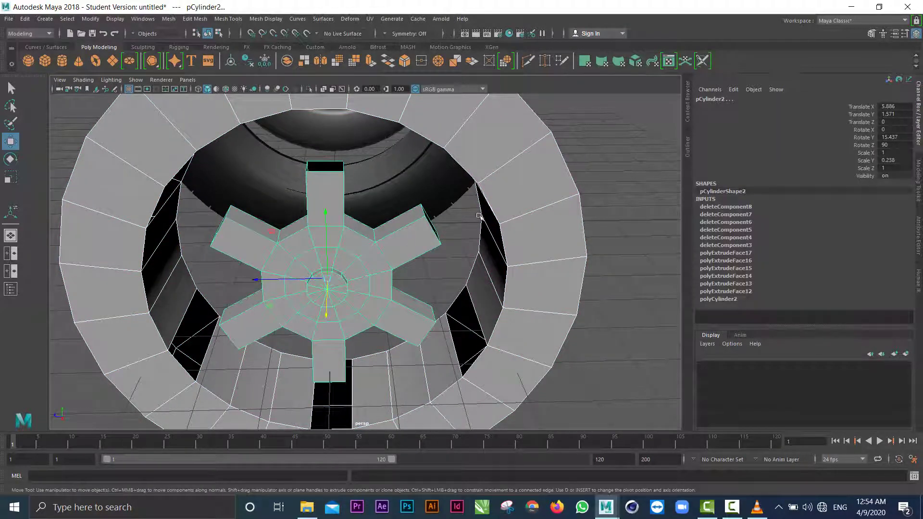
{"action": "left_click", "coordinate": [510, 210]}
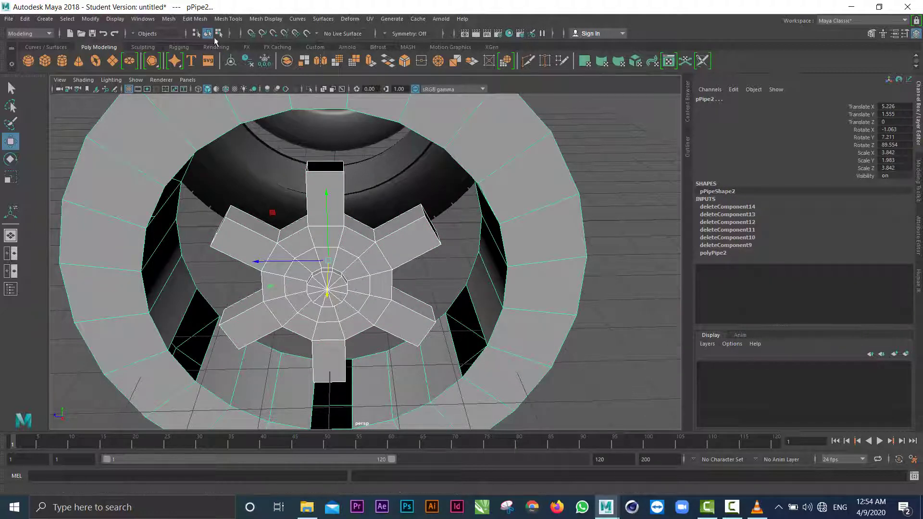
{"action": "left_click", "coordinate": [165, 21]}
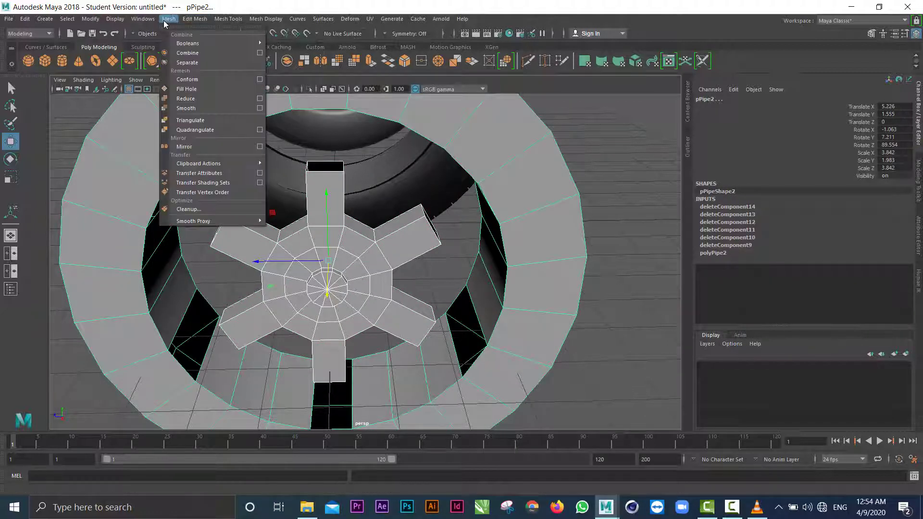
{"action": "left_click", "coordinate": [187, 53]}
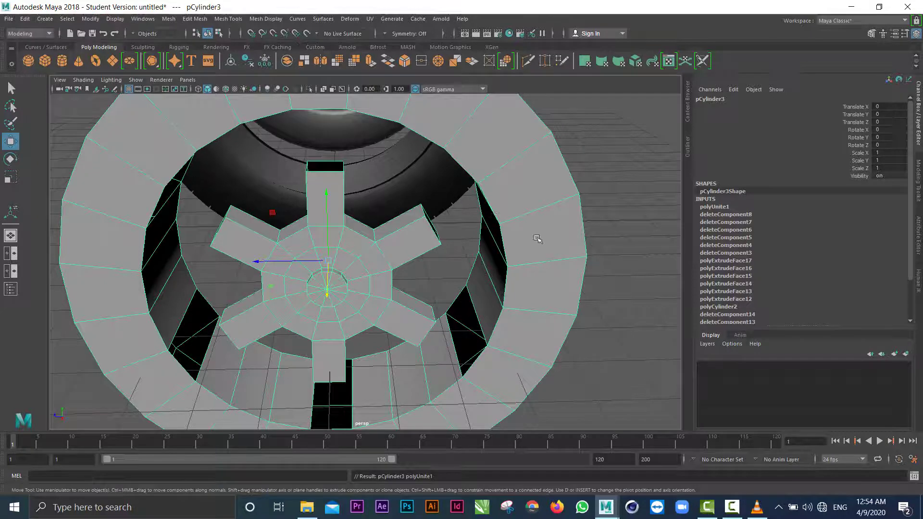
{"action": "mouse_move", "coordinate": [614, 241]}
{"action": "left_mouse_down", "text": "alt"}
{"action": "mouse_move", "coordinate": [592, 257]}
{"action": "mouse_move", "coordinate": [538, 247]}
{"action": "mouse_move", "coordinate": [600, 242]}
{"action": "left_mouse_up", "text": "alt"}
{"action": "left_click", "coordinate": [606, 255]}
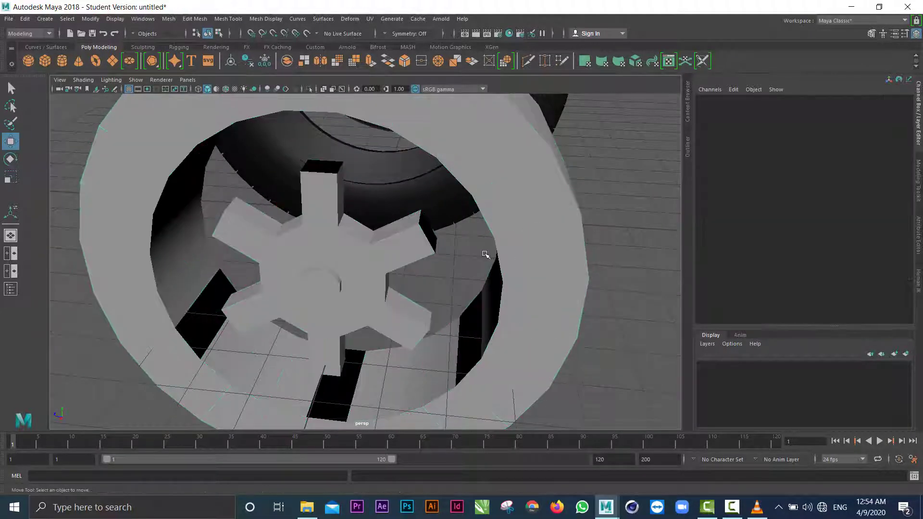
Switch the combined mesh to edge mode and bridge the top spoke's open end to the facing opening in the ring
{"action": "left_click", "coordinate": [420, 247]}
{"action": "right_click", "coordinate": [419, 248]}
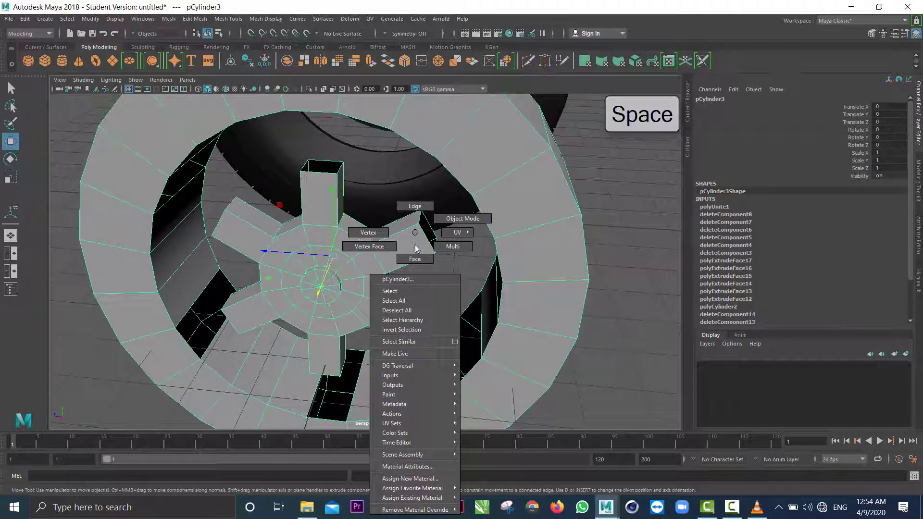
{"action": "right_click_drag", "start_coordinate": [415, 232], "coordinate": [414, 206]}
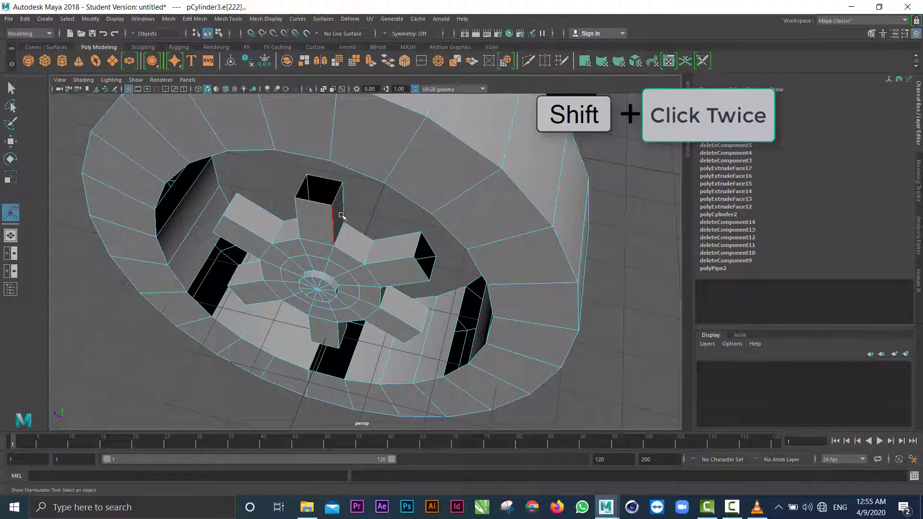
{"action": "left_click_drag", "start_coordinate": [354, 212], "coordinate": [358, 149], "text": "alt"}
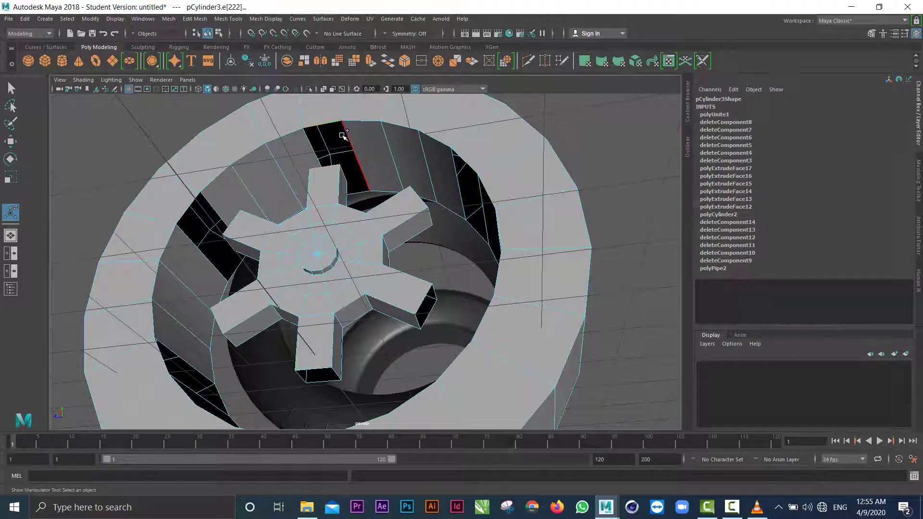
{"action": "left_click", "coordinate": [348, 136]}
{"action": "right_click_drag", "start_coordinate": [348, 136], "coordinate": [344, 255], "text": "shift"}
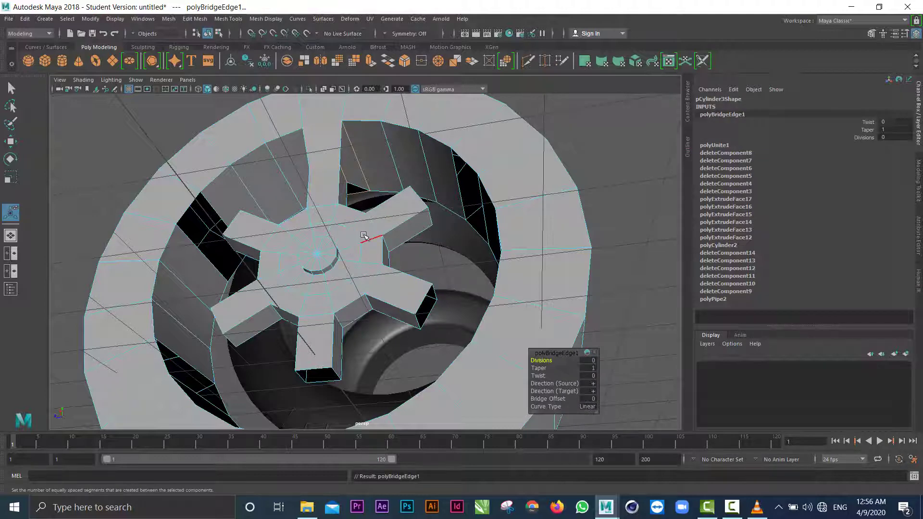
Select the border edges of the upper-right spoke's open end and the facing ring opening, and bridge them
{"action": "left_click_drag", "start_coordinate": [286, 149], "coordinate": [412, 243], "text": "alt"}
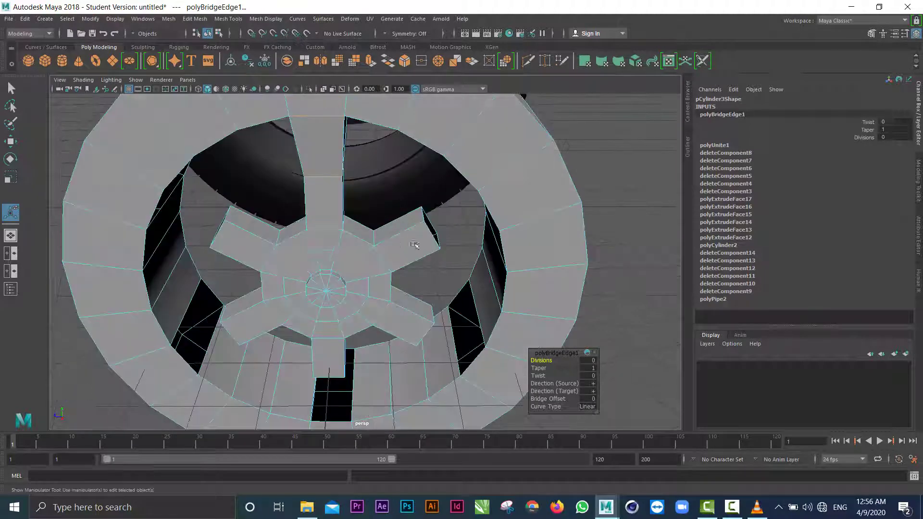
{"action": "left_click", "coordinate": [433, 255]}
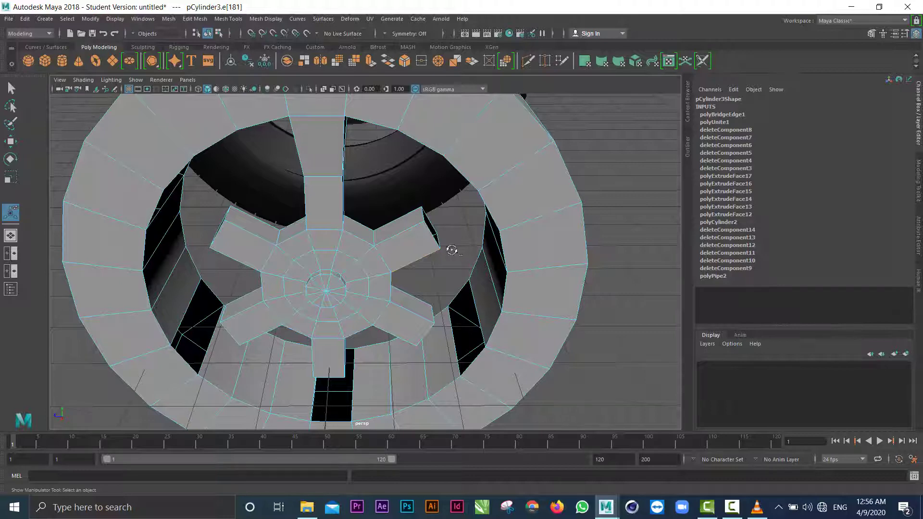
{"action": "left_click_drag", "start_coordinate": [449, 249], "coordinate": [422, 251], "text": "alt"}
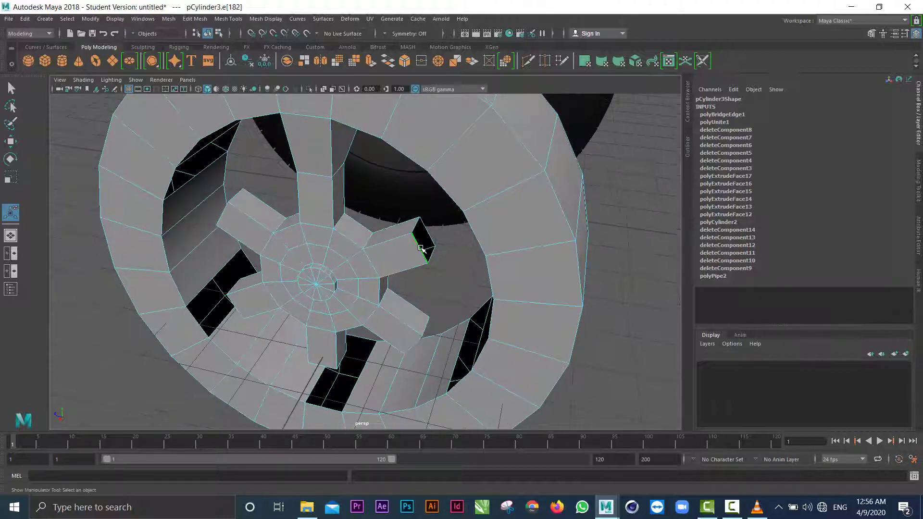
{"action": "left_click", "coordinate": [417, 227], "text": "shift"}
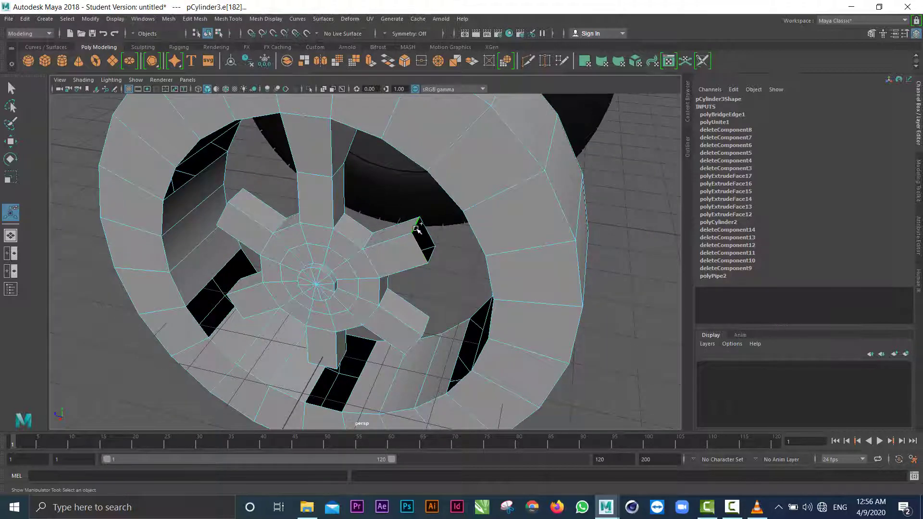
{"action": "left_click_drag", "start_coordinate": [450, 275], "coordinate": [480, 192], "text": "alt"}
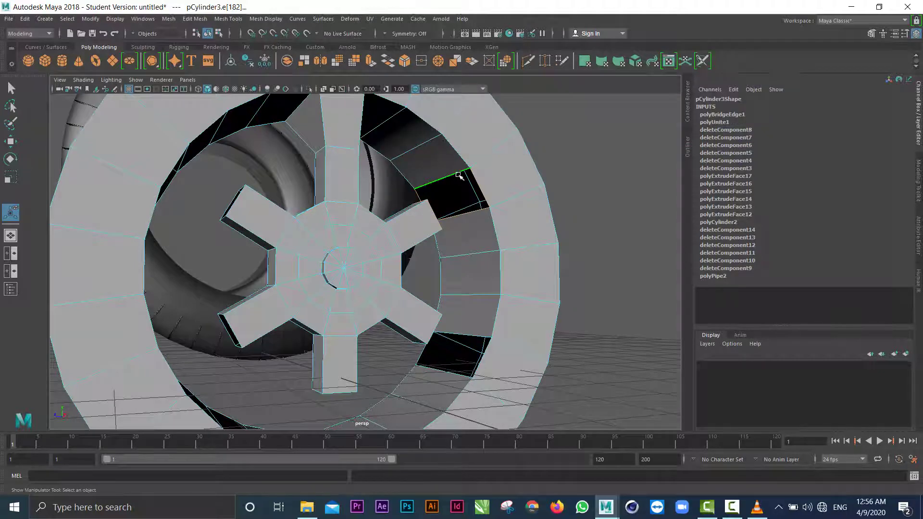
{"action": "right_click_drag", "start_coordinate": [459, 176], "coordinate": [447, 294], "text": "shift"}
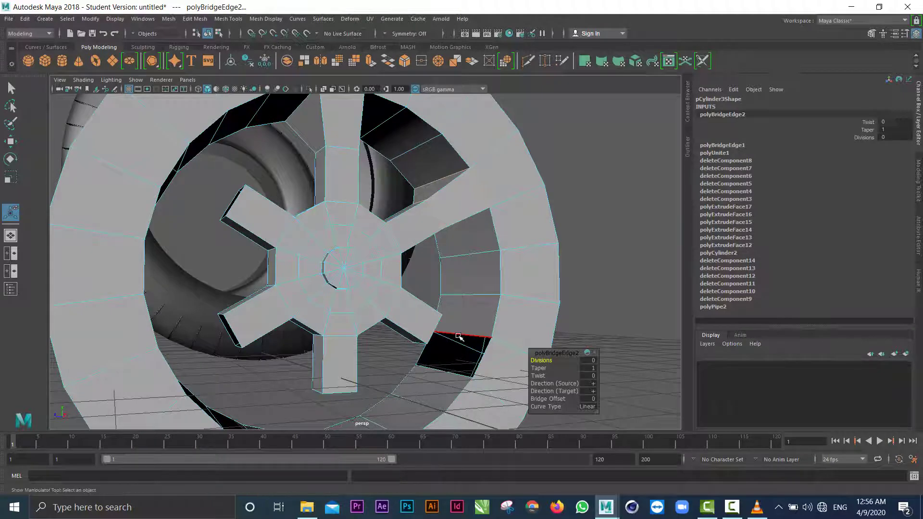
Bridge the border edges of the lower-right ring opening to the open end of the lower-right spoke
{"action": "left_click", "coordinate": [458, 334]}
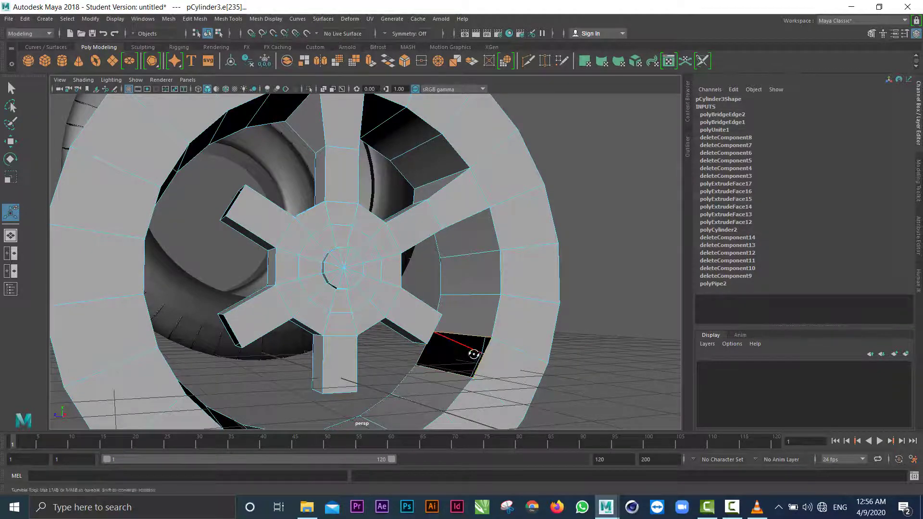
{"action": "left_click_drag", "start_coordinate": [481, 358], "coordinate": [413, 345], "text": "alt"}
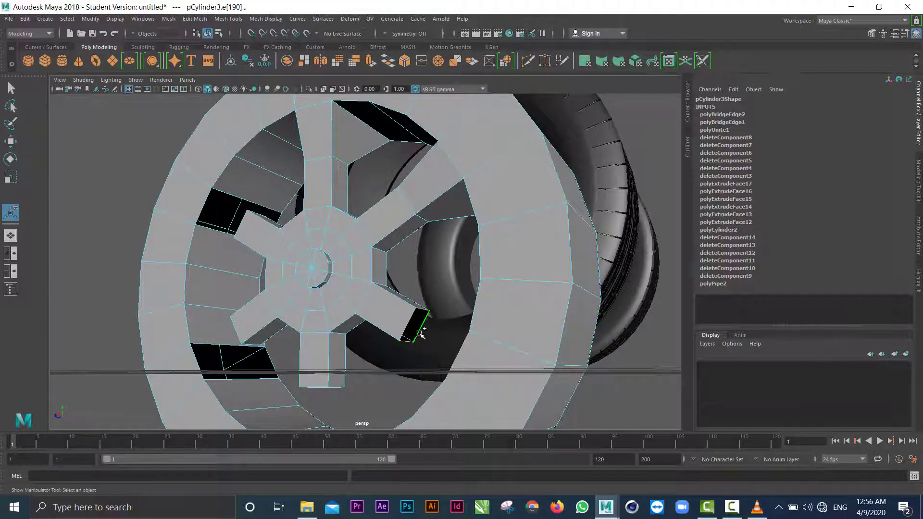
{"action": "left_click", "coordinate": [204, 20]}
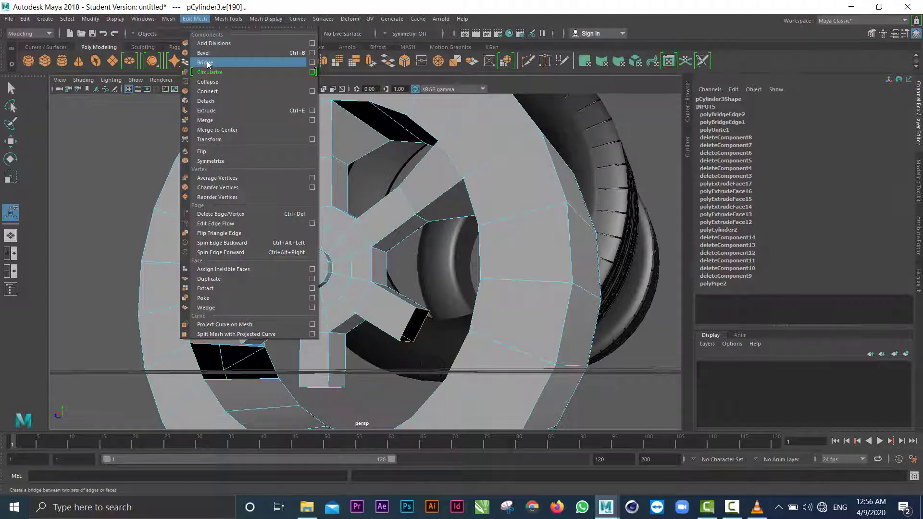
{"action": "left_click", "coordinate": [204, 63]}
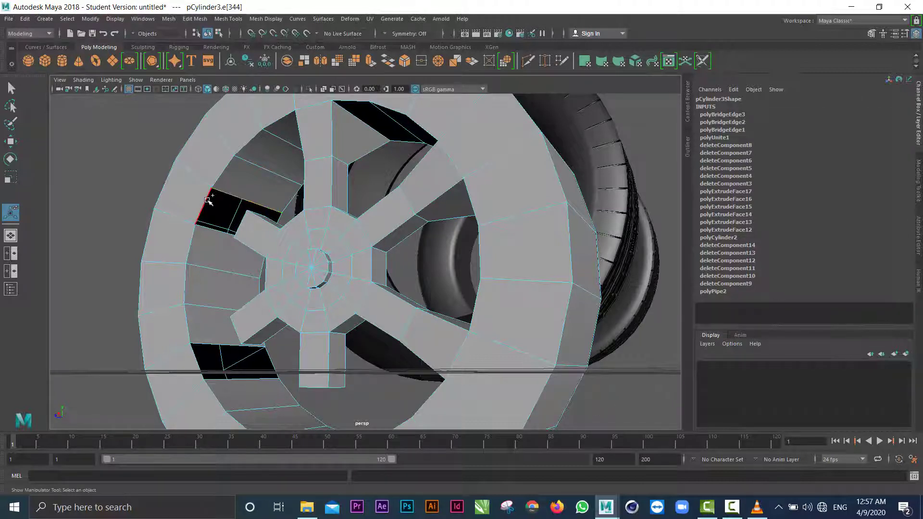
Bridge the upper-left ring opening to the open end of the upper-left spoke
{"action": "left_click", "coordinate": [208, 201], "text": "shift"}
{"action": "left_click_drag", "start_coordinate": [216, 223], "coordinate": [242, 248], "text": "alt"}
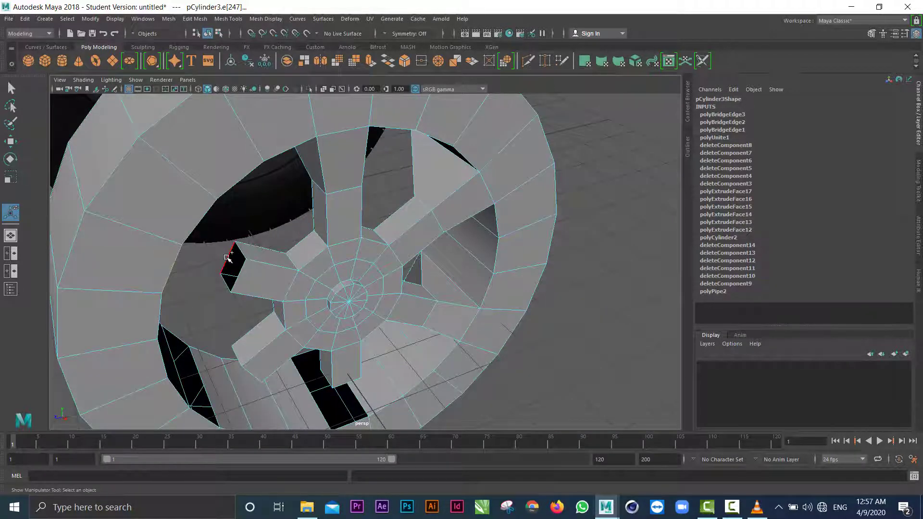
{"action": "left_click", "coordinate": [227, 258], "text": "shift"}
{"action": "right_click_drag", "start_coordinate": [243, 254], "coordinate": [241, 374], "text": "shift"}
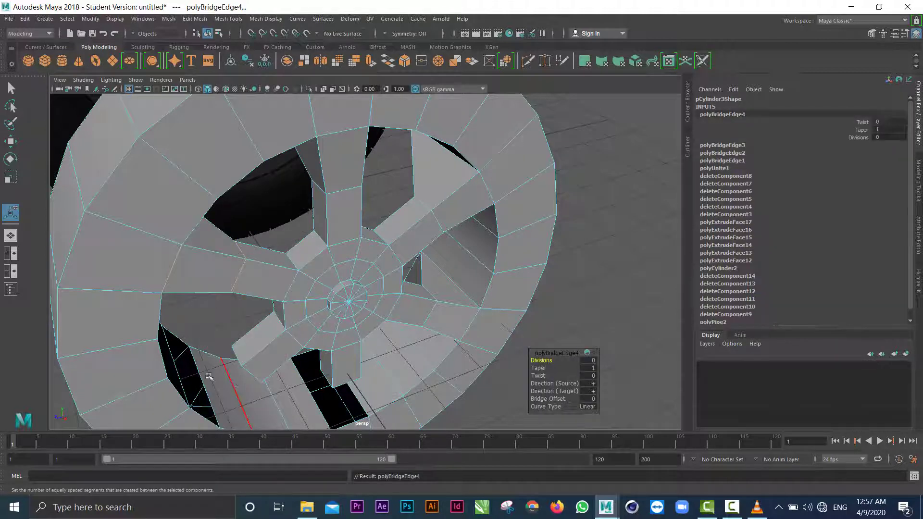
Select the border edges of the lower-left ring opening and the lower-left spoke's open end, and bridge them
{"action": "left_click", "coordinate": [194, 369]}
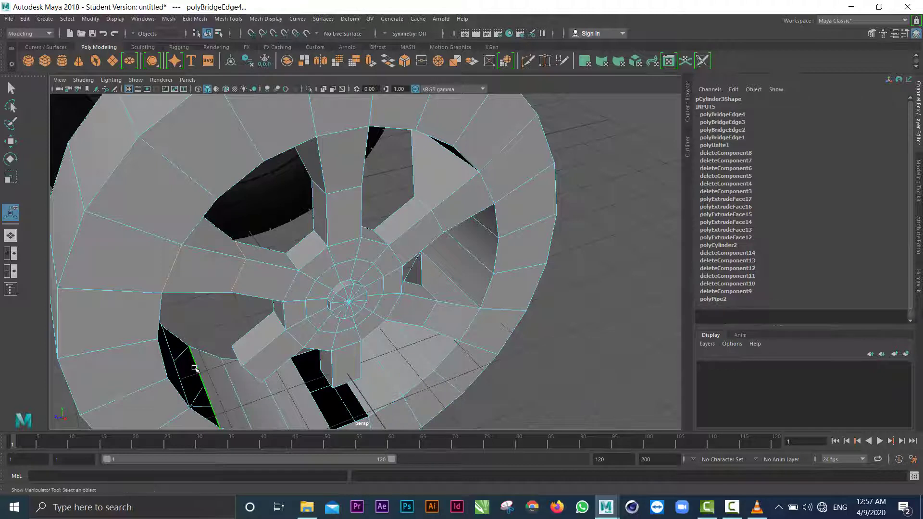
{"action": "left_click", "coordinate": [182, 340]}
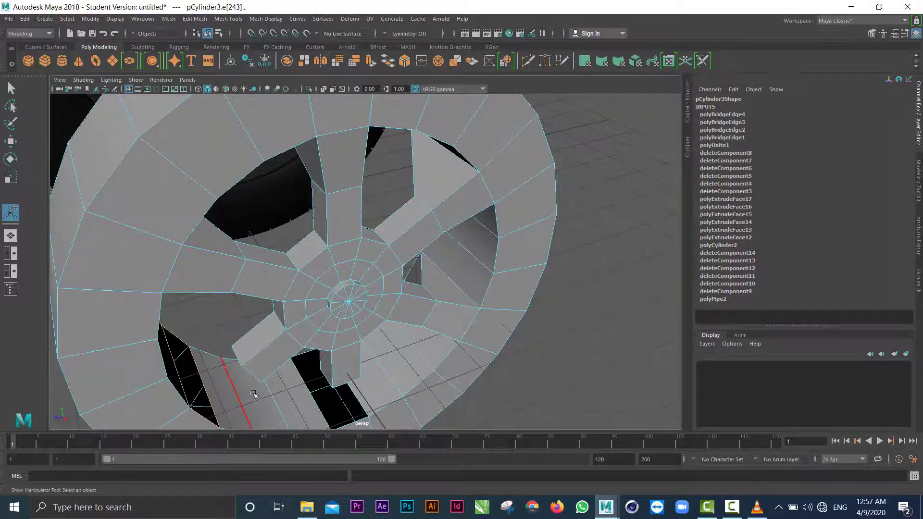
{"action": "left_click", "coordinate": [252, 374]}
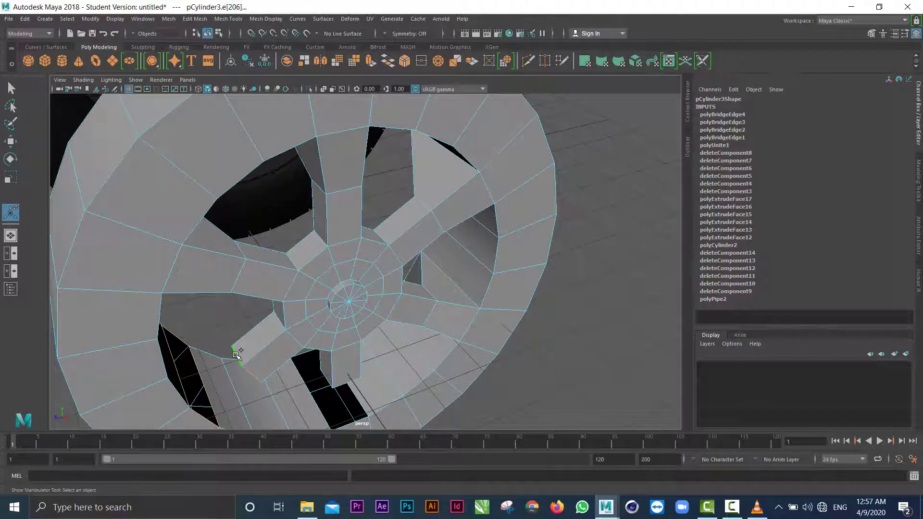
{"action": "key", "text": "ctrl+e"}
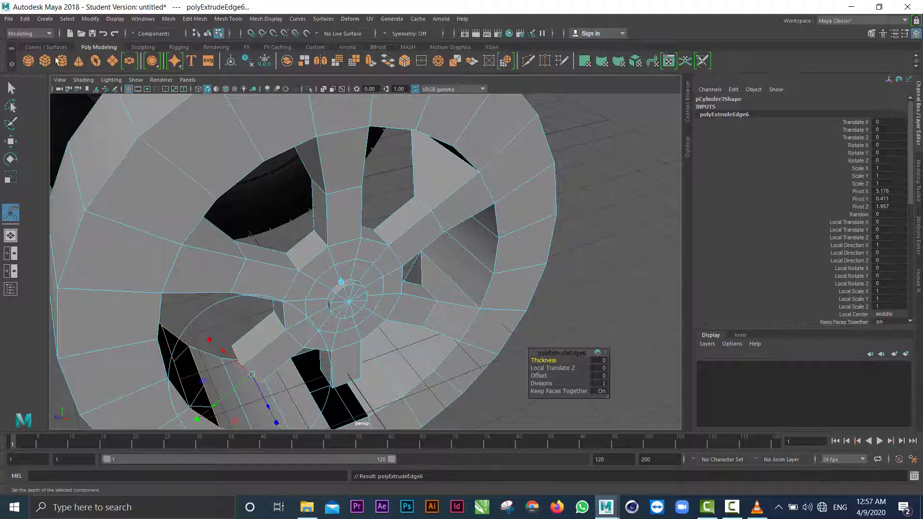
{"action": "left_click", "coordinate": [191, 19]}
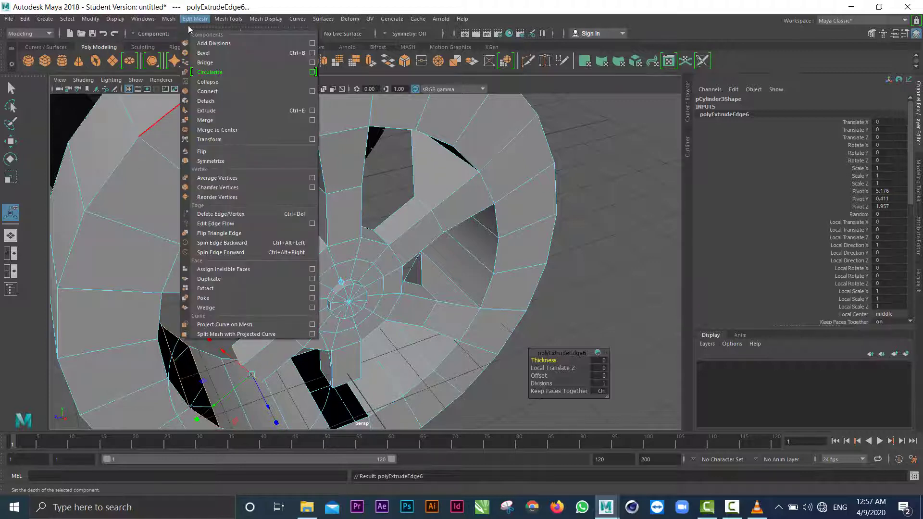
{"action": "left_click", "coordinate": [206, 63]}
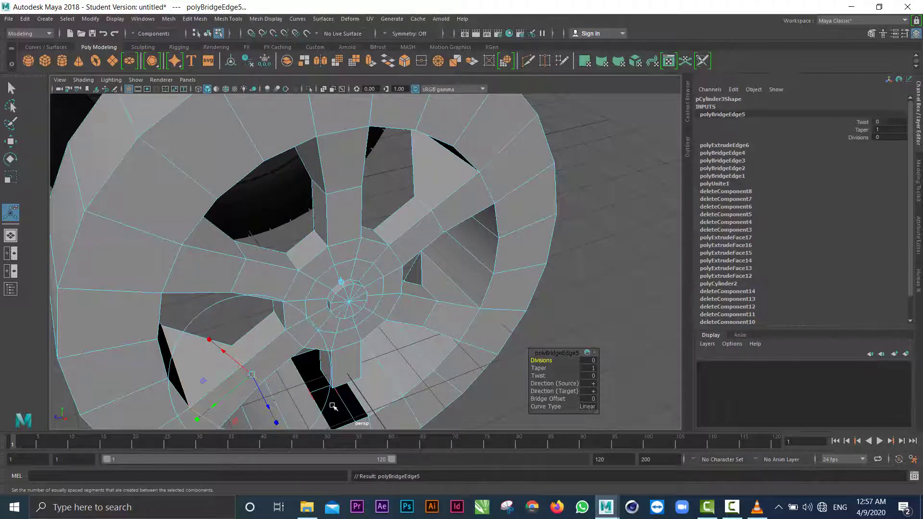
Bridge the border edges of the bottom ring opening to the open end of the bottom spoke
{"action": "left_click_drag", "start_coordinate": [329, 399], "coordinate": [313, 398], "text": "alt"}
{"action": "left_click", "coordinate": [313, 400]}
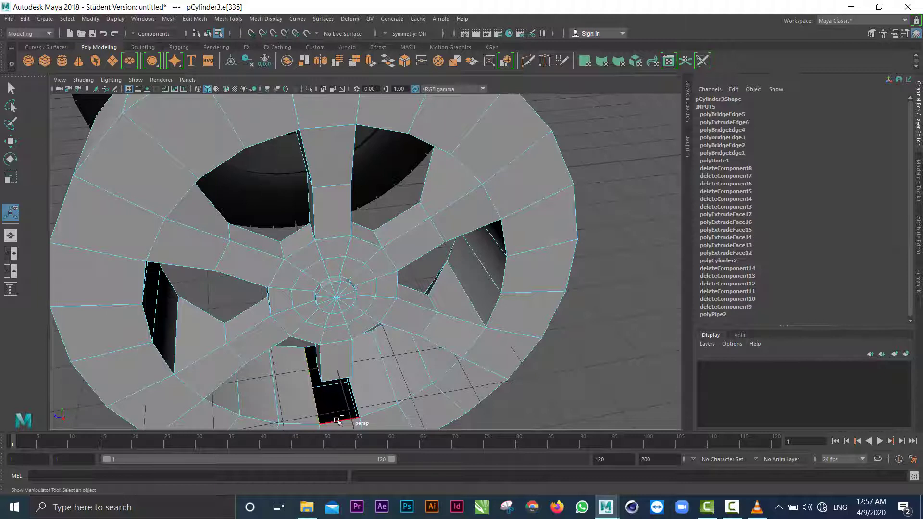
{"action": "left_click", "coordinate": [333, 381]}
{"action": "left_click", "coordinate": [317, 373]}
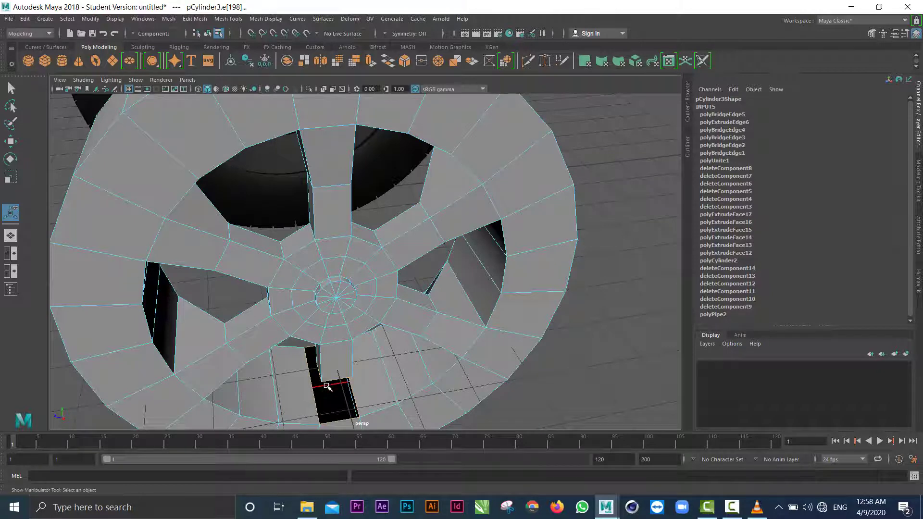
{"action": "right_click_drag", "start_coordinate": [328, 385], "coordinate": [320, 448], "text": "shift"}
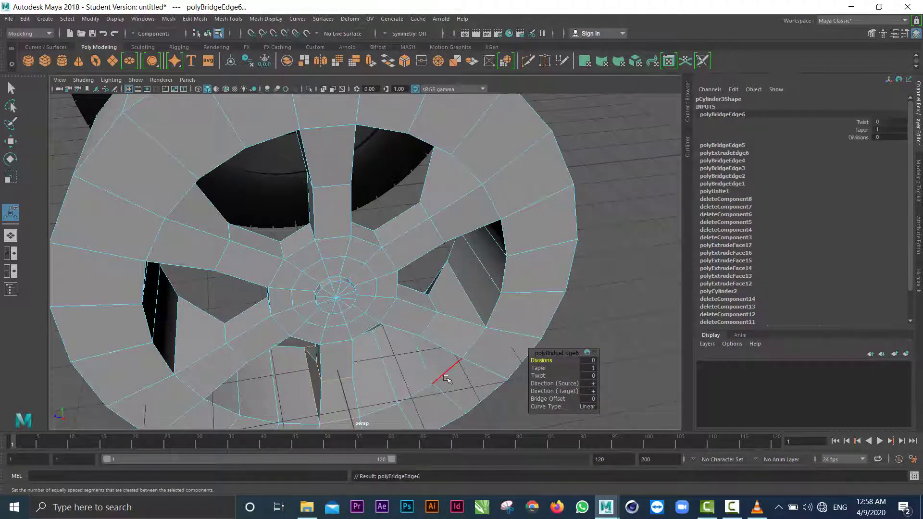
Insert two edge loops around the rim's outer surface, one close to each side edge
{"action": "left_click_drag", "start_coordinate": [511, 416], "coordinate": [475, 384], "text": "alt"}
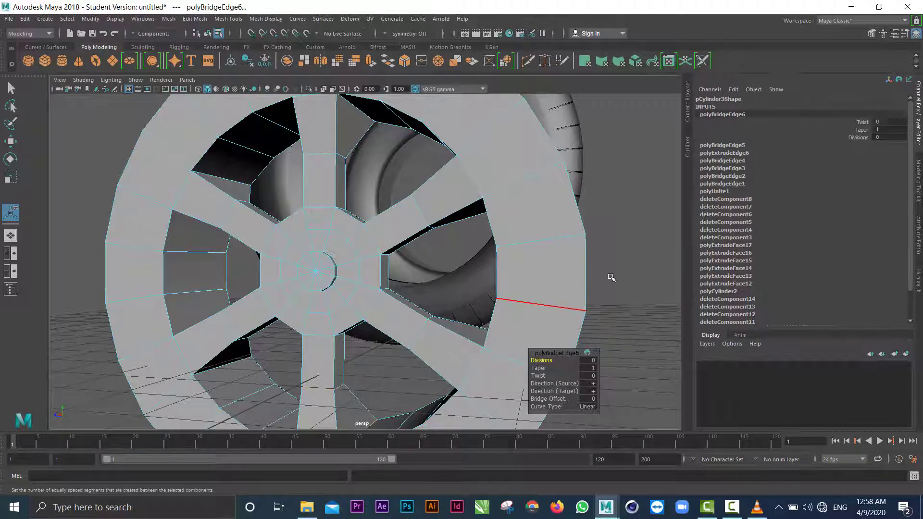
{"action": "left_click_drag", "start_coordinate": [578, 282], "coordinate": [320, 302], "text": "alt"}
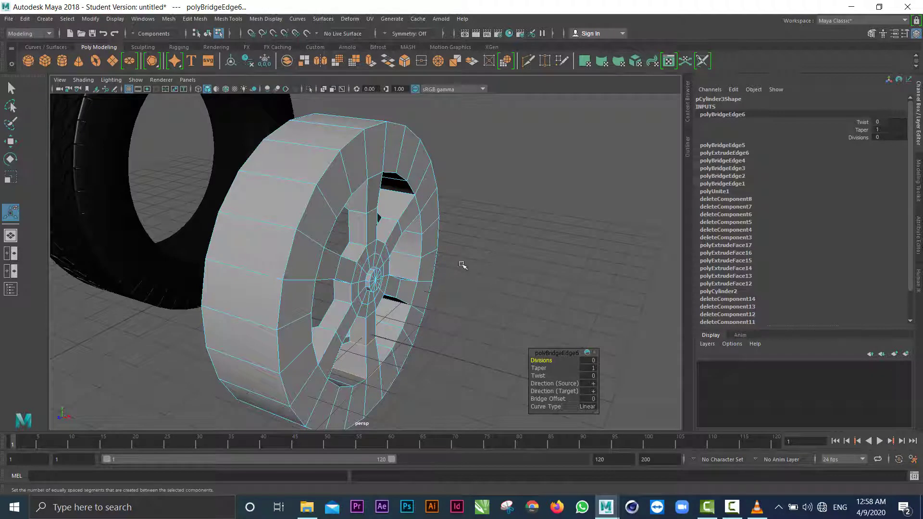
{"action": "left_click", "coordinate": [257, 222]}
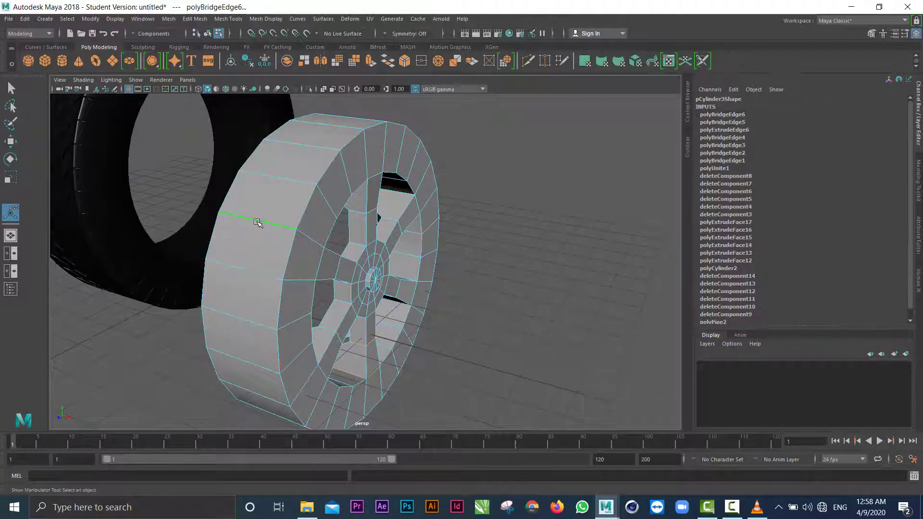
{"action": "left_click_drag", "start_coordinate": [259, 220], "coordinate": [304, 243], "text": "alt"}
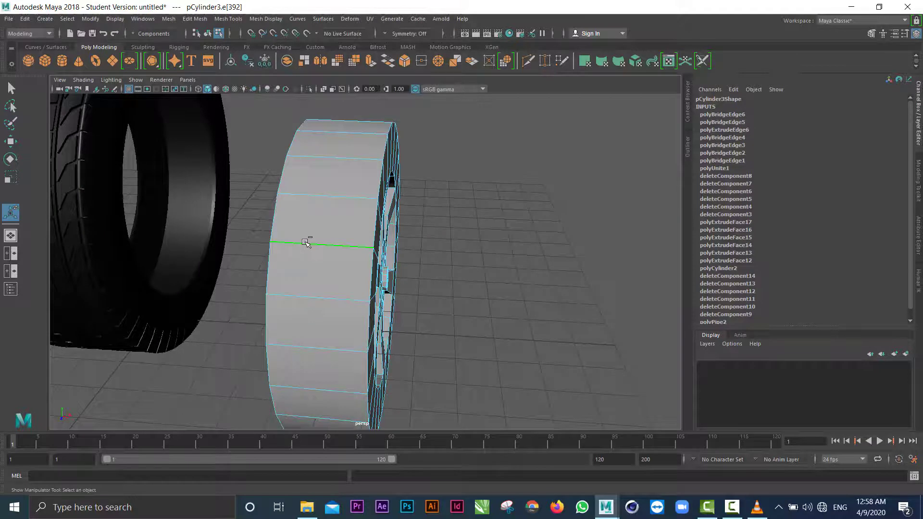
{"action": "right_click", "coordinate": [306, 243], "text": "shift"}
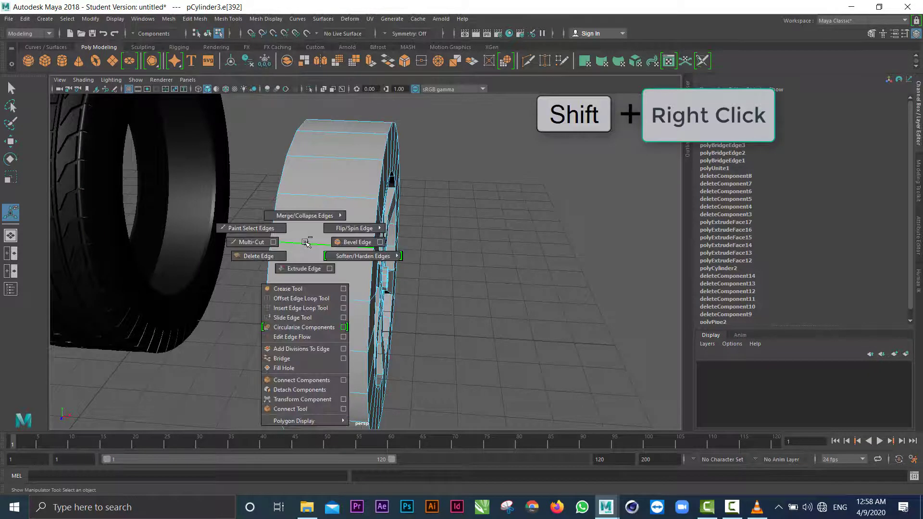
{"action": "left_click", "coordinate": [290, 307]}
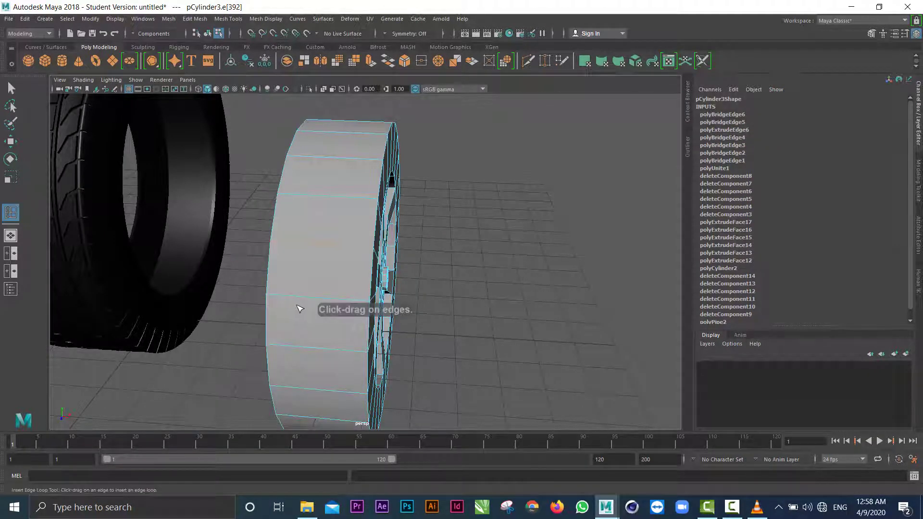
{"action": "left_click", "coordinate": [288, 246]}
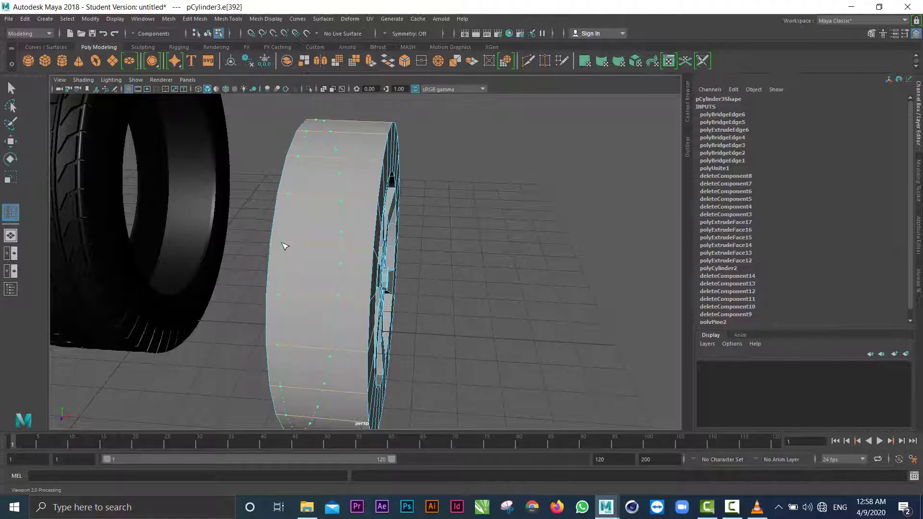
{"action": "left_click", "coordinate": [282, 246]}
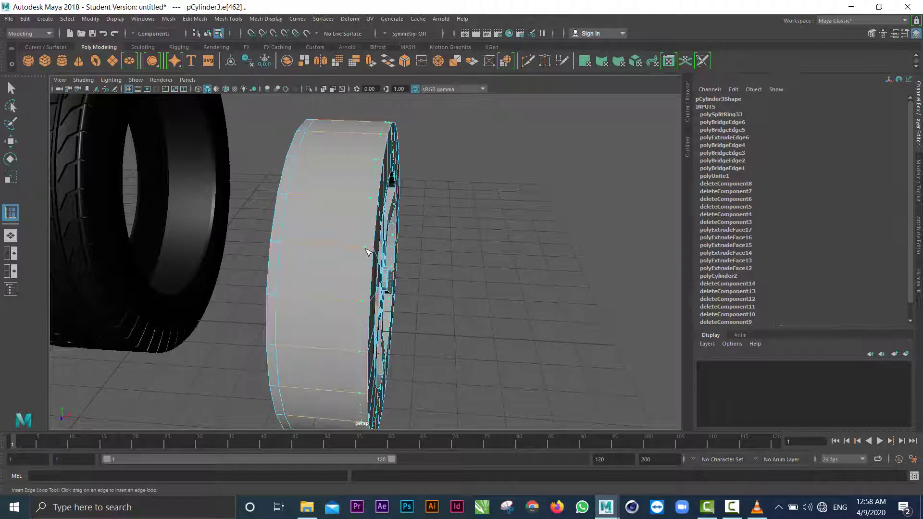
{"action": "left_click", "coordinate": [365, 249]}
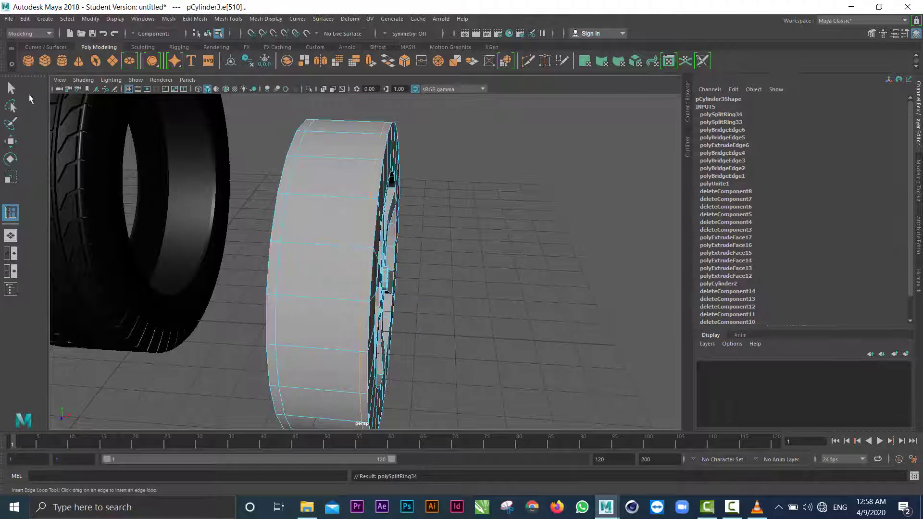
{"action": "left_click", "coordinate": [11, 88]}
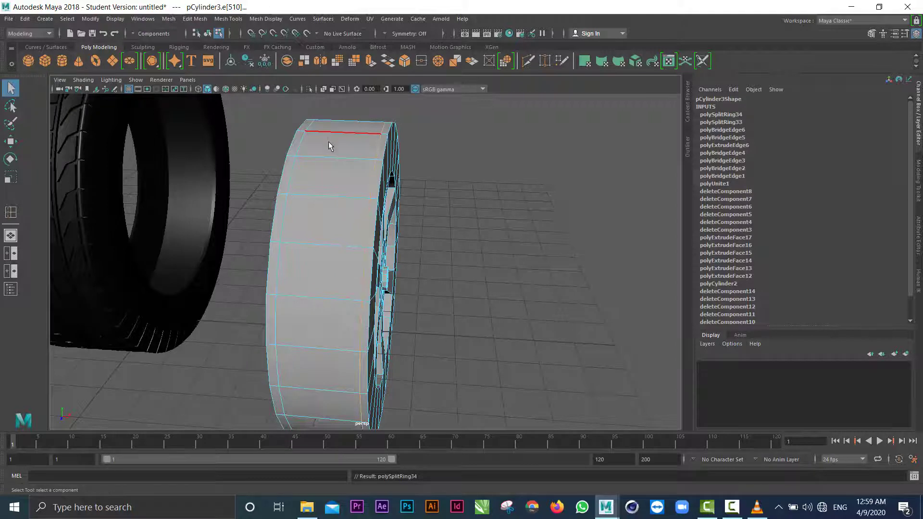
Select the wide face loop around the rim's outer surface and bevel it with fraction 0.503 and 3 segments
{"action": "right_click_drag", "start_coordinate": [329, 140], "coordinate": [330, 190], "text": "shift"}
{"action": "left_click", "coordinate": [330, 190]}
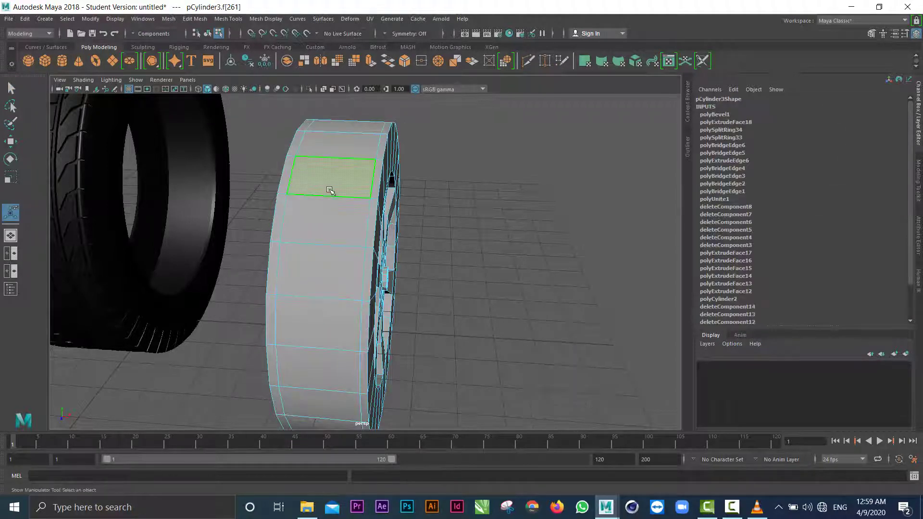
{"action": "double_click", "coordinate": [332, 213]}
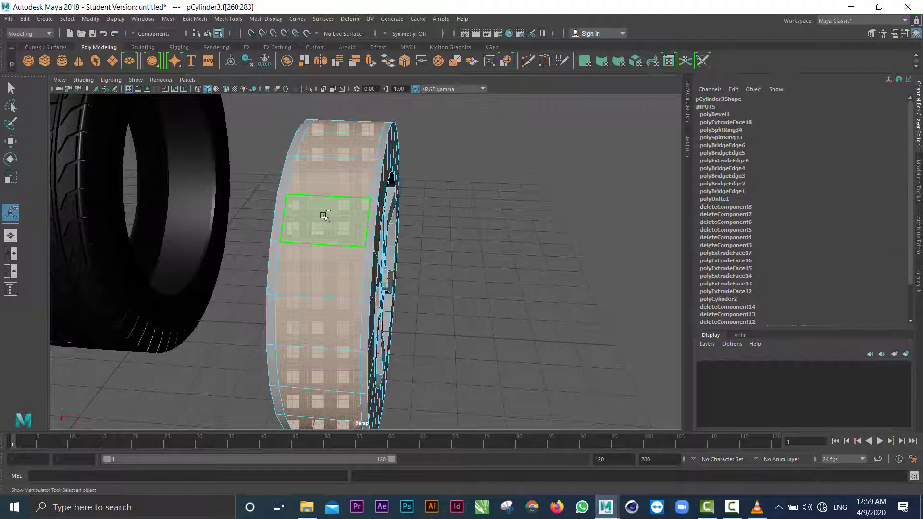
{"action": "right_click_drag", "start_coordinate": [325, 216], "coordinate": [373, 219], "text": "shift"}
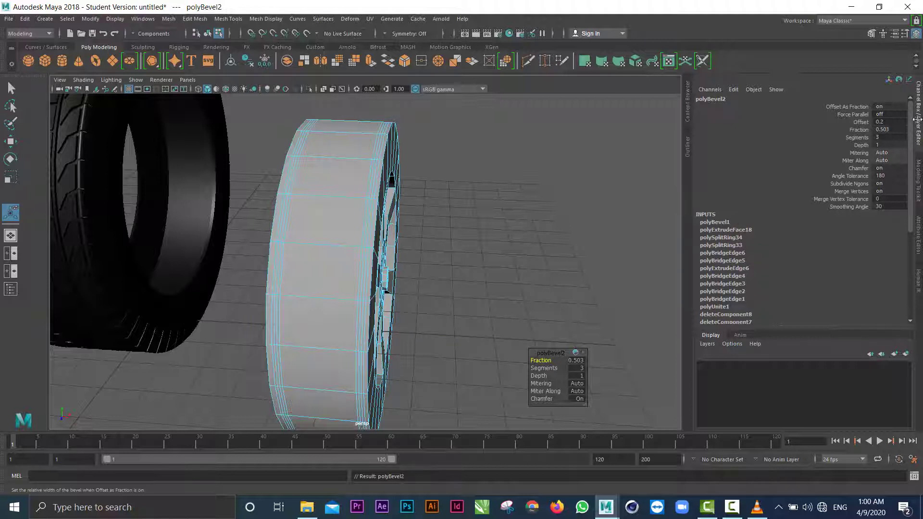
{"action": "double_click", "coordinate": [885, 137]}
Select the central face loop around the rim's outer surface and extrude it inward with Local Translate Z -0.115
{"action": "left_click", "coordinate": [341, 152]}
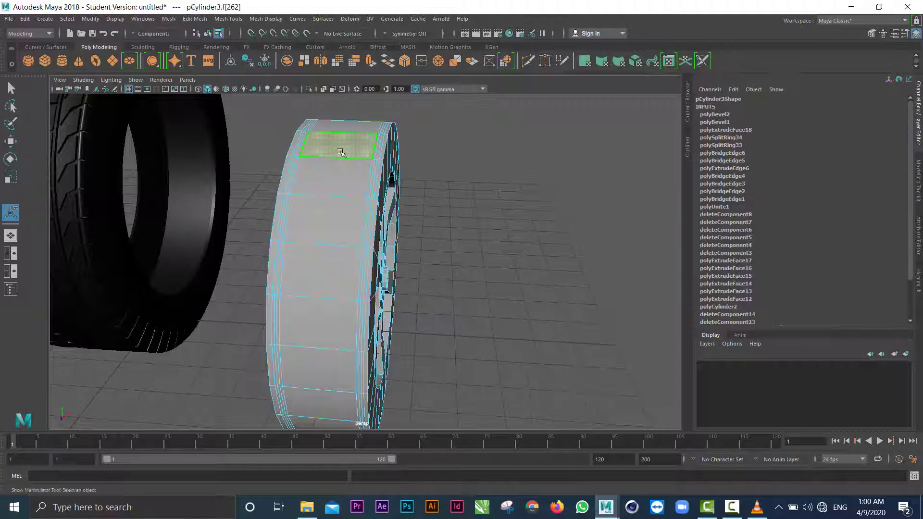
{"action": "double_click", "coordinate": [336, 175], "text": "shift"}
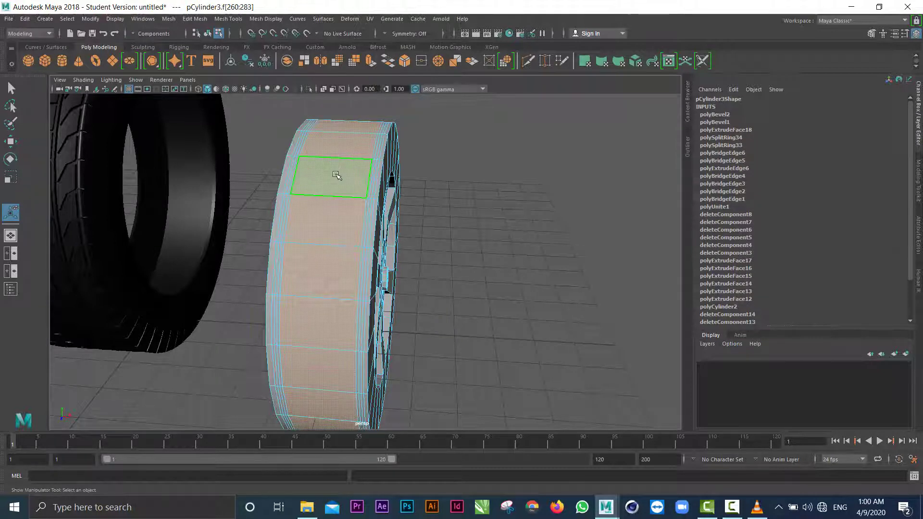
{"action": "right_click", "coordinate": [326, 154], "text": "shift"}
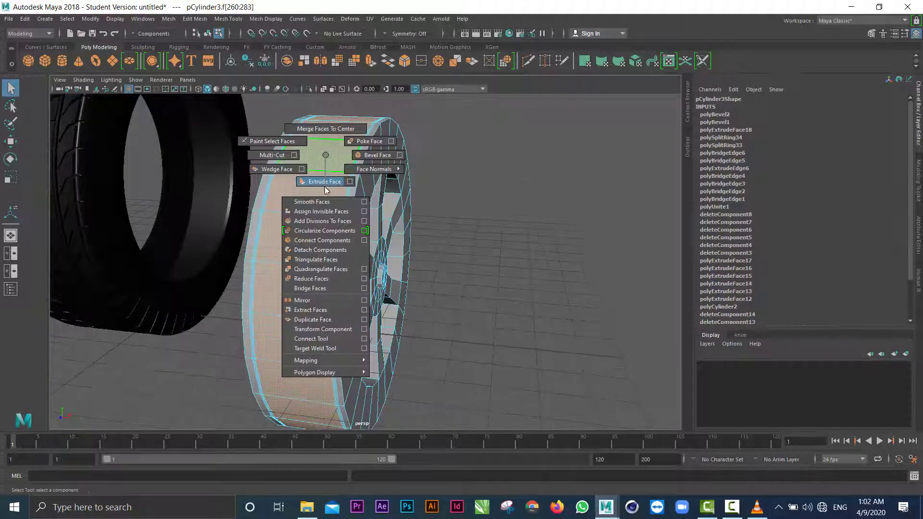
{"action": "left_click", "coordinate": [324, 181]}
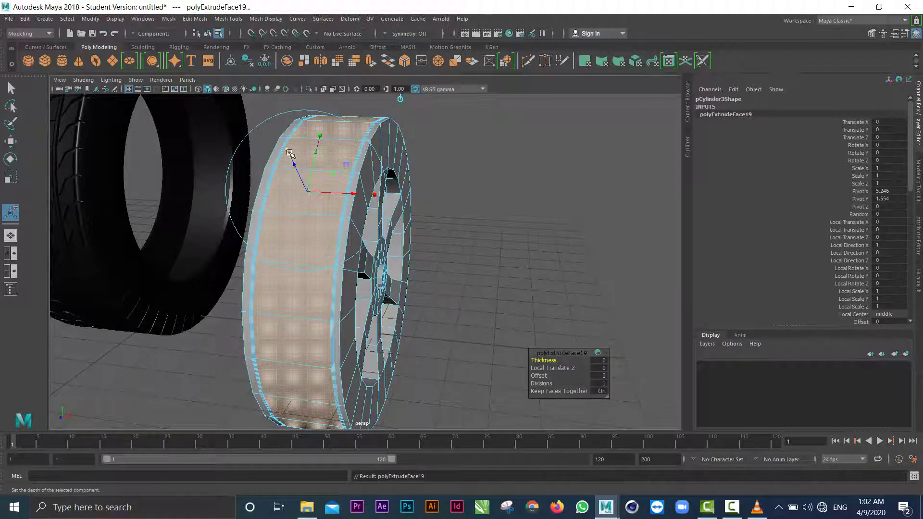
{"action": "key", "text": "ctrl+z"}
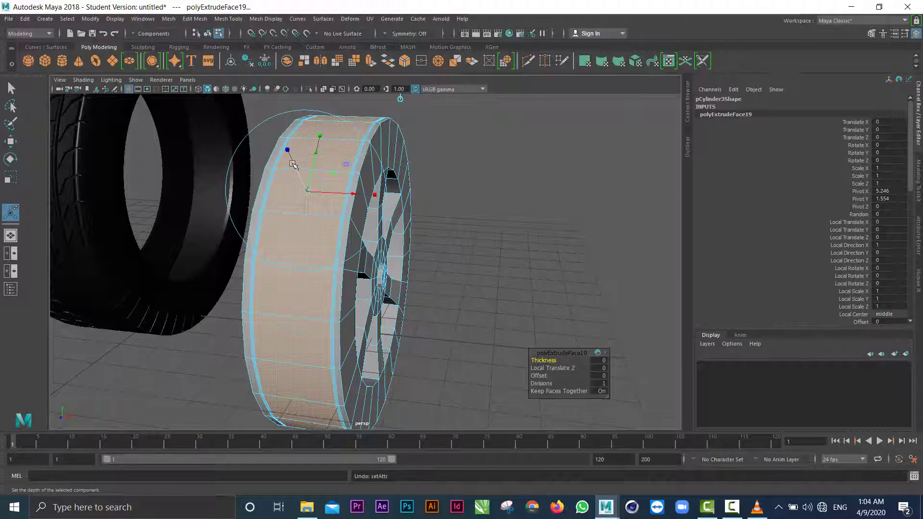
{"action": "left_click_drag", "start_coordinate": [293, 164], "coordinate": [296, 168]}
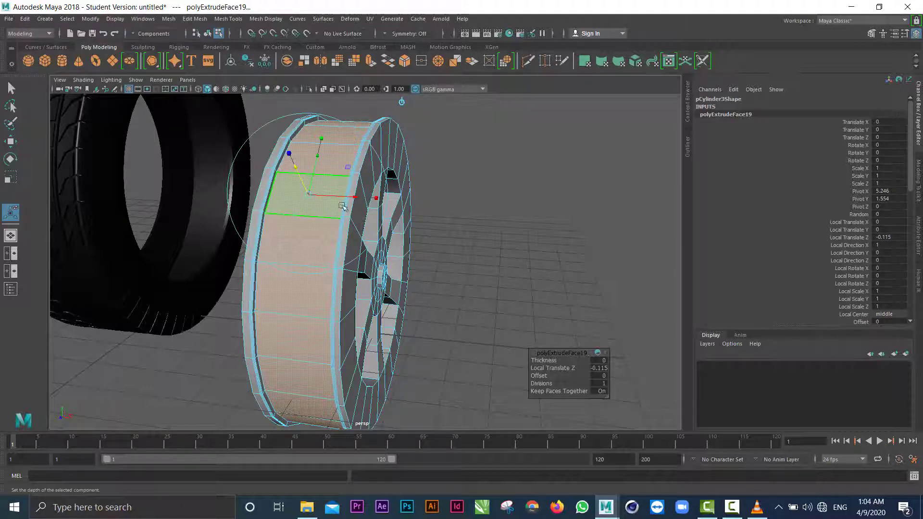
{"action": "mouse_move", "coordinate": [445, 196]}
{"action": "left_mouse_down", "text": "alt"}
{"action": "mouse_move", "coordinate": [390, 211]}
{"action": "mouse_move", "coordinate": [432, 220]}
{"action": "mouse_move", "coordinate": [449, 198]}
{"action": "mouse_move", "coordinate": [387, 181]}
{"action": "mouse_move", "coordinate": [446, 193]}
{"action": "mouse_move", "coordinate": [438, 200]}
{"action": "left_mouse_up", "text": "alt"}
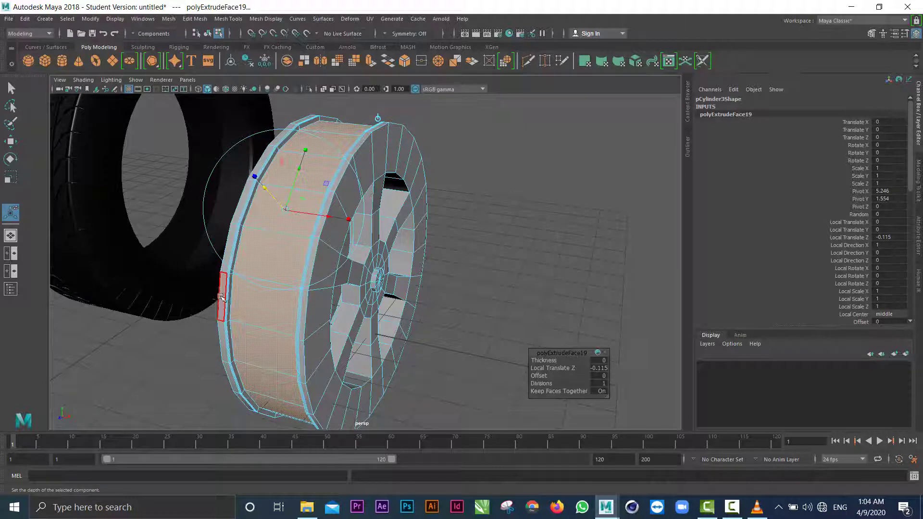
Return the rim to object mode and raise it in the front view to Translate Y 2.134, level with the tyre
{"action": "right_click", "coordinate": [208, 324]}
{"action": "left_click", "coordinate": [255, 219]}
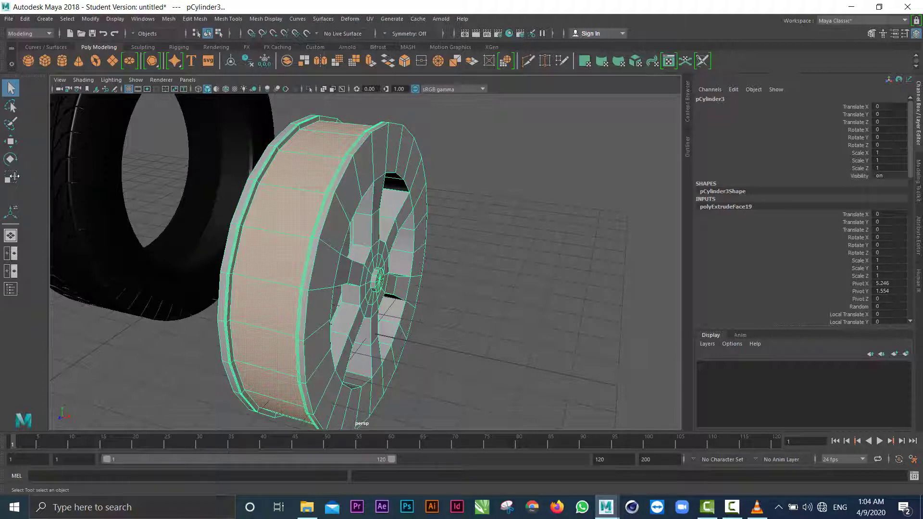
{"action": "left_click", "coordinate": [9, 255]}
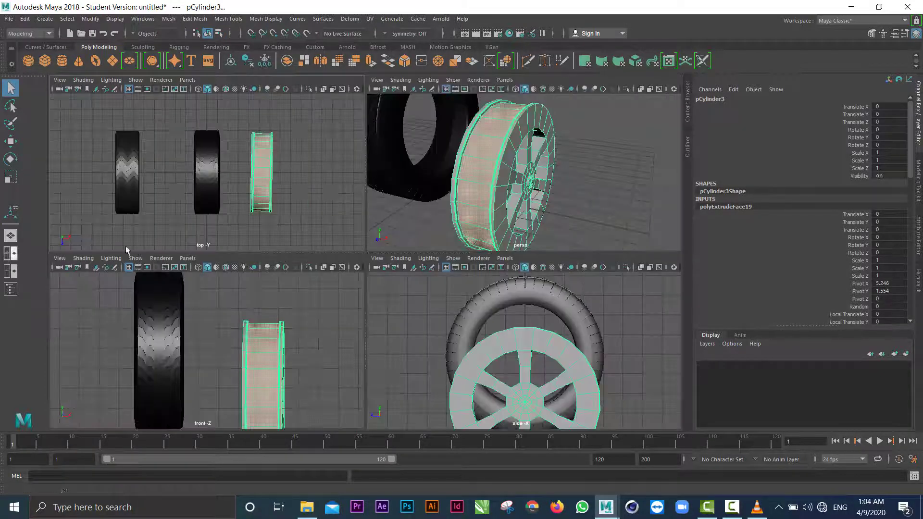
{"action": "left_click", "coordinate": [326, 328]}
{"action": "key", "text": "space"}
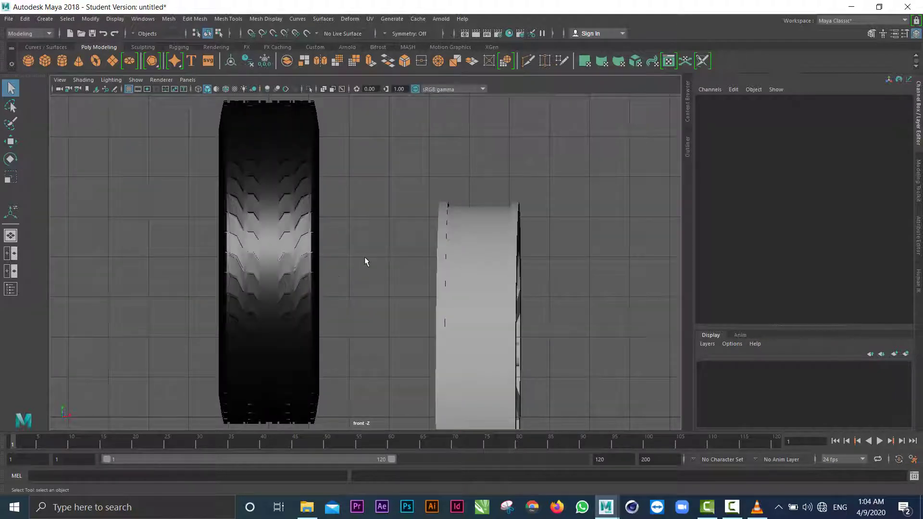
{"action": "left_click", "coordinate": [474, 249]}
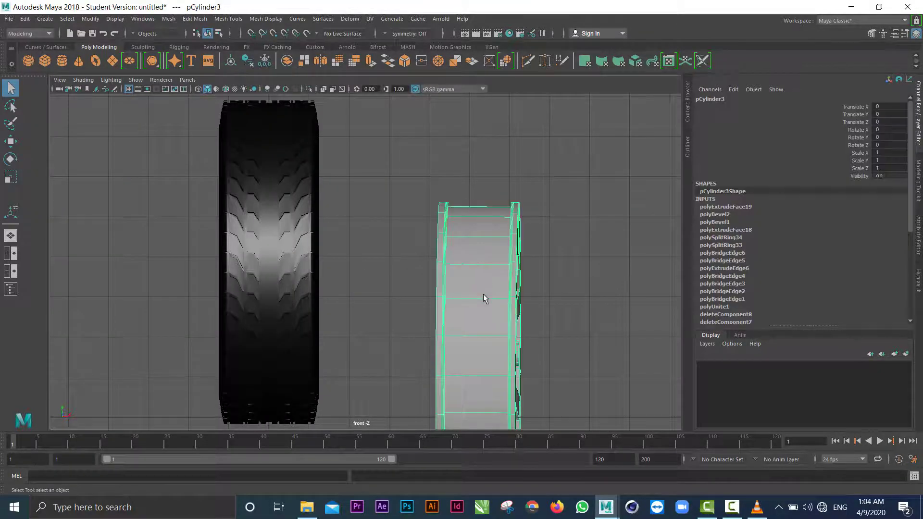
{"action": "left_click", "coordinate": [10, 141]}
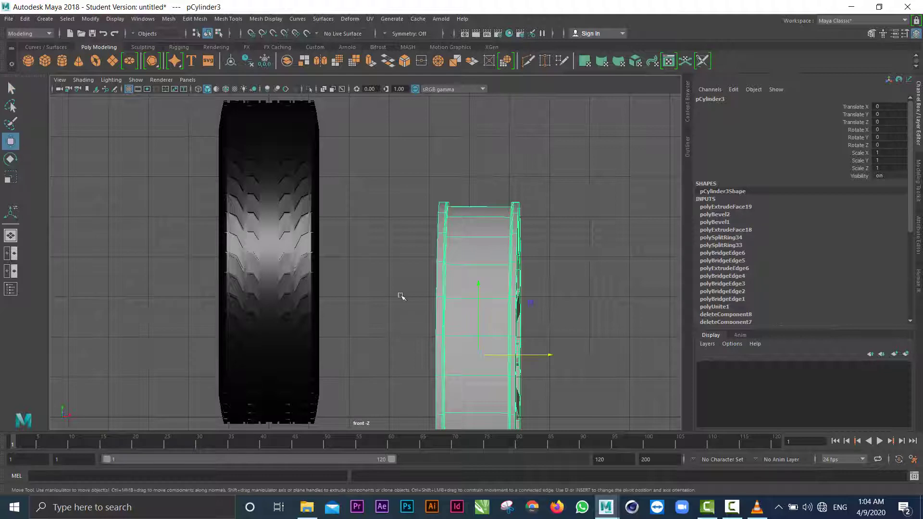
{"action": "left_click_drag", "start_coordinate": [476, 315], "coordinate": [469, 226]}
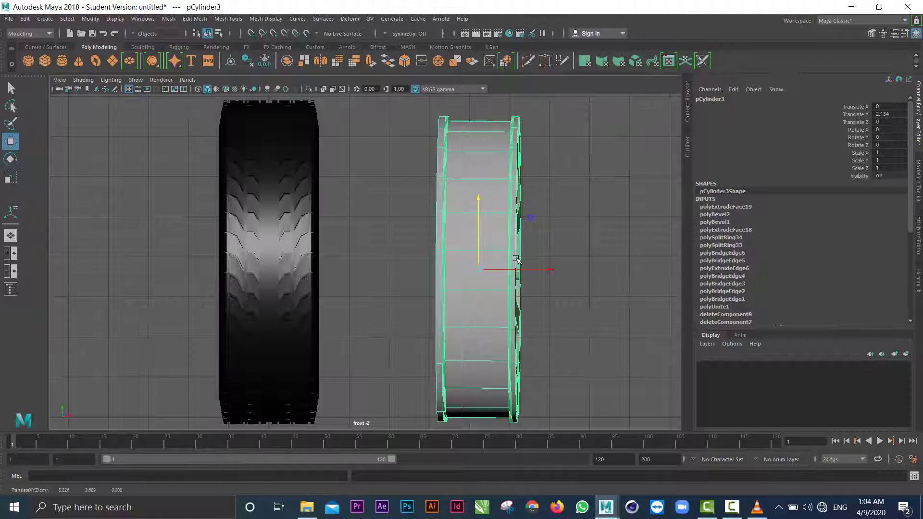
Narrow the rim to Scale X 0.924 and switch it to vertex editing
{"action": "key", "text": "r"}
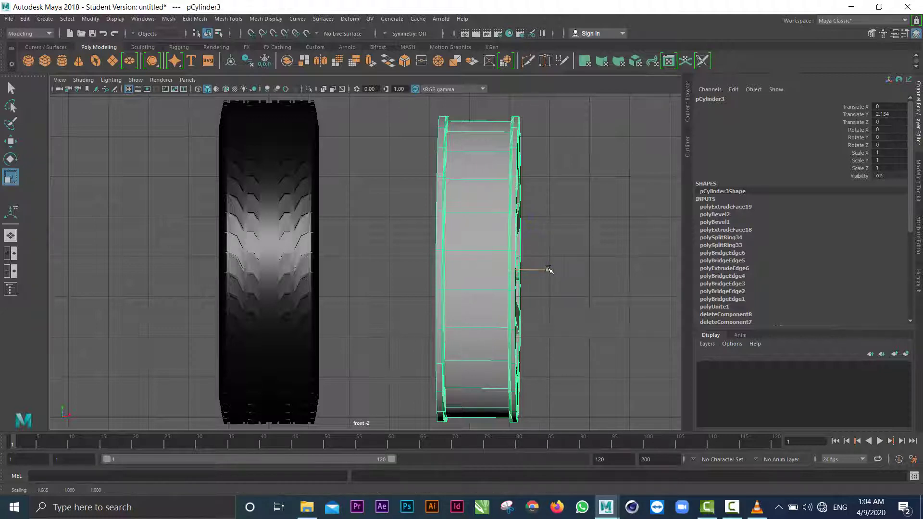
{"action": "left_click_drag", "start_coordinate": [548, 270], "coordinate": [543, 268]}
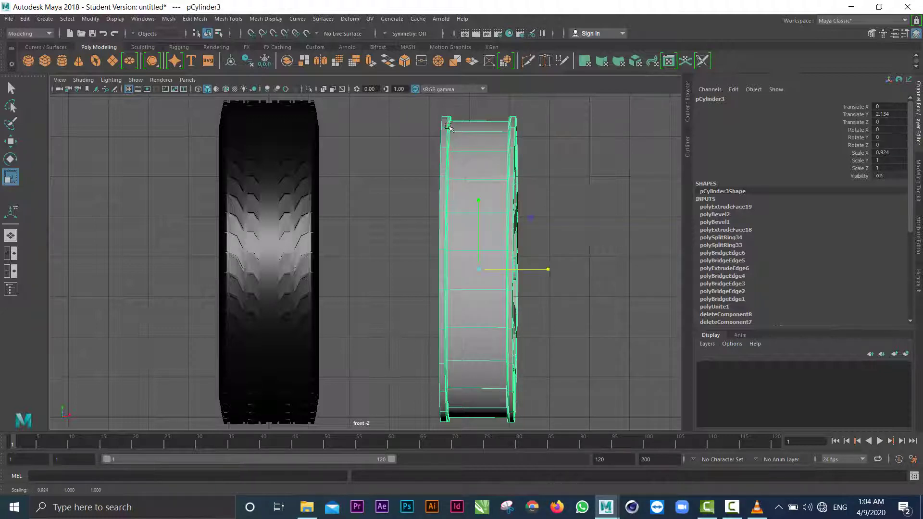
{"action": "right_click", "coordinate": [464, 144]}
{"action": "left_click", "coordinate": [428, 146]}
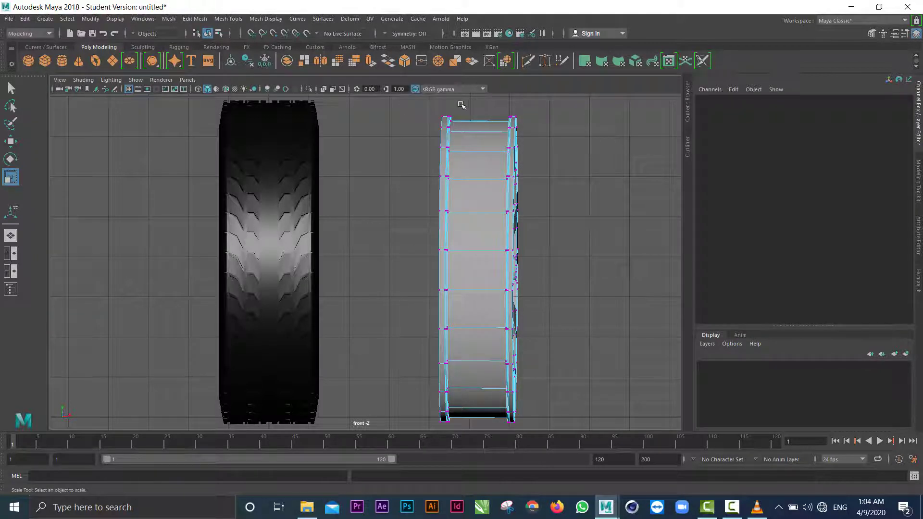
Select the vertex loops just inside both side edges of the rim and scale them slightly inward uniformly
{"action": "left_click_drag", "start_coordinate": [469, 107], "coordinate": [447, 124]}
{"action": "left_click_drag", "start_coordinate": [443, 182], "coordinate": [442, 426]}
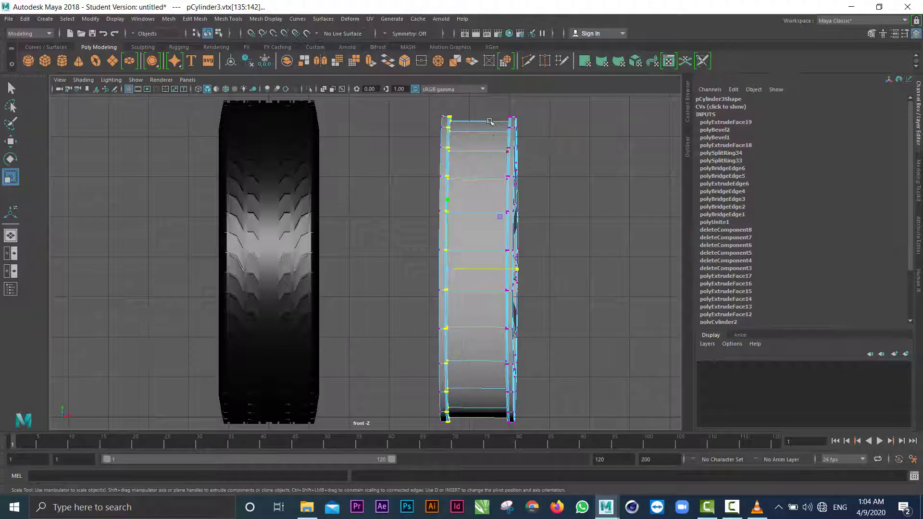
{"action": "left_click_drag", "start_coordinate": [499, 105], "coordinate": [511, 427]}
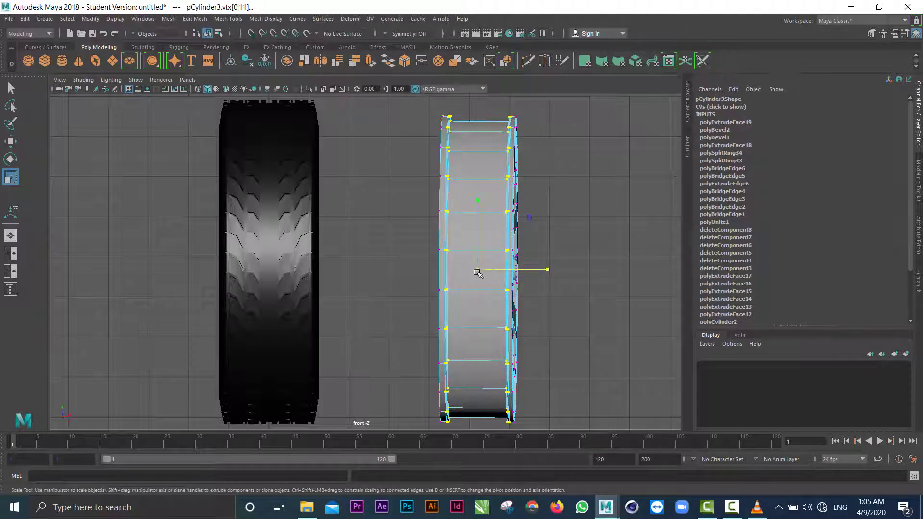
{"action": "left_click_drag", "start_coordinate": [477, 269], "coordinate": [472, 270]}
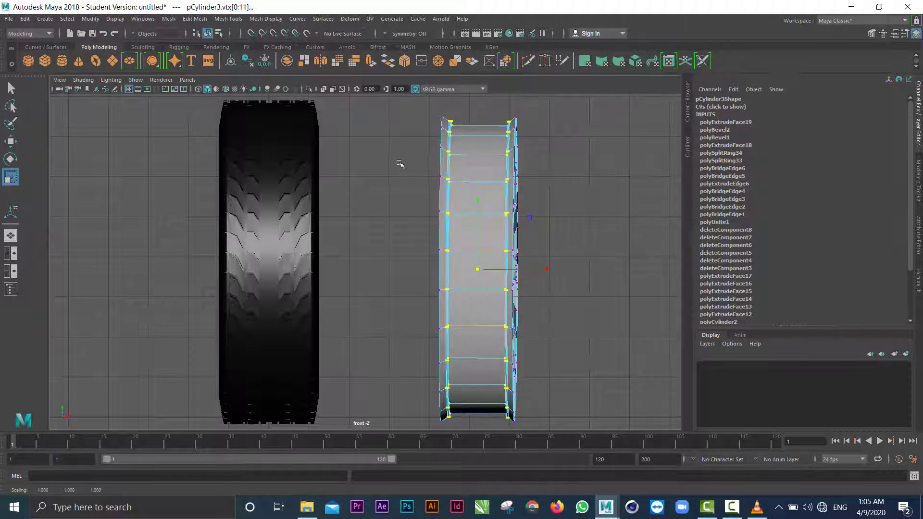
Select only the outermost vertex rings on both rim sides, excluding the hub and spoke vertices, and scale them down slightly
{"action": "left_click_drag", "start_coordinate": [422, 102], "coordinate": [443, 424]}
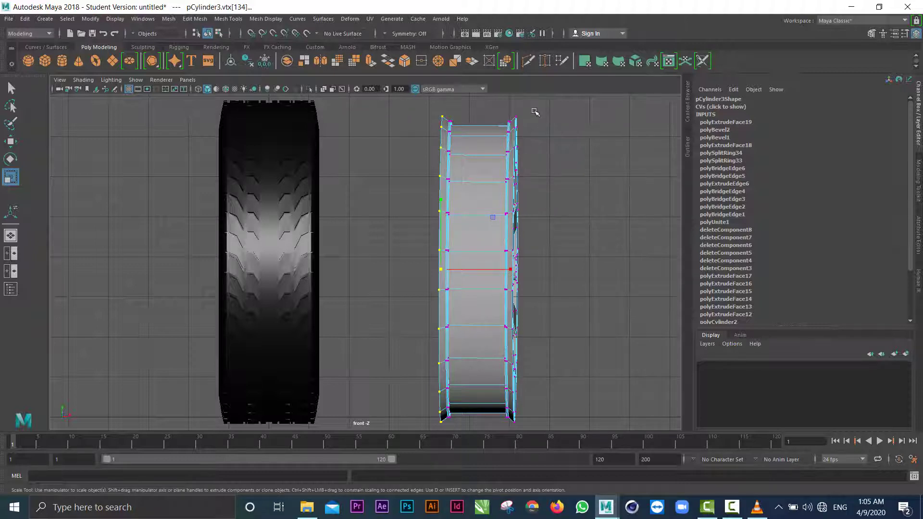
{"action": "left_click_drag", "start_coordinate": [533, 111], "coordinate": [511, 423]}
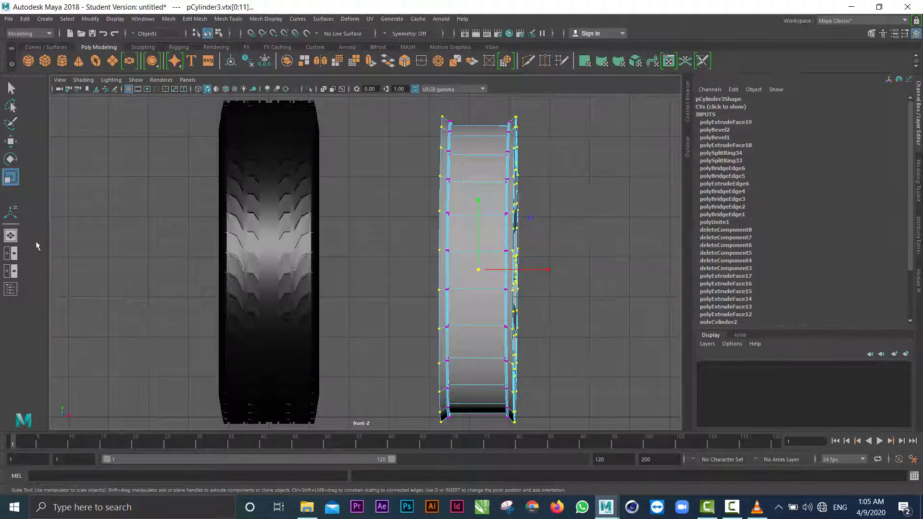
{"action": "left_click", "coordinate": [11, 236]}
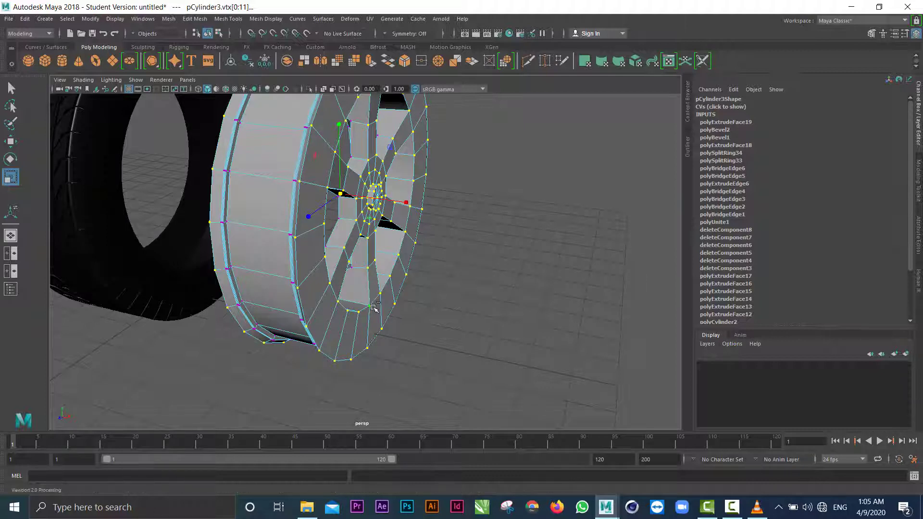
{"action": "left_click_drag", "start_coordinate": [370, 306], "coordinate": [320, 166]}
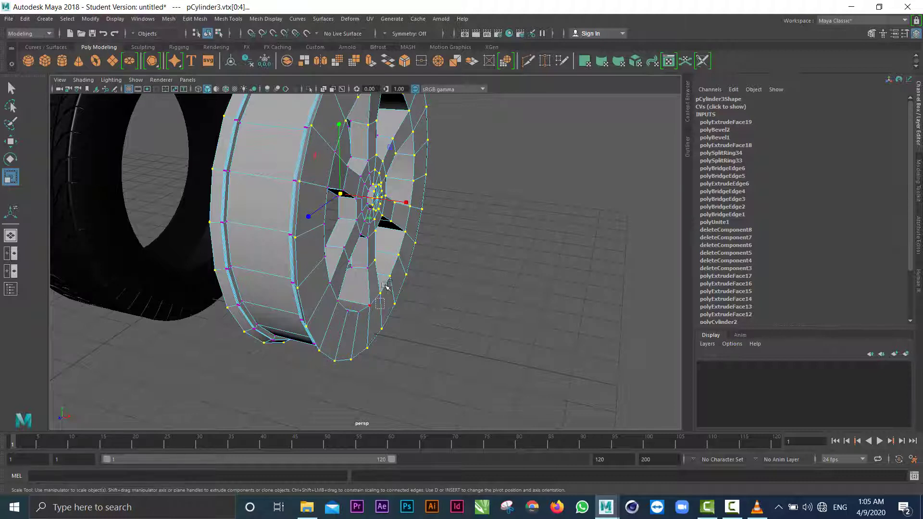
{"action": "left_click_drag", "start_coordinate": [378, 290], "coordinate": [368, 164], "text": "ctrl"}
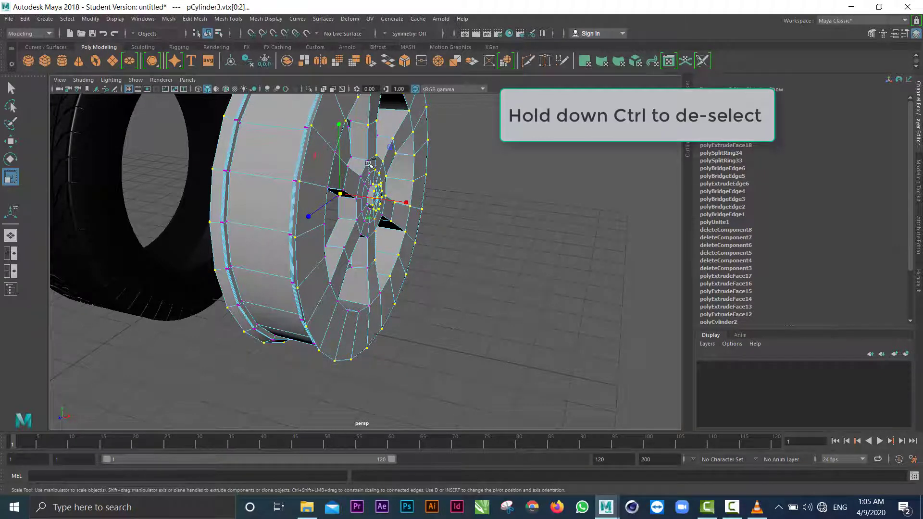
{"action": "left_click_drag", "start_coordinate": [335, 113], "coordinate": [412, 238], "text": "ctrl"}
{"action": "left_click_drag", "start_coordinate": [388, 240], "coordinate": [403, 285], "text": "ctrl"}
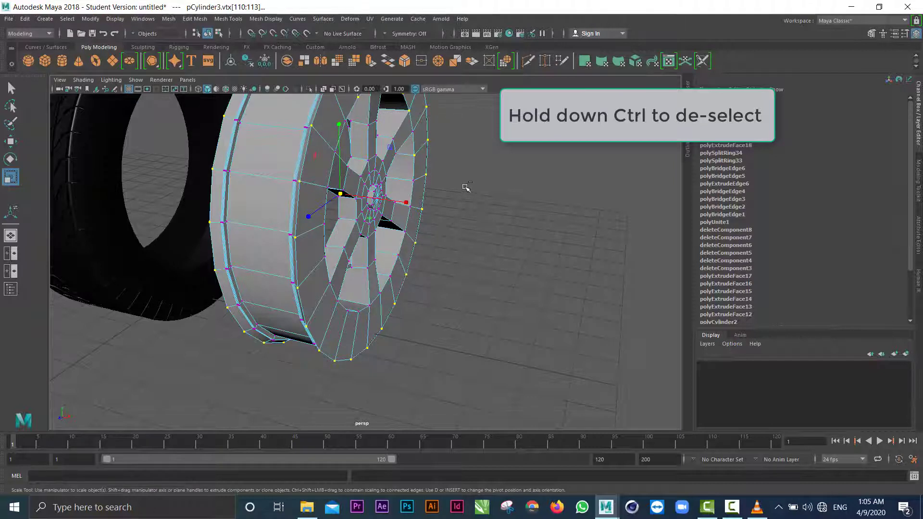
{"action": "left_click_drag", "start_coordinate": [463, 179], "coordinate": [380, 198], "text": "alt"}
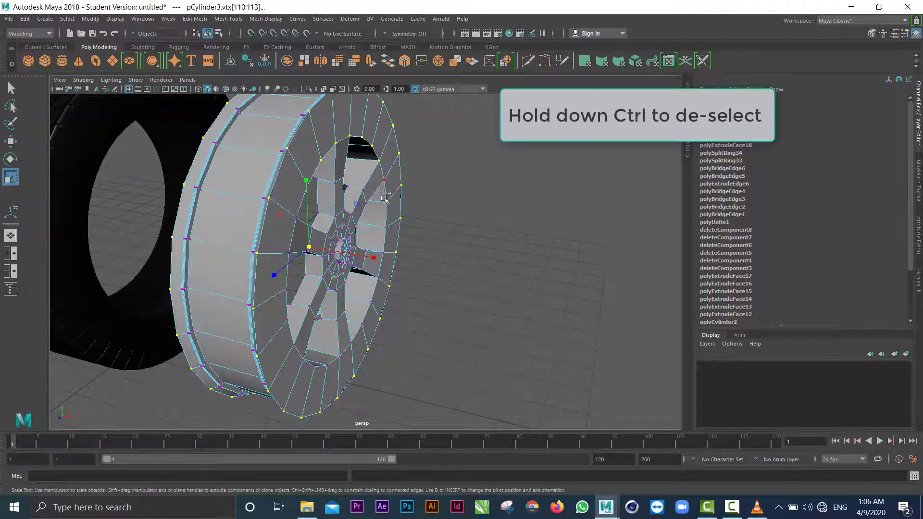
{"action": "left_click_drag", "start_coordinate": [313, 158], "coordinate": [385, 127]}
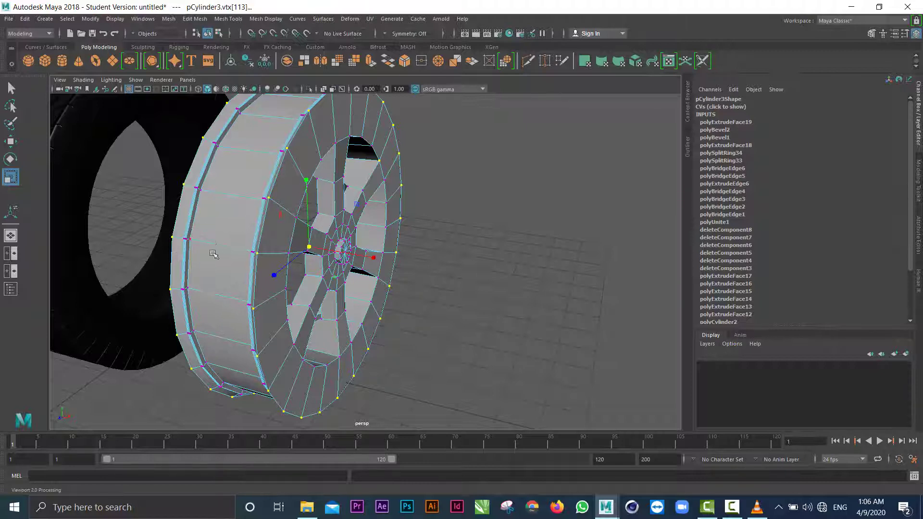
{"action": "left_click_drag", "start_coordinate": [310, 248], "coordinate": [305, 246]}
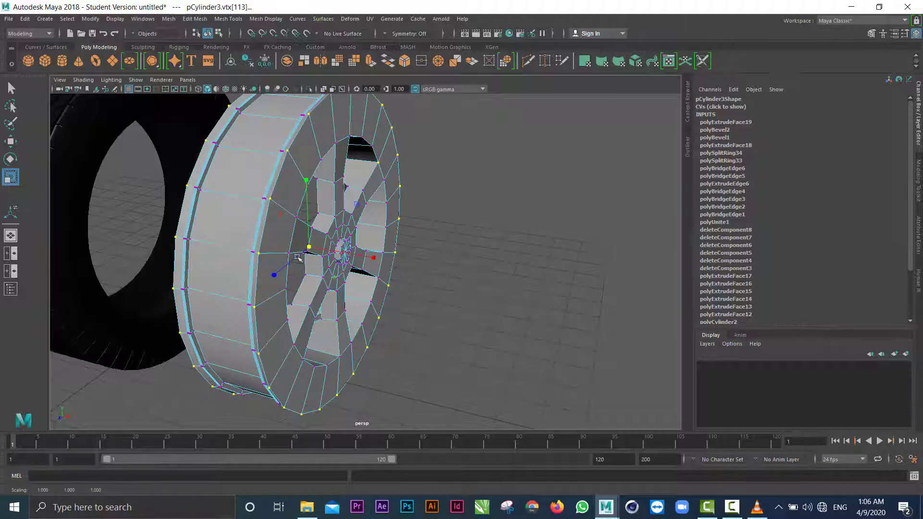
Spread the rim's two outer vertex rings slightly apart along X and fine-tune their uniform scale
{"action": "left_click_drag", "start_coordinate": [166, 385], "coordinate": [211, 373], "text": "alt"}
{"action": "right_click_drag", "start_coordinate": [293, 287], "coordinate": [233, 292], "text": "alt"}
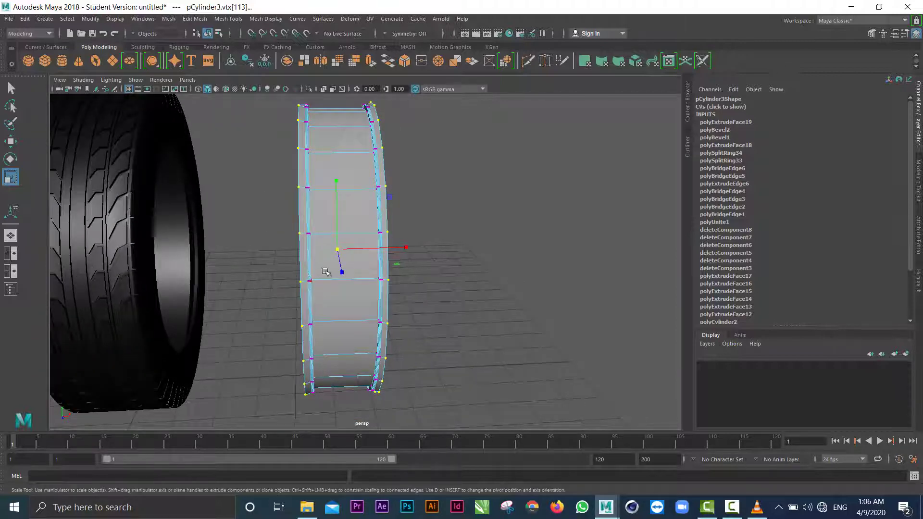
{"action": "left_click_drag", "start_coordinate": [337, 250], "coordinate": [337, 255]}
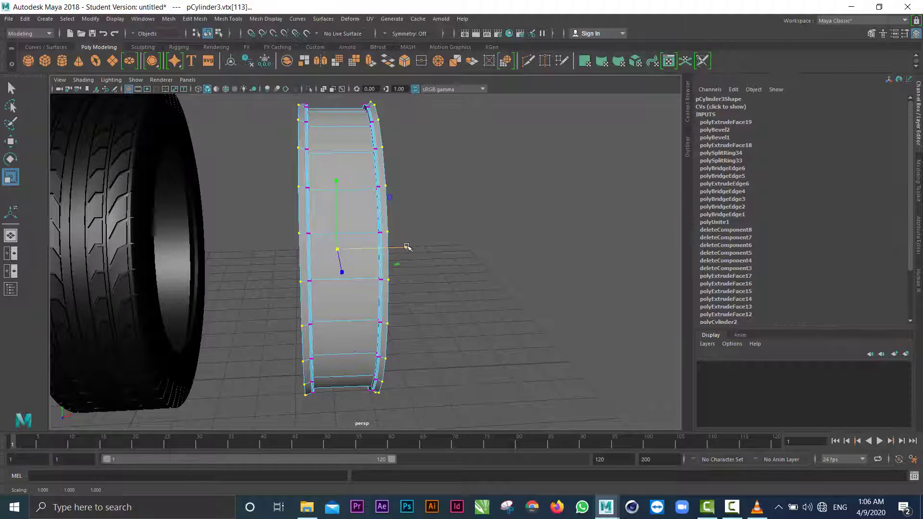
{"action": "left_click_drag", "start_coordinate": [408, 247], "coordinate": [408, 248]}
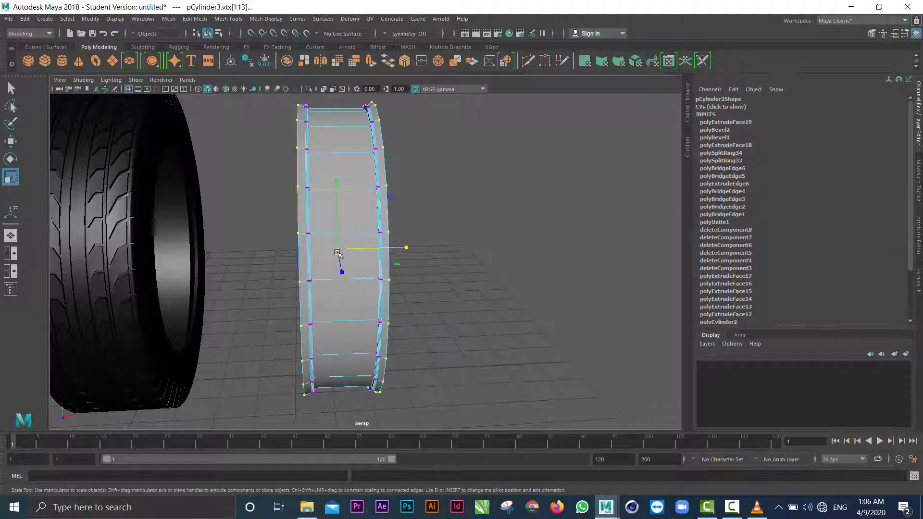
{"action": "left_click_drag", "start_coordinate": [338, 251], "coordinate": [336, 251]}
{"action": "mouse_move", "coordinate": [488, 255]}
{"action": "left_mouse_down", "text": "alt"}
{"action": "mouse_move", "coordinate": [472, 255]}
{"action": "mouse_move", "coordinate": [489, 257]}
{"action": "mouse_move", "coordinate": [486, 249]}
{"action": "left_mouse_up", "text": "alt"}
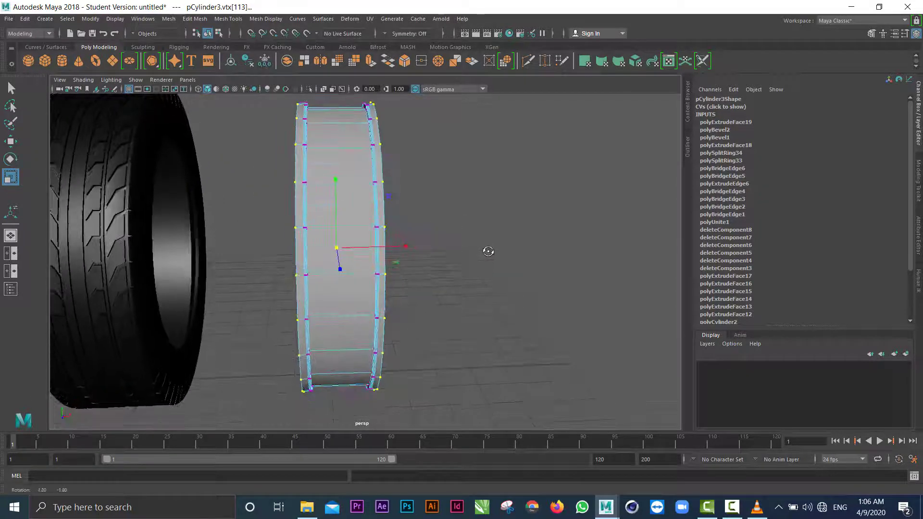
{"action": "left_click_drag", "start_coordinate": [338, 248], "coordinate": [340, 247]}
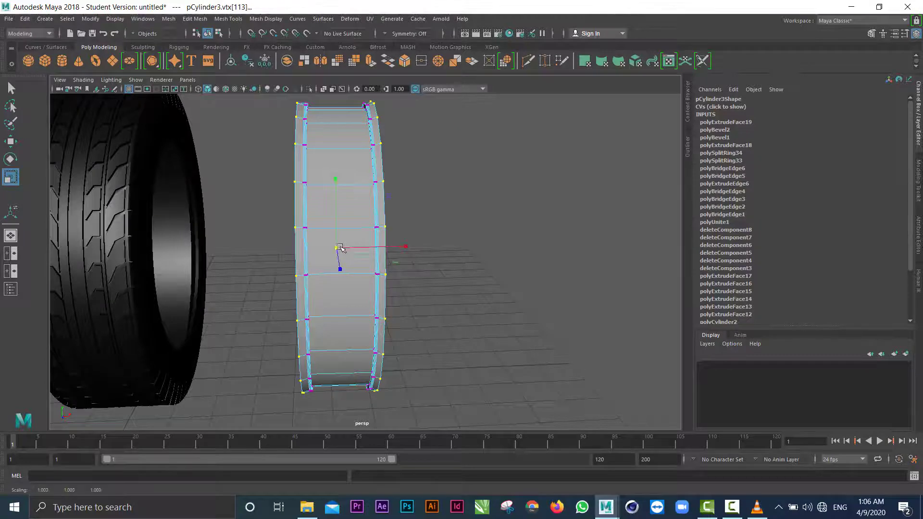
{"action": "mouse_move", "coordinate": [446, 228]}
{"action": "left_mouse_down", "text": "alt"}
{"action": "mouse_move", "coordinate": [447, 268]}
{"action": "mouse_move", "coordinate": [443, 234]}
{"action": "left_mouse_up", "text": "alt"}
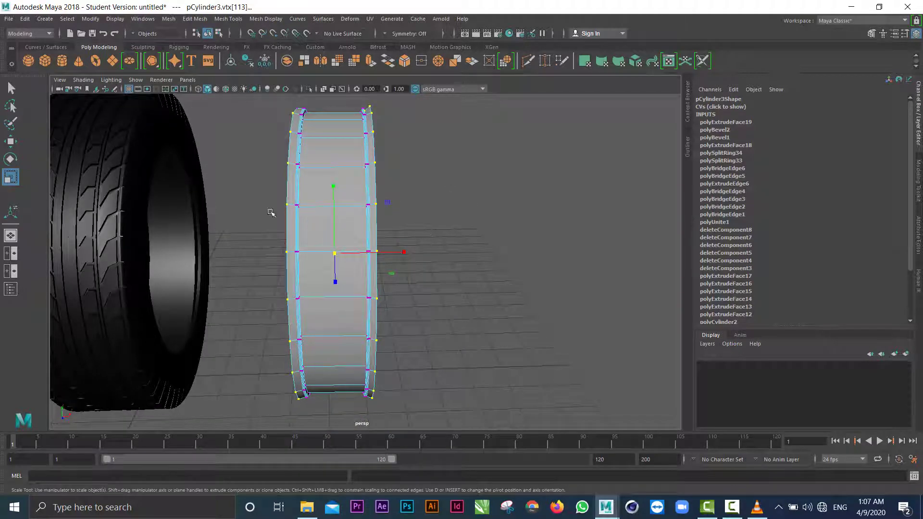
Leave vertex editing and select the whole rim in object mode
{"action": "left_click", "coordinate": [10, 88]}
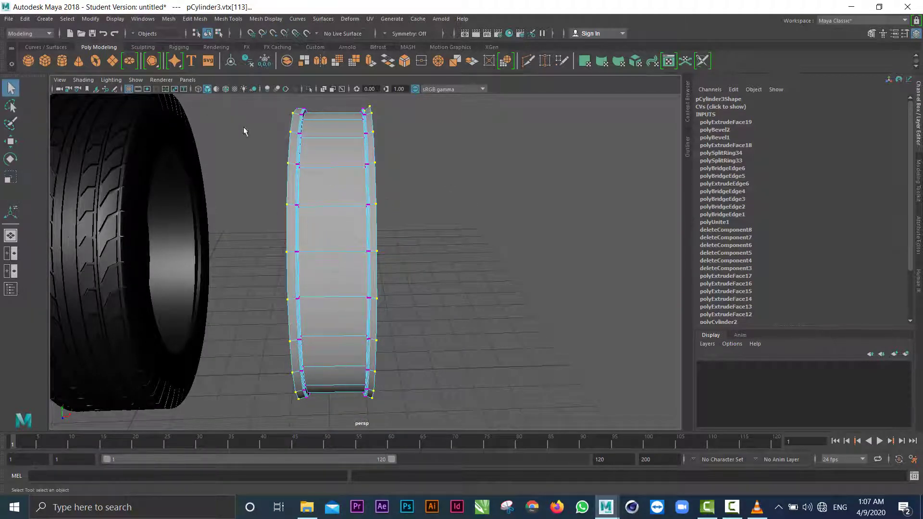
{"action": "left_click", "coordinate": [253, 162]}
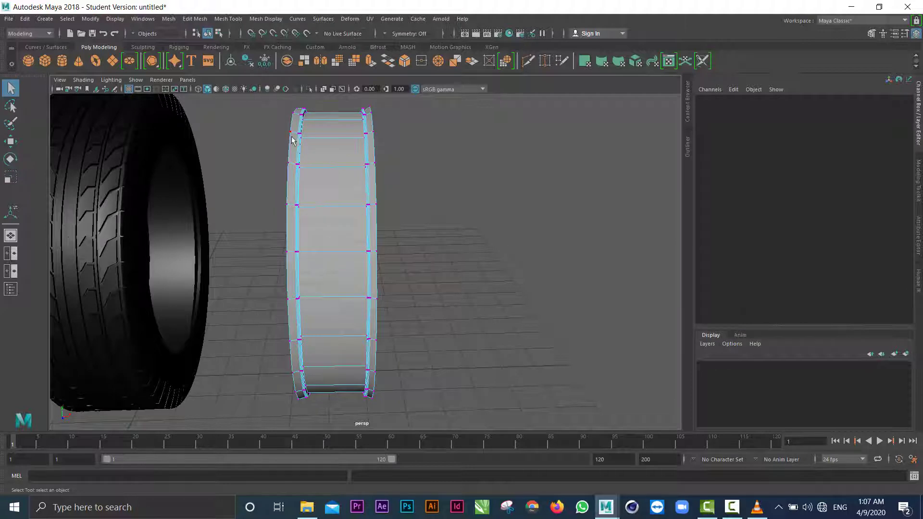
{"action": "right_click_drag", "start_coordinate": [338, 149], "coordinate": [384, 138]}
{"action": "left_click", "coordinate": [447, 182]}
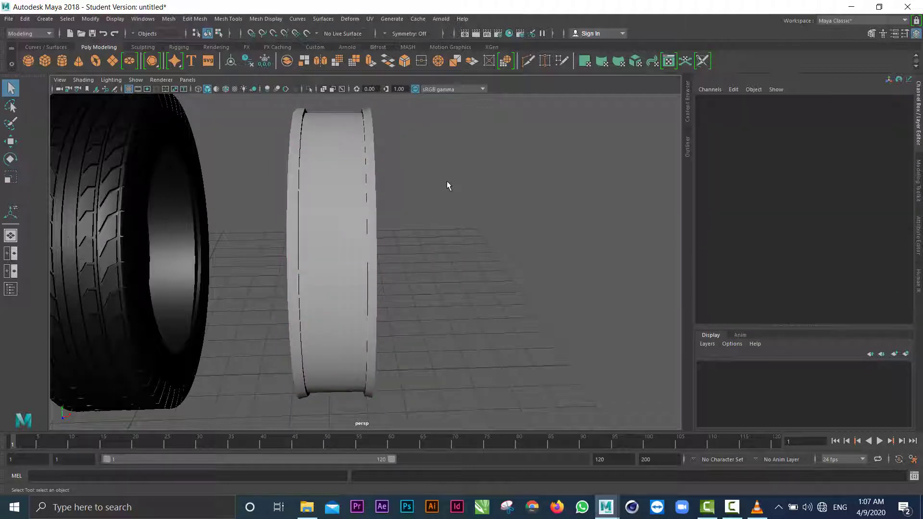
{"action": "left_click", "coordinate": [339, 191]}
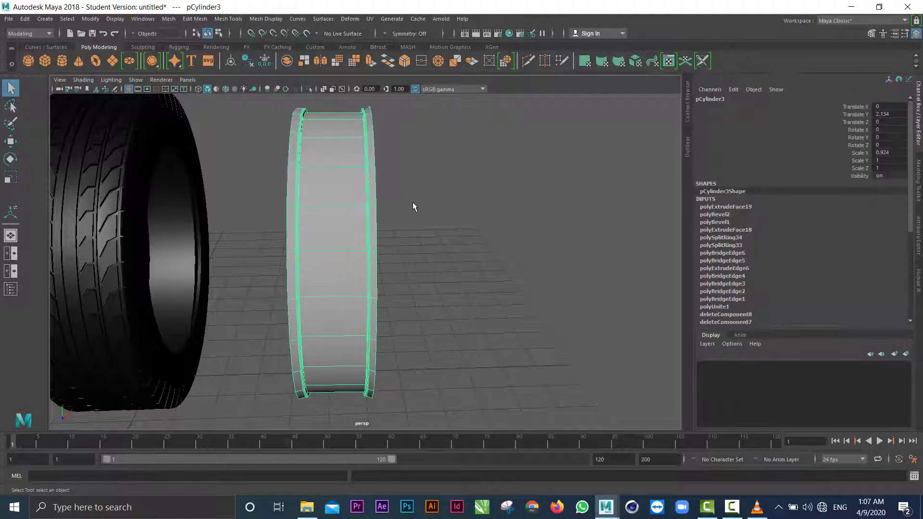
{"action": "mouse_move", "coordinate": [480, 200]}
{"action": "left_mouse_down", "text": "alt"}
{"action": "mouse_move", "coordinate": [437, 207]}
{"action": "mouse_move", "coordinate": [391, 188]}
{"action": "mouse_move", "coordinate": [384, 207]}
{"action": "mouse_move", "coordinate": [388, 218]}
{"action": "mouse_move", "coordinate": [448, 224]}
{"action": "mouse_move", "coordinate": [434, 192]}
{"action": "mouse_move", "coordinate": [417, 180]}
{"action": "mouse_move", "coordinate": [493, 188]}
{"action": "left_mouse_up", "text": "alt"}
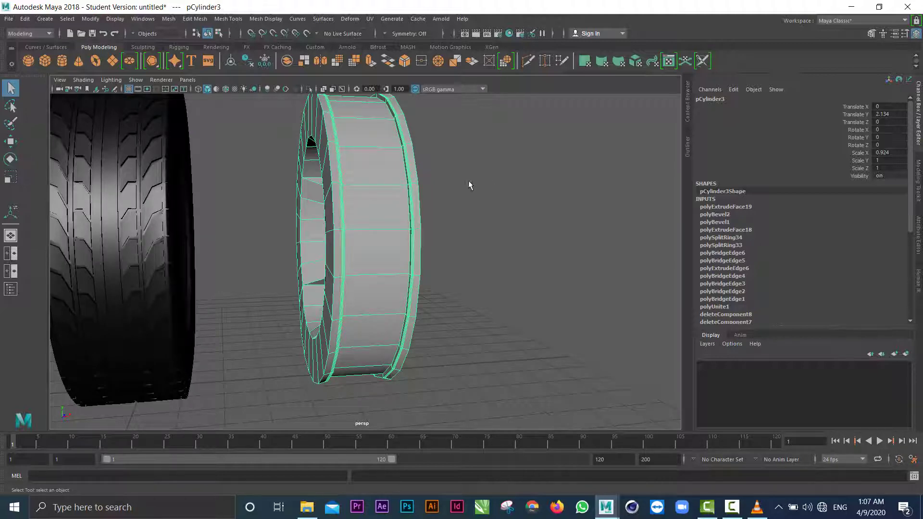
{"action": "left_click_drag", "start_coordinate": [475, 189], "coordinate": [432, 210], "text": "alt"}
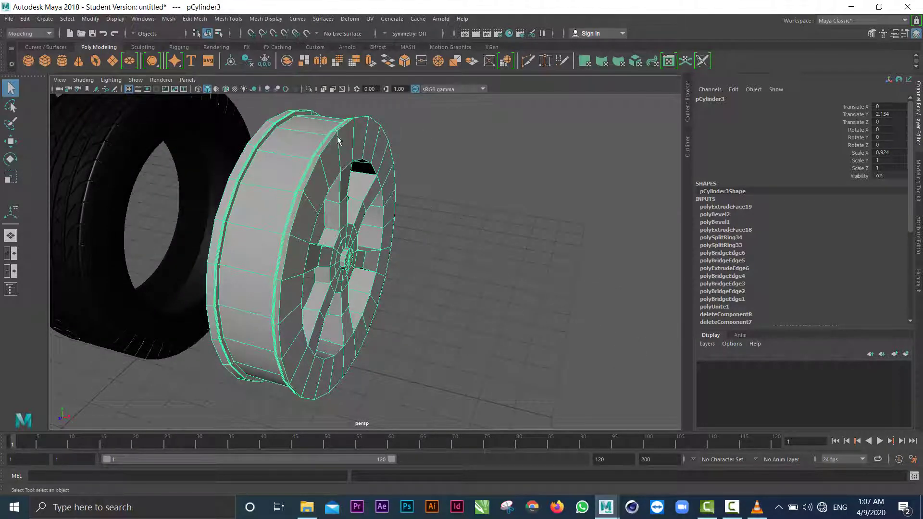
Try a new Blinn material on the rim and open its material attributes
{"action": "left_click", "coordinate": [221, 48]}
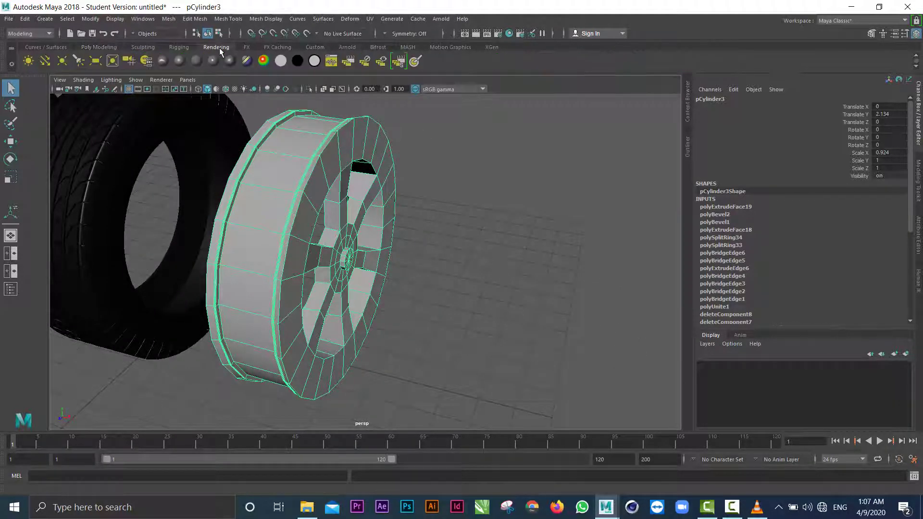
{"action": "left_click", "coordinate": [179, 61]}
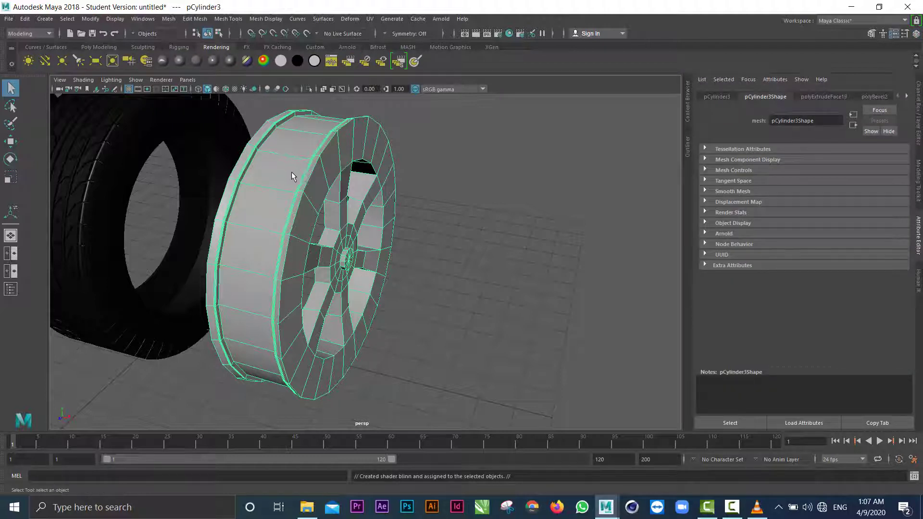
{"action": "left_click", "coordinate": [907, 97]}
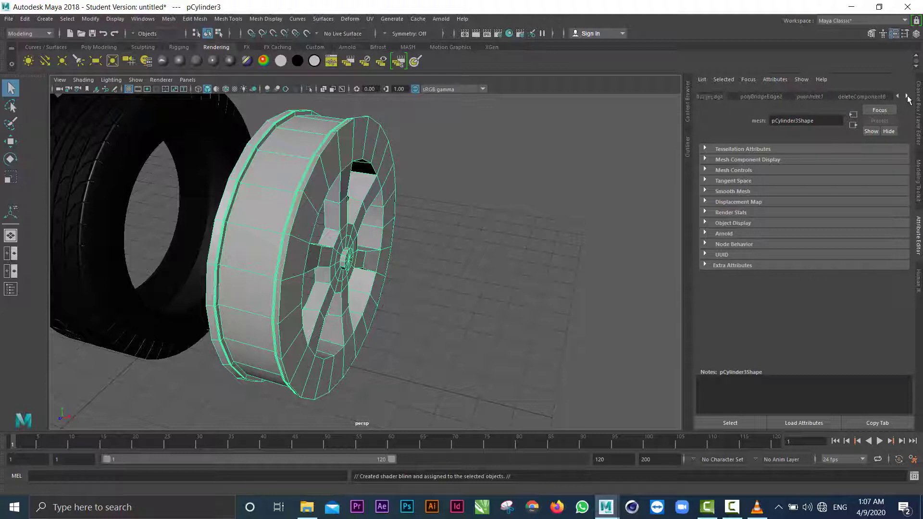
{"action": "left_click", "coordinate": [907, 98]}
{"action": "left_click", "coordinate": [908, 97]}
{"action": "left_click", "coordinate": [907, 97]}
{"action": "left_click", "coordinate": [907, 98]}
{"action": "left_click", "coordinate": [907, 97]}
{"action": "left_click", "coordinate": [878, 98]}
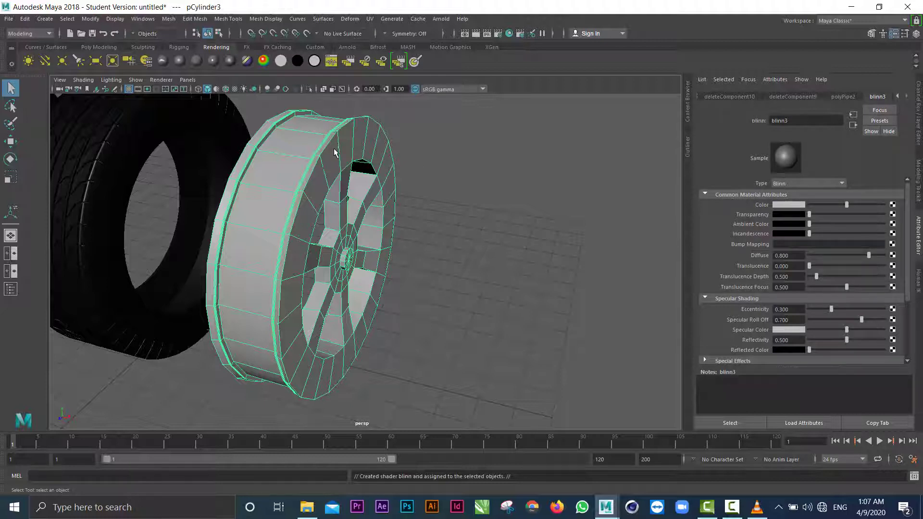
Assign a new Anisotropic material to the rim and set its color to near-white with saturation 0.039 and value 0.820
{"action": "left_click", "coordinate": [163, 61]}
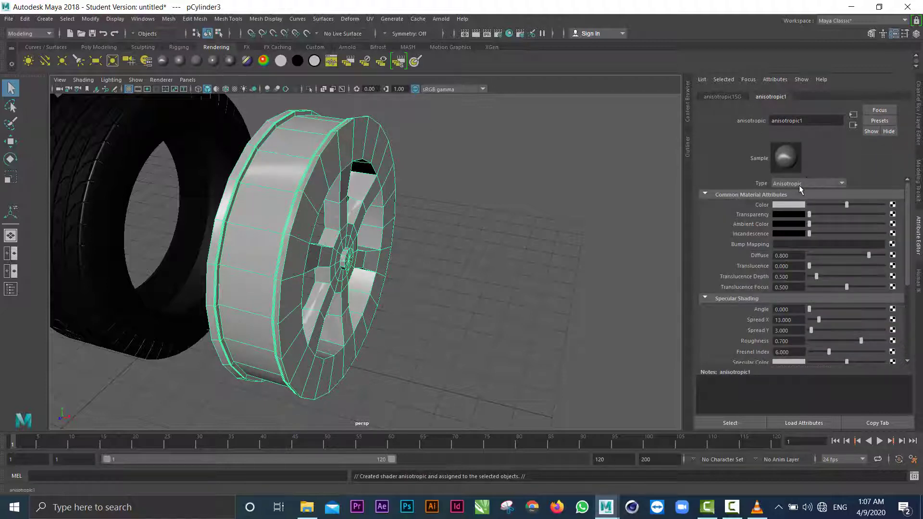
{"action": "left_click", "coordinate": [795, 205]}
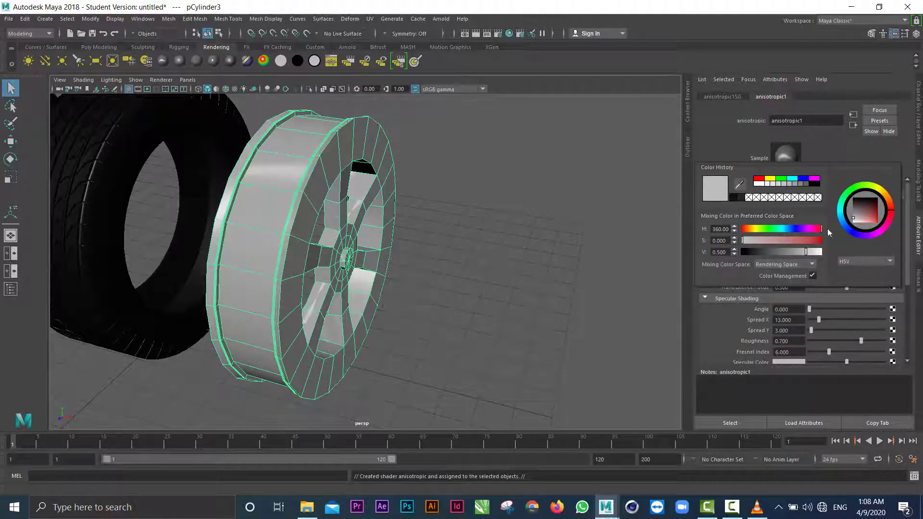
{"action": "left_click_drag", "start_coordinate": [854, 220], "coordinate": [854, 220]}
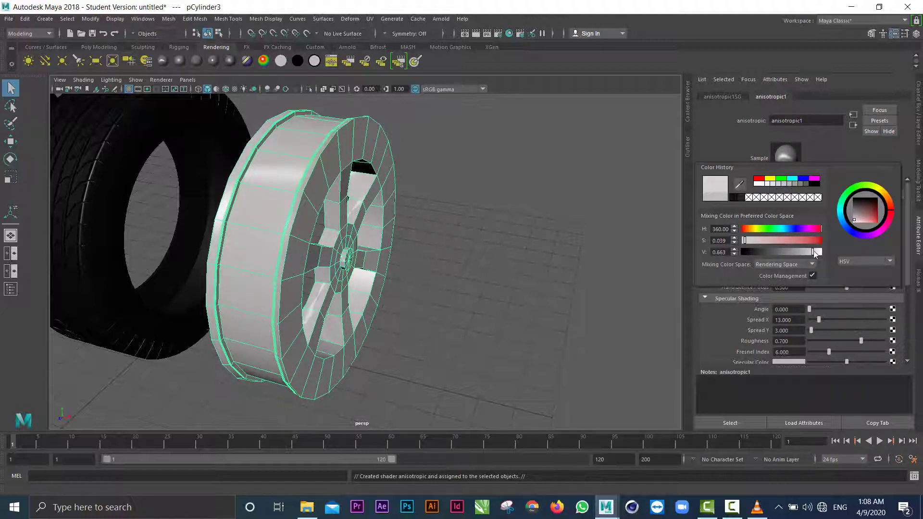
{"action": "left_click_drag", "start_coordinate": [811, 253], "coordinate": [810, 253]}
{"action": "left_click_drag", "start_coordinate": [811, 254], "coordinate": [814, 253]}
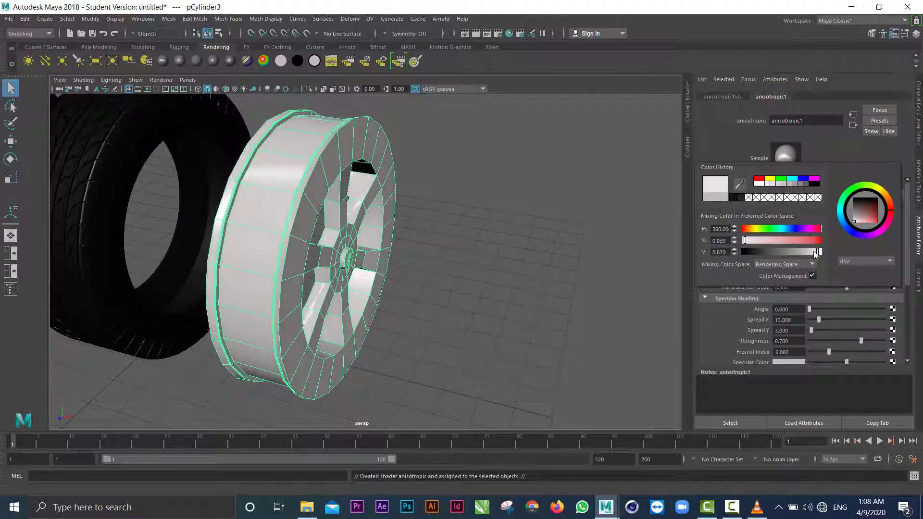
Set the anisotropic material's roughness to 0.852 and brighten its specular color to near-white
{"action": "left_click", "coordinate": [746, 242]}
{"action": "left_click", "coordinate": [836, 154]}
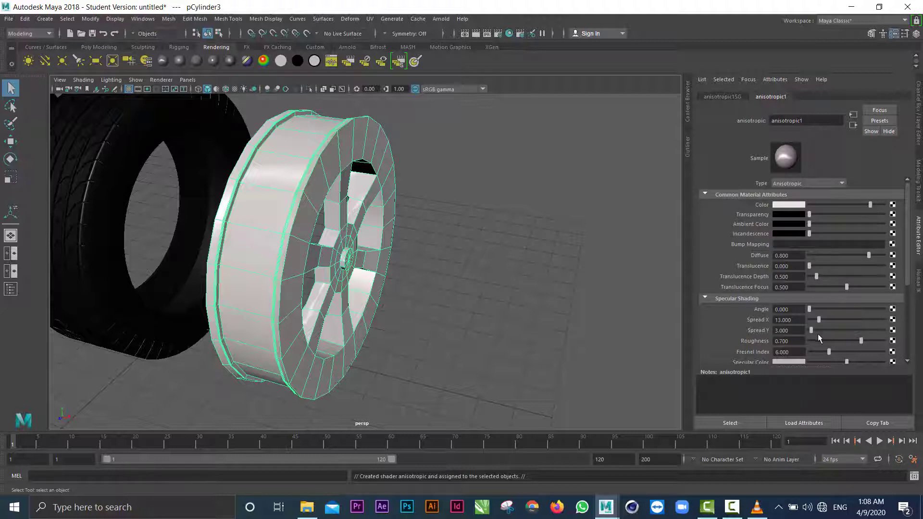
{"action": "left_click_drag", "start_coordinate": [861, 343], "coordinate": [873, 346]}
{"action": "left_click_drag", "start_coordinate": [908, 278], "coordinate": [908, 335]}
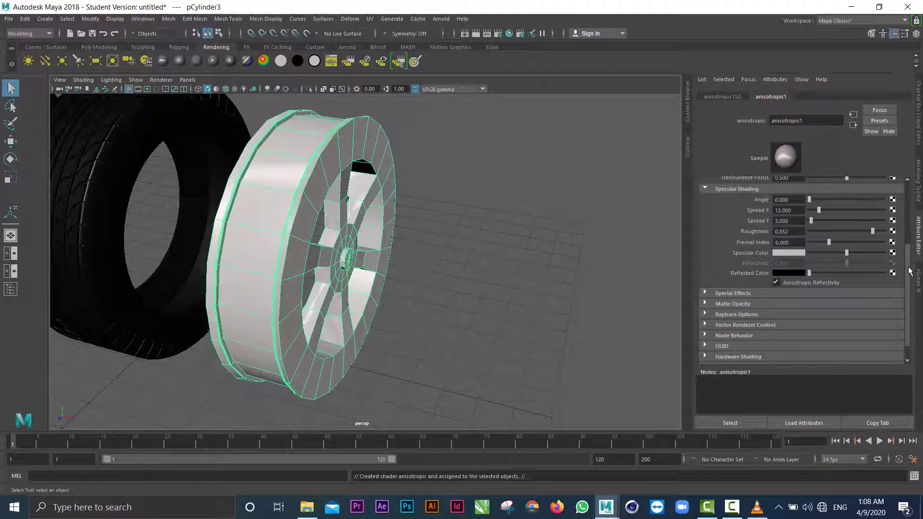
{"action": "scroll", "coordinate": [853, 301], "scroll_direction": "up", "scroll_amount": 3}
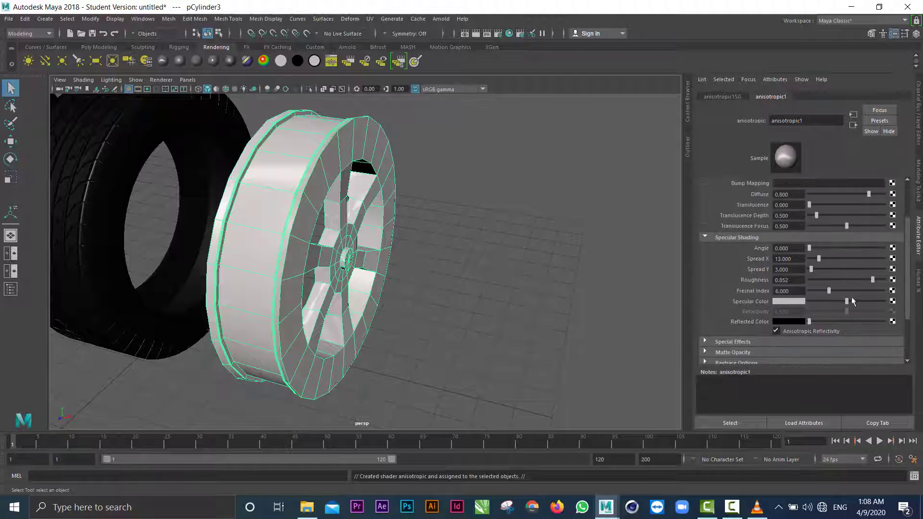
{"action": "left_click_drag", "start_coordinate": [854, 304], "coordinate": [857, 305]}
Render the perspective view with Maya Software to check the rim's material, and close the render
{"action": "left_click", "coordinate": [464, 33]}
{"action": "left_click", "coordinate": [126, 46]}
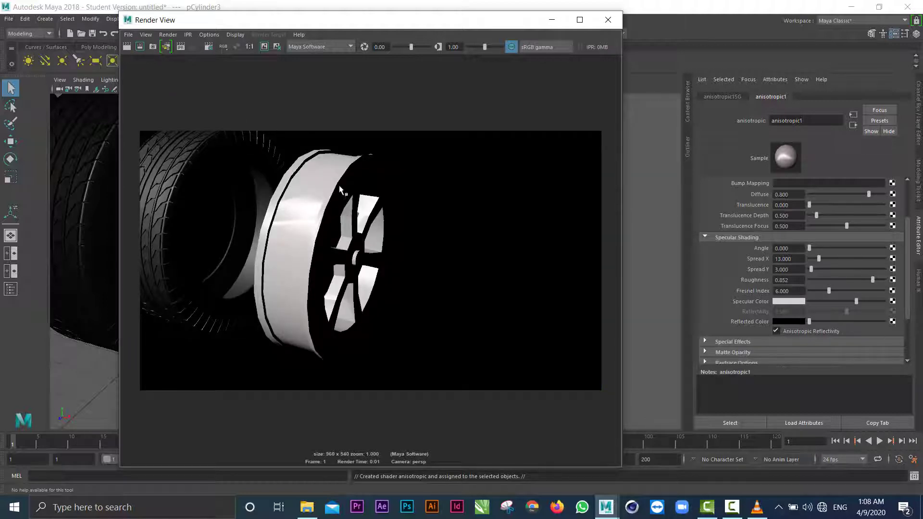
{"action": "left_click", "coordinate": [608, 20]}
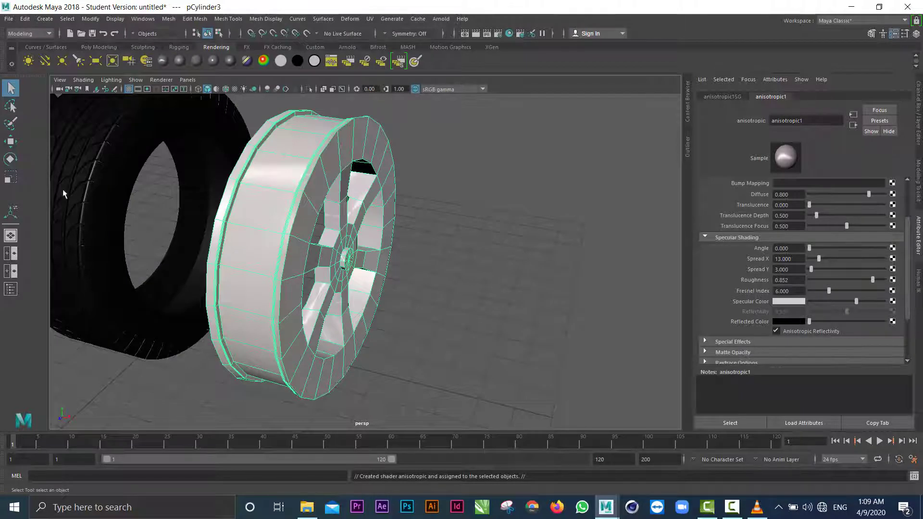
Duplicate the rim and move the copy along X into the chevron-tread tyre, by about -7.8 units
{"action": "key", "text": "w"}
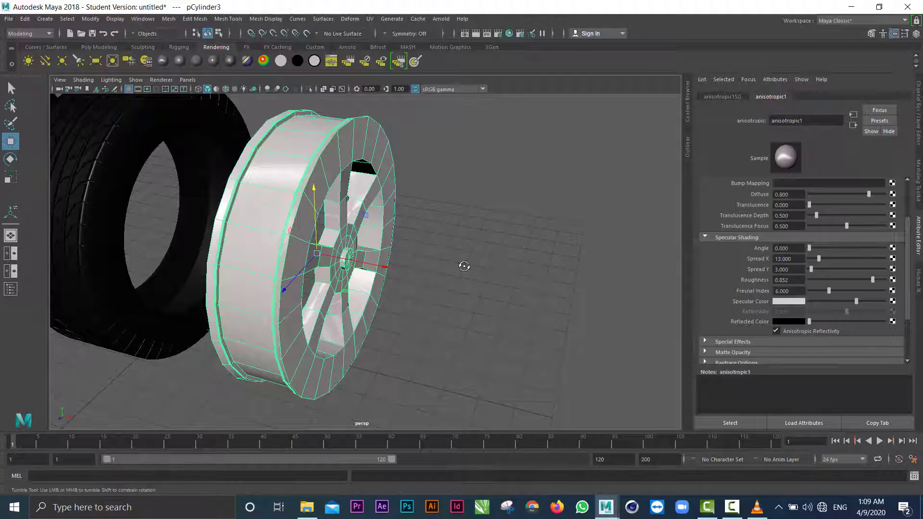
{"action": "left_click_drag", "start_coordinate": [466, 264], "coordinate": [243, 275], "text": "alt"}
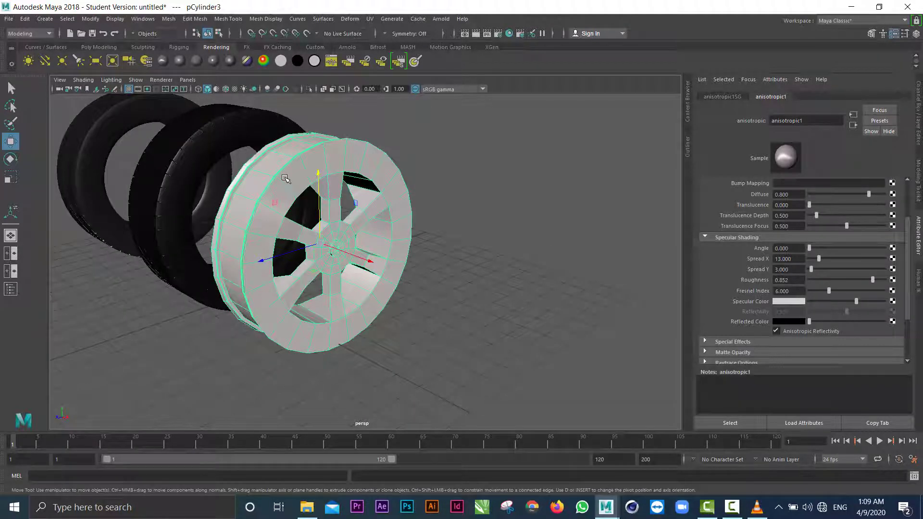
{"action": "key", "text": "ctrl+d"}
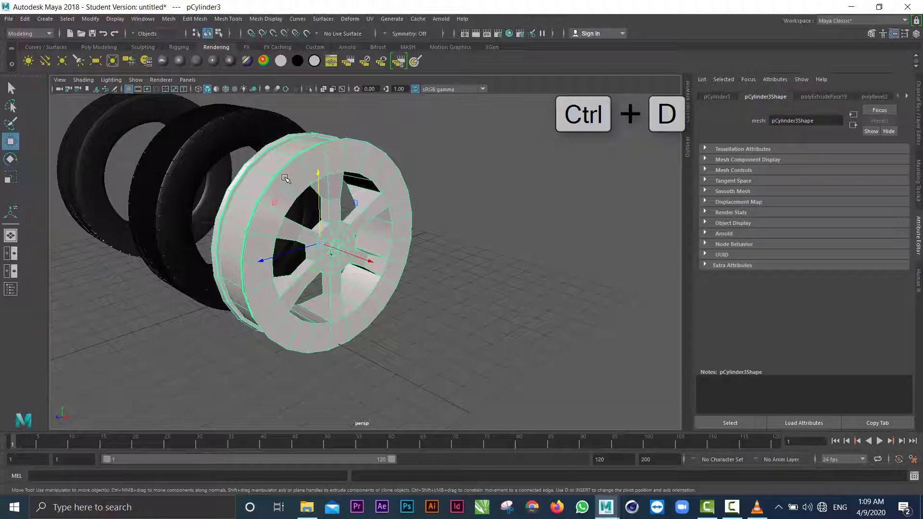
{"action": "left_click", "coordinate": [364, 259]}
{"action": "left_click_drag", "start_coordinate": [364, 260], "coordinate": [159, 212]}
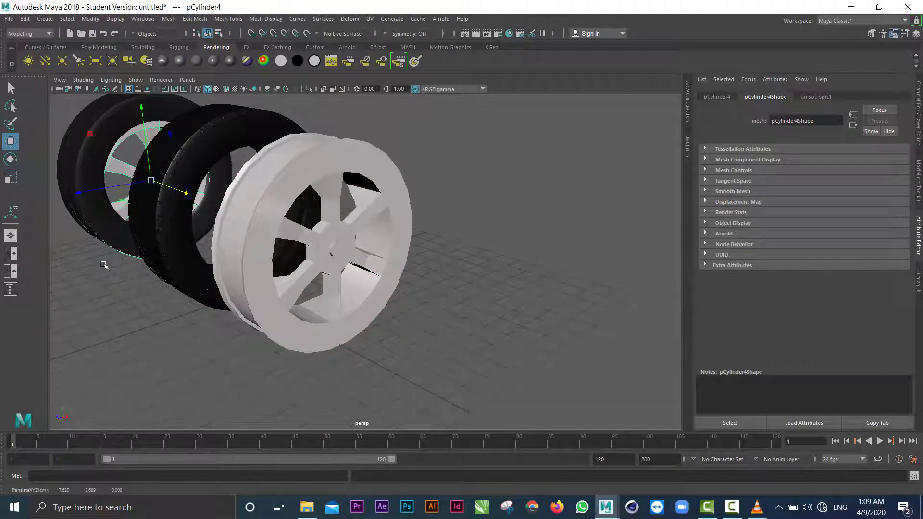
Reposition the rim copy inside the chevron-tread tyre, raising it to the centre of the tyre opening
{"action": "left_click_drag", "start_coordinate": [103, 264], "coordinate": [161, 284], "text": "alt"}
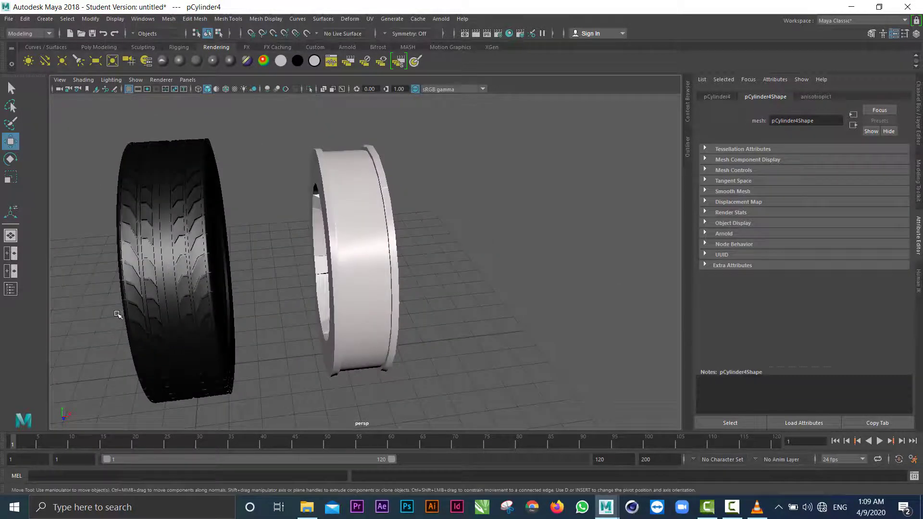
{"action": "middle_click_drag", "start_coordinate": [105, 310], "coordinate": [251, 288], "text": "alt"}
{"action": "left_click_drag", "start_coordinate": [251, 288], "coordinate": [268, 263], "text": "alt"}
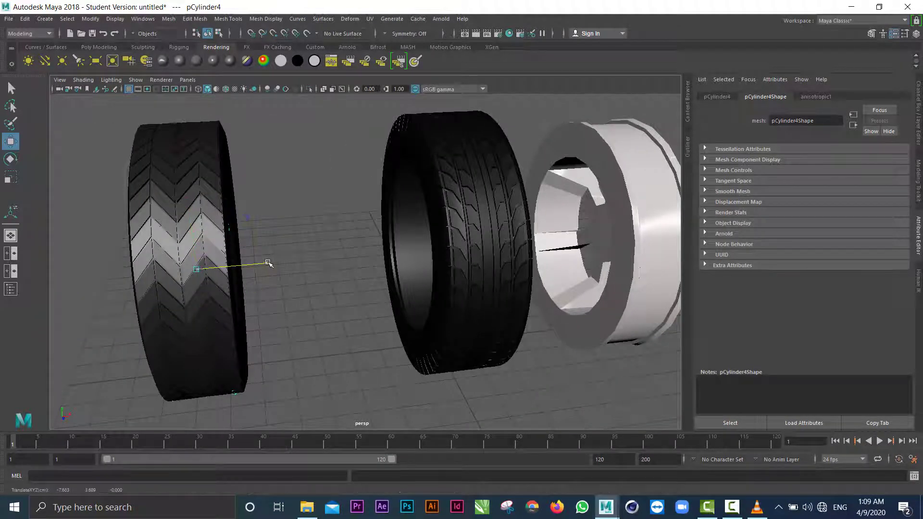
{"action": "left_click_drag", "start_coordinate": [195, 244], "coordinate": [192, 234]}
{"action": "left_click_drag", "start_coordinate": [296, 264], "coordinate": [421, 235], "text": "alt"}
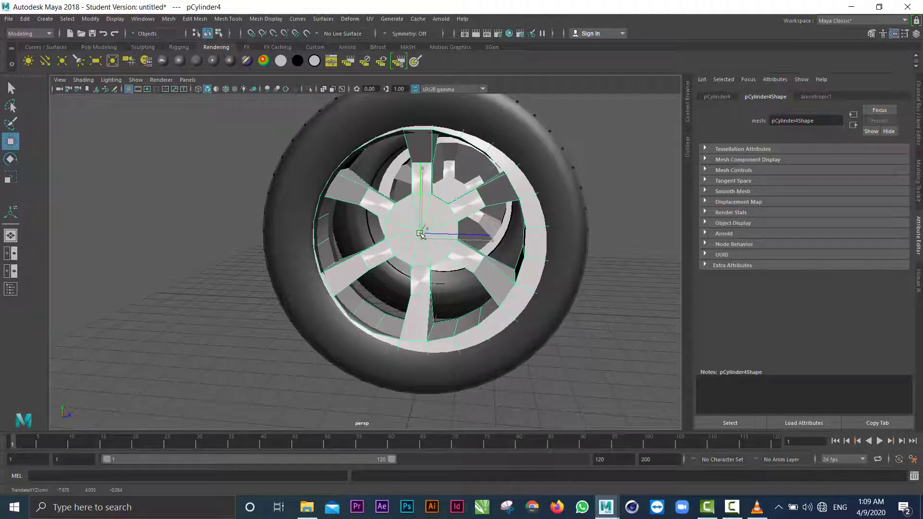
{"action": "left_click_drag", "start_coordinate": [573, 320], "coordinate": [467, 331], "text": "alt"}
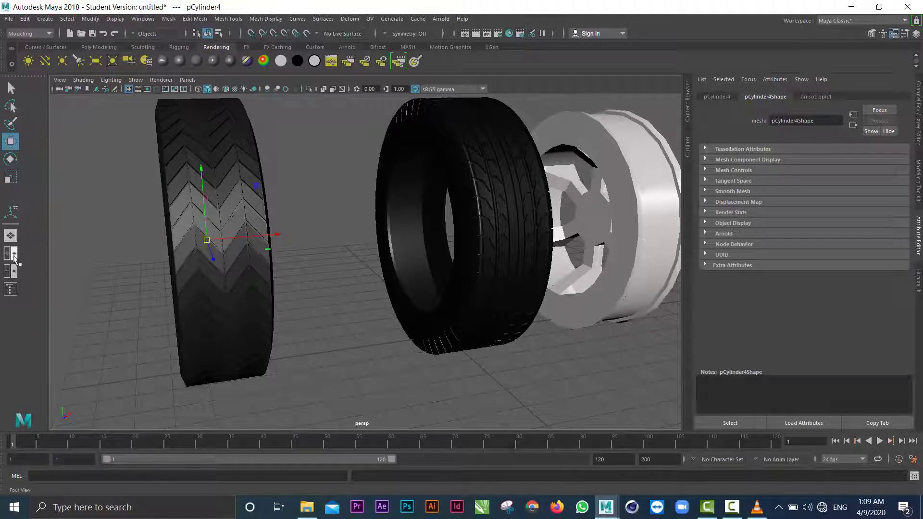
In the four-view layout, slide the rim copy out of the tyre along X, rotate it about 0.5 degrees around Y, and slide it back in
{"action": "left_click", "coordinate": [14, 259]}
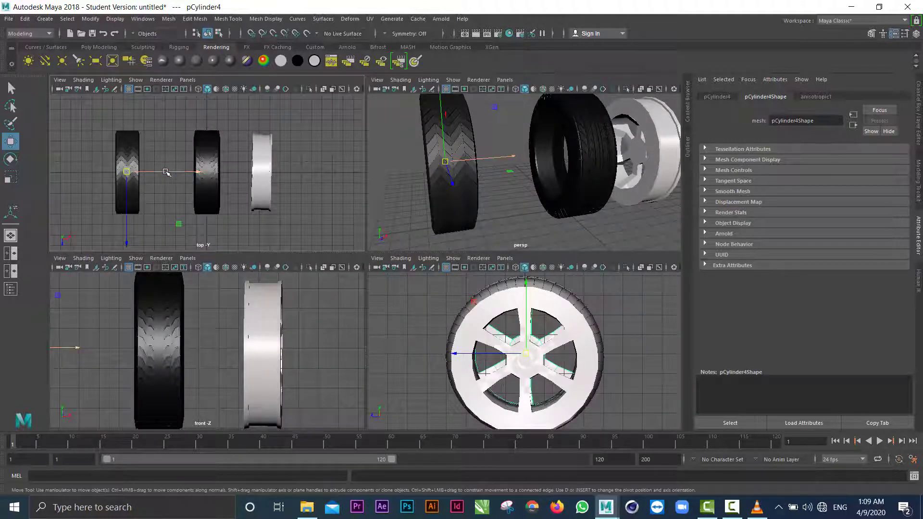
{"action": "left_click_drag", "start_coordinate": [165, 172], "coordinate": [196, 173]}
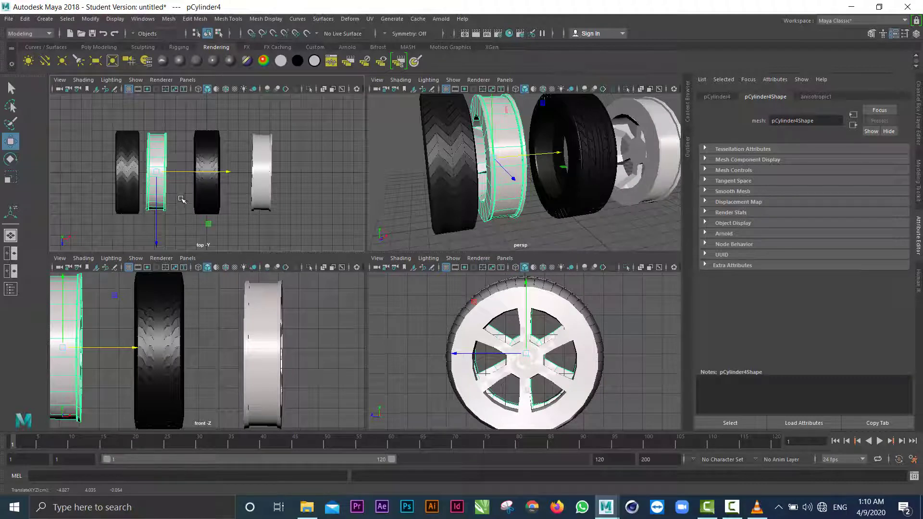
{"action": "left_click", "coordinate": [11, 160]}
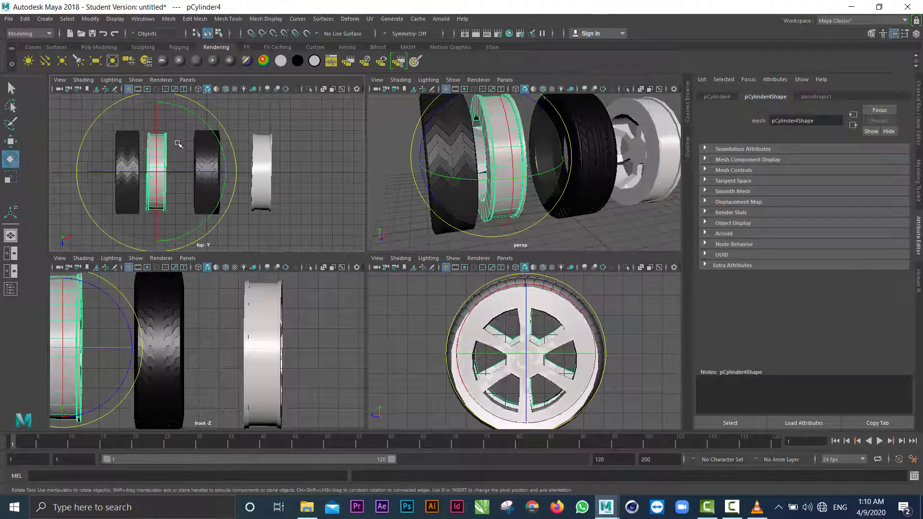
{"action": "left_click_drag", "start_coordinate": [180, 109], "coordinate": [179, 108]}
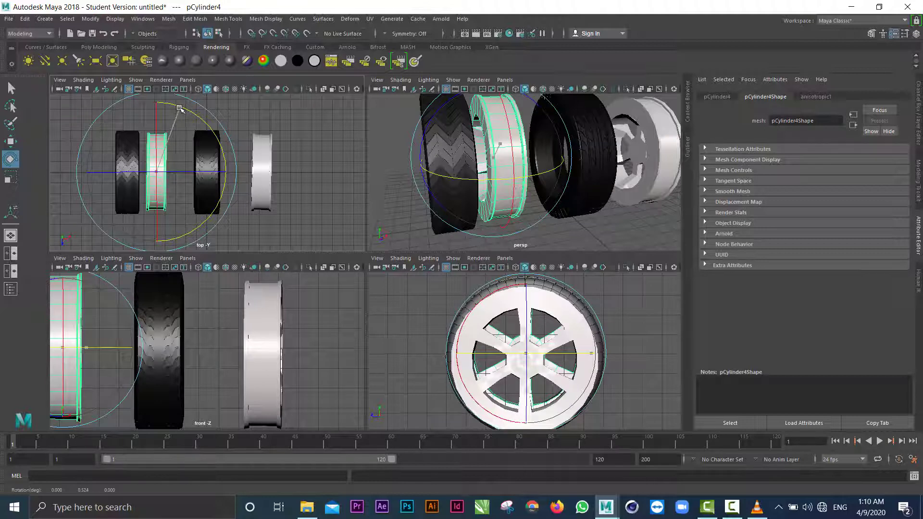
{"action": "key", "text": "w"}
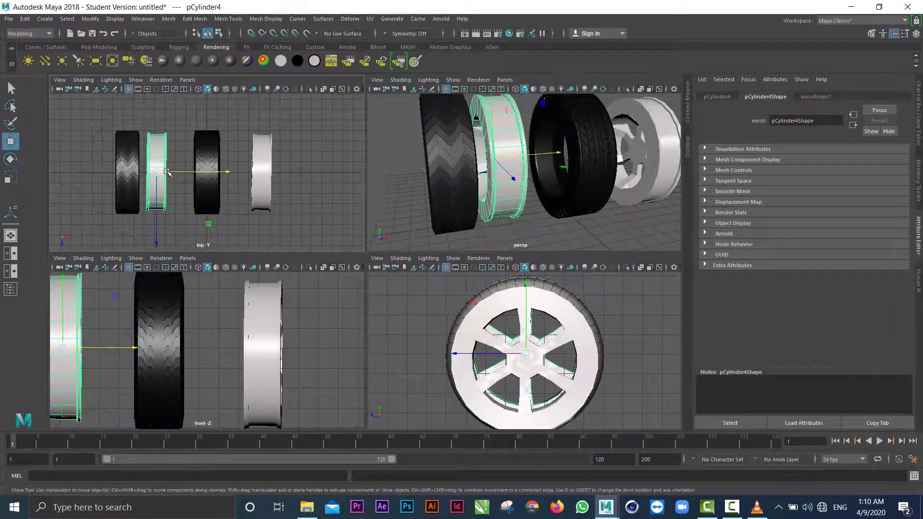
{"action": "left_click_drag", "start_coordinate": [183, 174], "coordinate": [153, 173]}
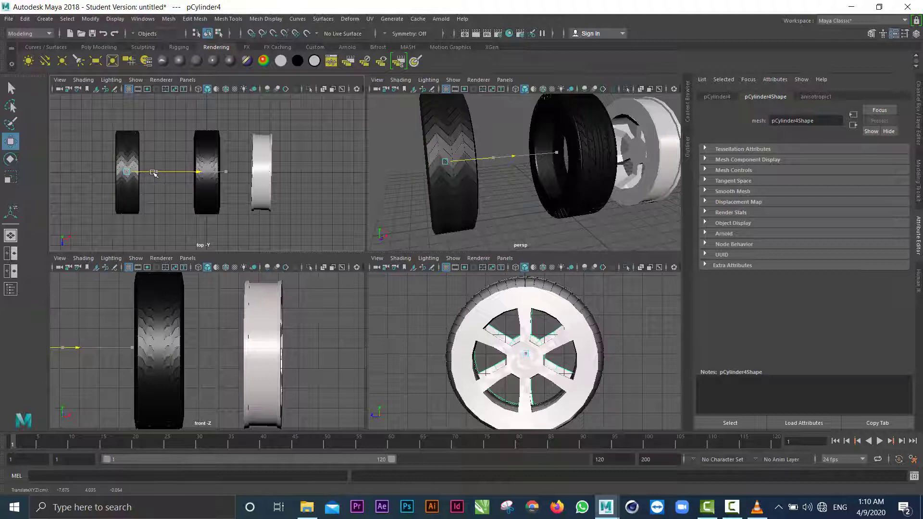
Reselect the rim copy, nudge it into the exact centre of the chevron-tread tyre, and deselect it
{"action": "left_click", "coordinate": [449, 169]}
{"action": "left_click", "coordinate": [535, 306]}
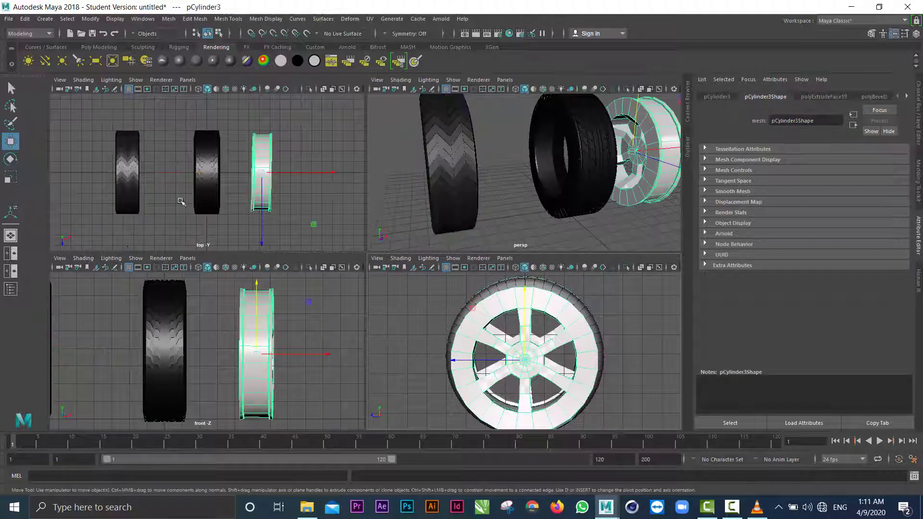
{"action": "left_click", "coordinate": [503, 332]}
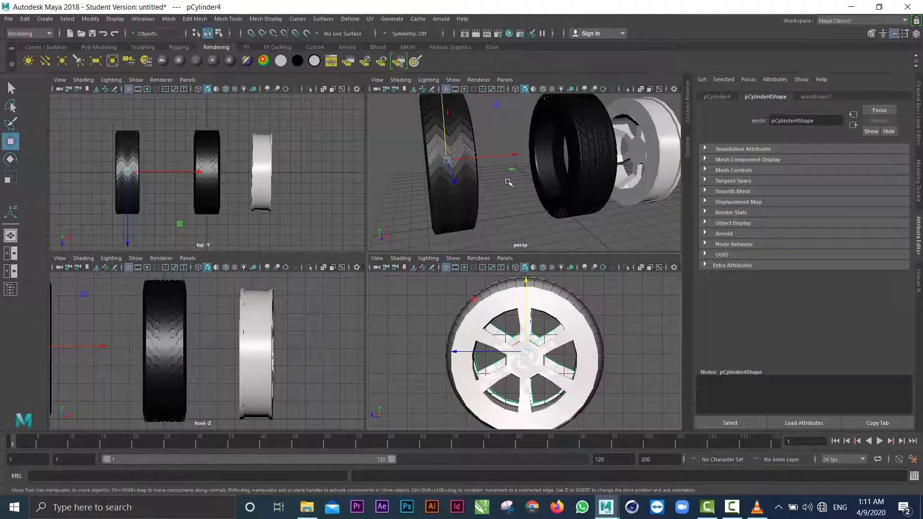
{"action": "left_click_drag", "start_coordinate": [508, 182], "coordinate": [584, 172], "text": "alt"}
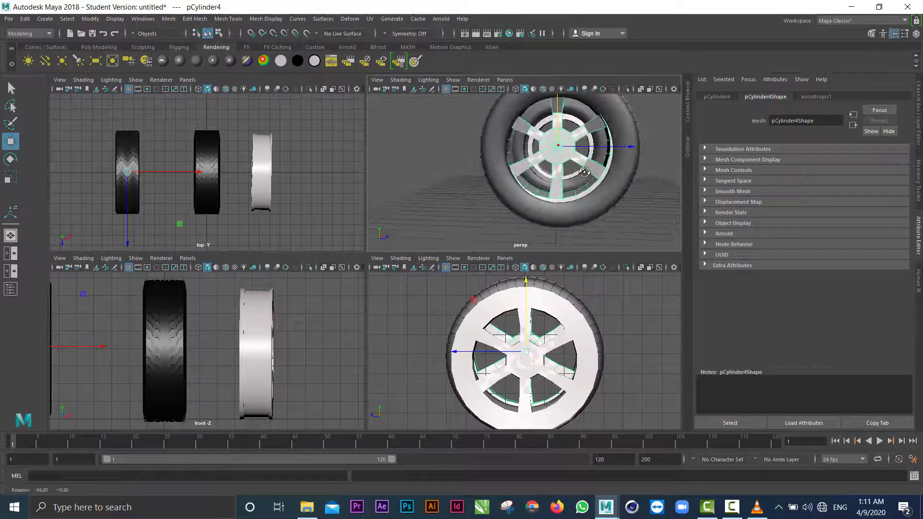
{"action": "left_click", "coordinate": [556, 144]}
{"action": "left_click_drag", "start_coordinate": [556, 144], "coordinate": [559, 145]}
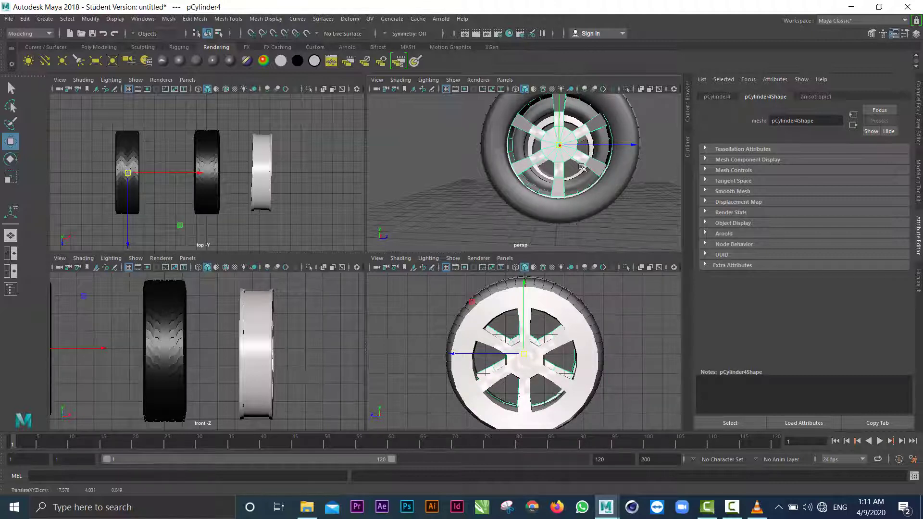
{"action": "left_click_drag", "start_coordinate": [626, 181], "coordinate": [468, 200], "text": "alt"}
{"action": "left_click", "coordinate": [454, 219]}
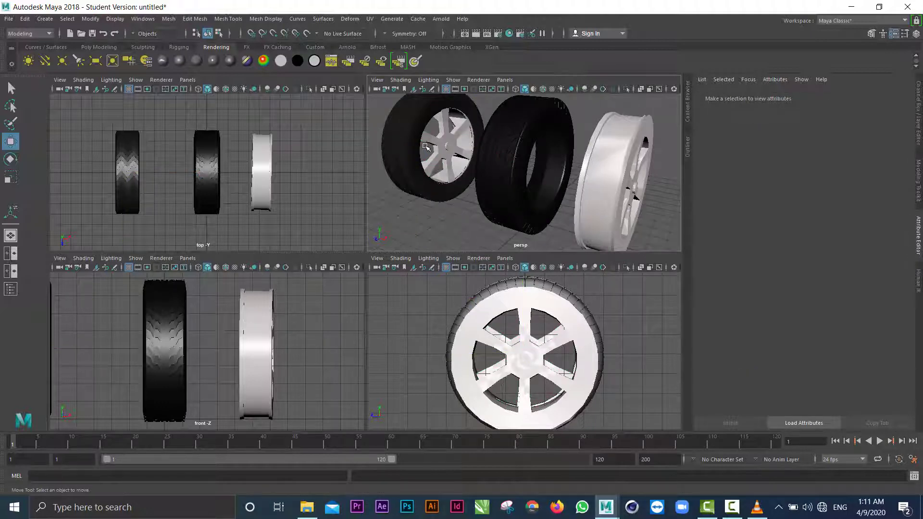
In the full perspective view, move the middle tyre and the original rim together along X, farther from the chevron-tread wheel
{"action": "key", "text": "space"}
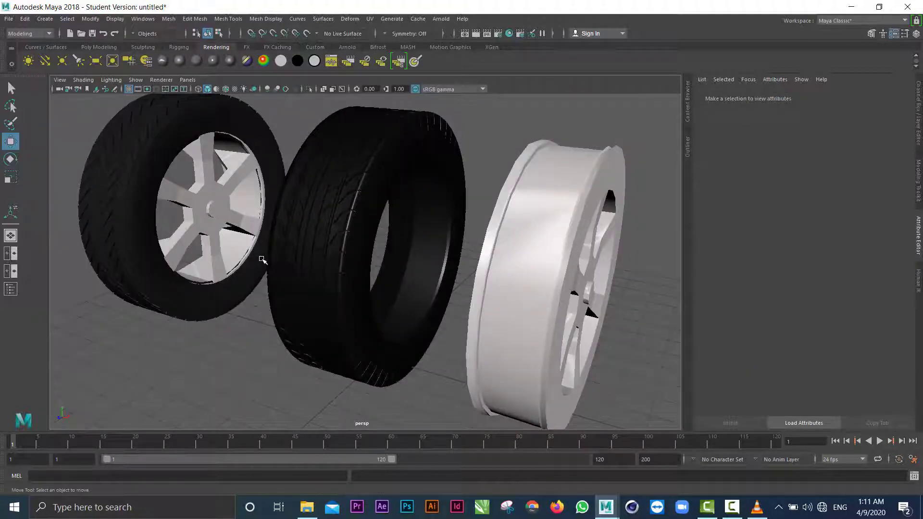
{"action": "left_click", "coordinate": [299, 276]}
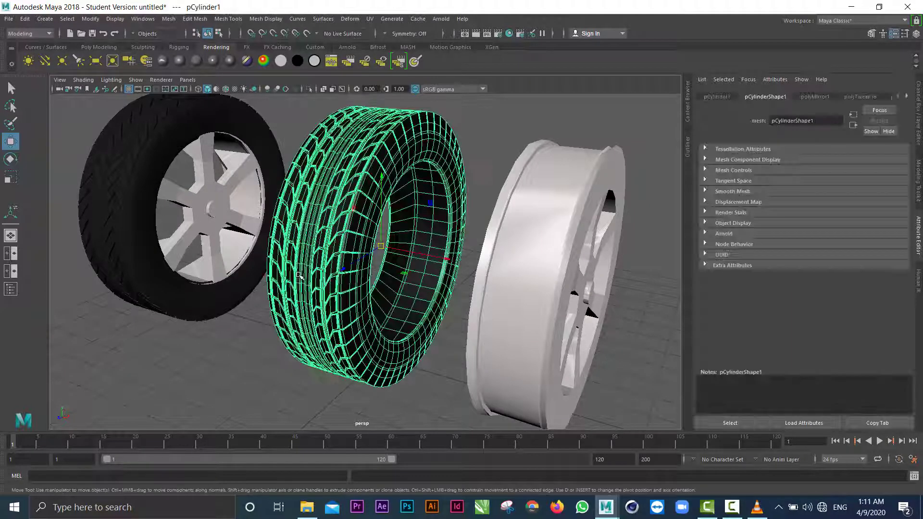
{"action": "left_click", "coordinate": [518, 299], "text": "shift"}
{"action": "left_click_drag", "start_coordinate": [587, 294], "coordinate": [544, 304]}
{"action": "left_click", "coordinate": [286, 315]}
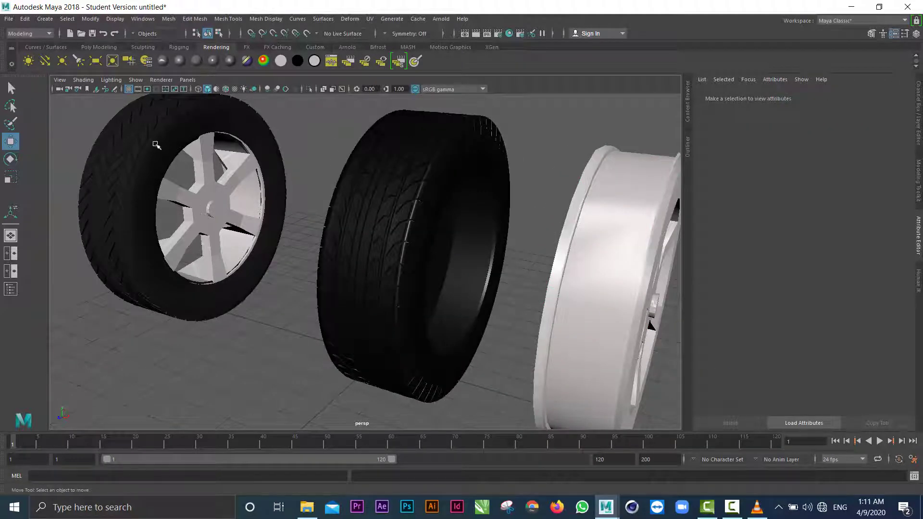
Combine the rim copy and the chevron-tread tyre into a single mesh
{"action": "key", "text": "e"}
{"action": "left_click", "coordinate": [196, 207]}
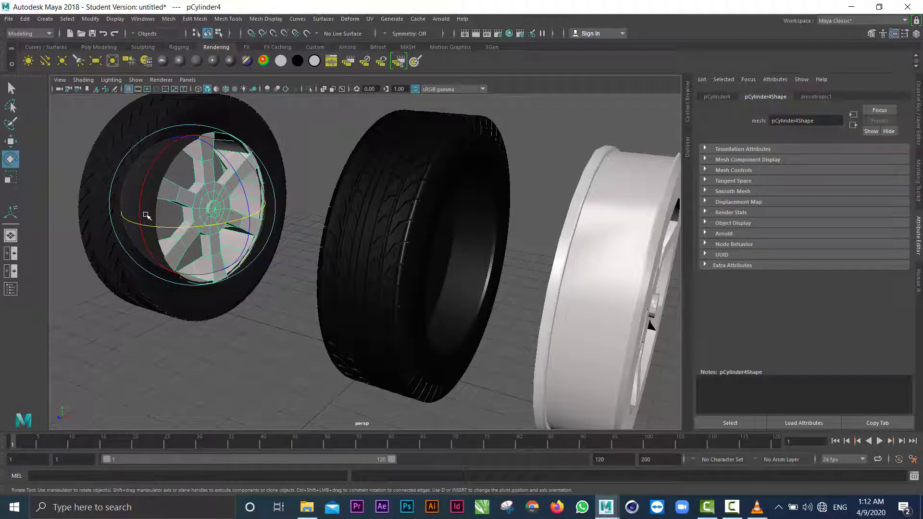
{"action": "left_click_drag", "start_coordinate": [173, 197], "coordinate": [119, 142]}
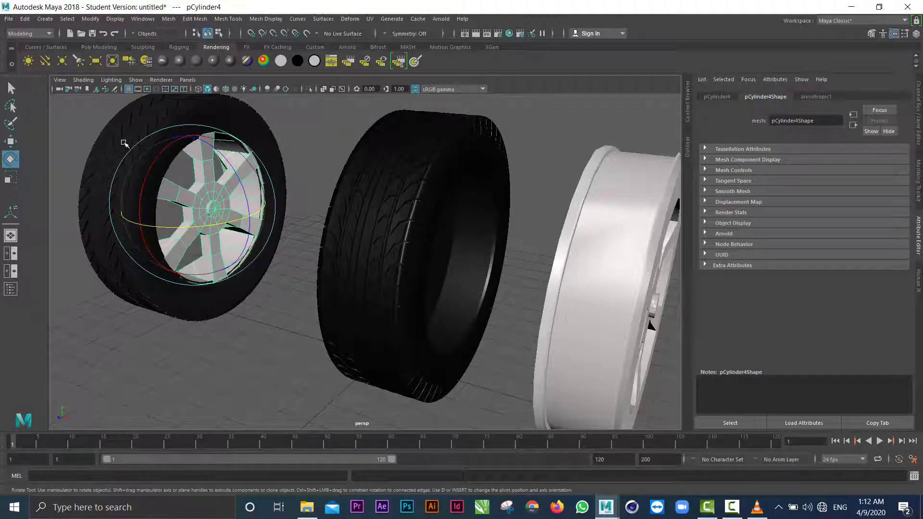
{"action": "left_click", "coordinate": [124, 143]}
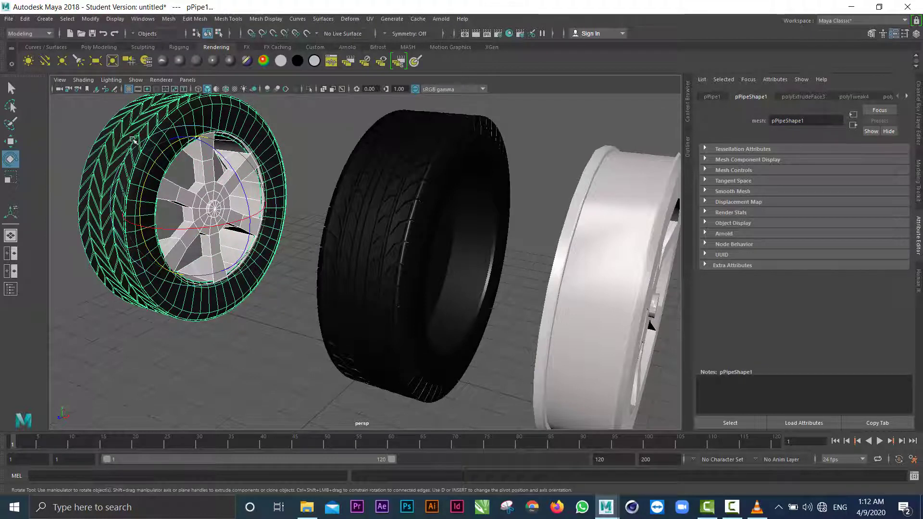
{"action": "left_click", "coordinate": [168, 19]}
{"action": "left_click", "coordinate": [187, 53]}
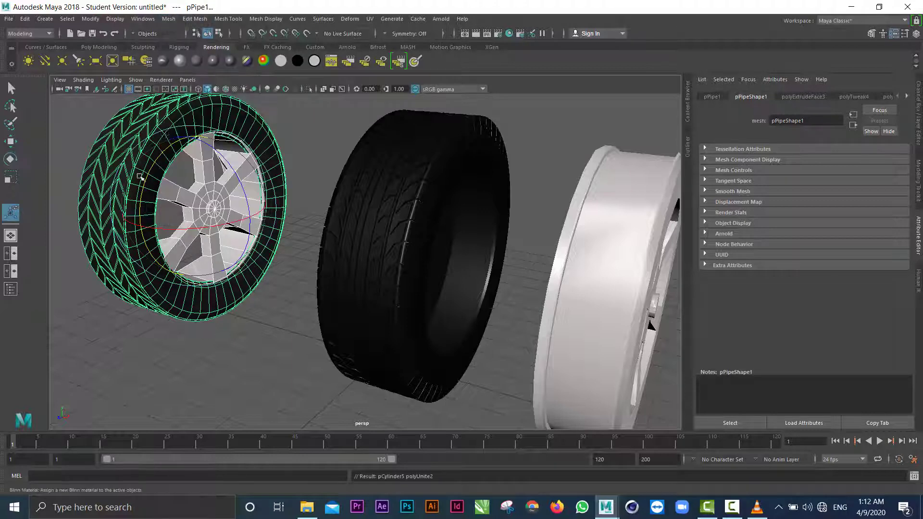
{"action": "left_click", "coordinate": [96, 293]}
Rotate the combined wheel around its X axis, deselect it, and inspect it from another angle
{"action": "left_click", "coordinate": [116, 223]}
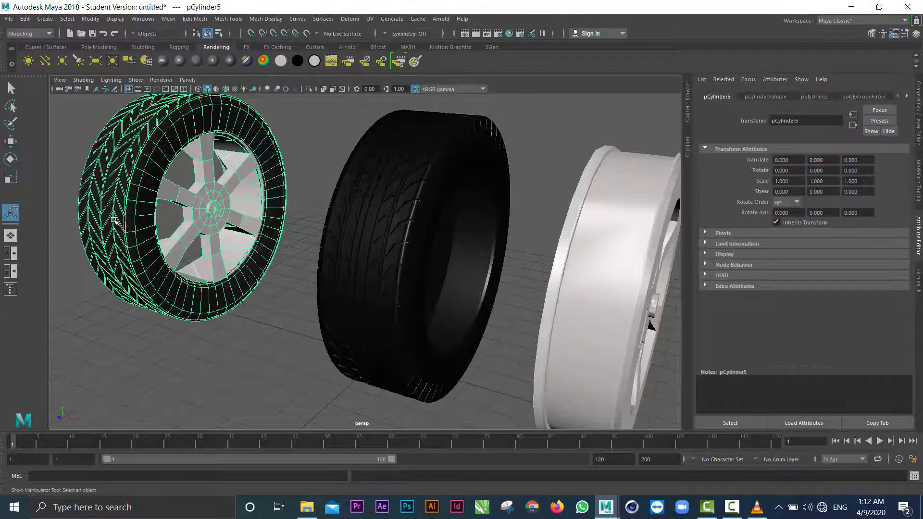
{"action": "left_click", "coordinate": [10, 159]}
{"action": "left_click_drag", "start_coordinate": [150, 175], "coordinate": [158, 210]}
{"action": "left_click", "coordinate": [103, 304]}
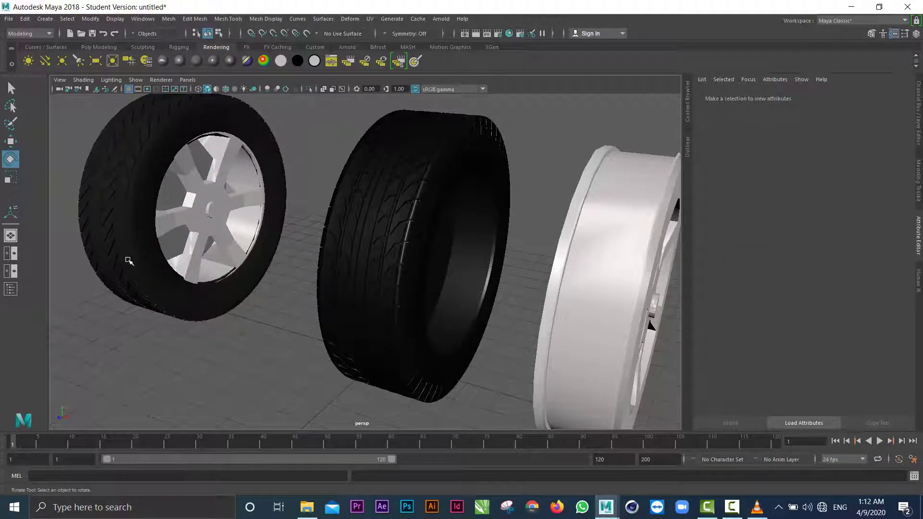
{"action": "left_click_drag", "start_coordinate": [245, 333], "coordinate": [241, 299], "text": "alt"}
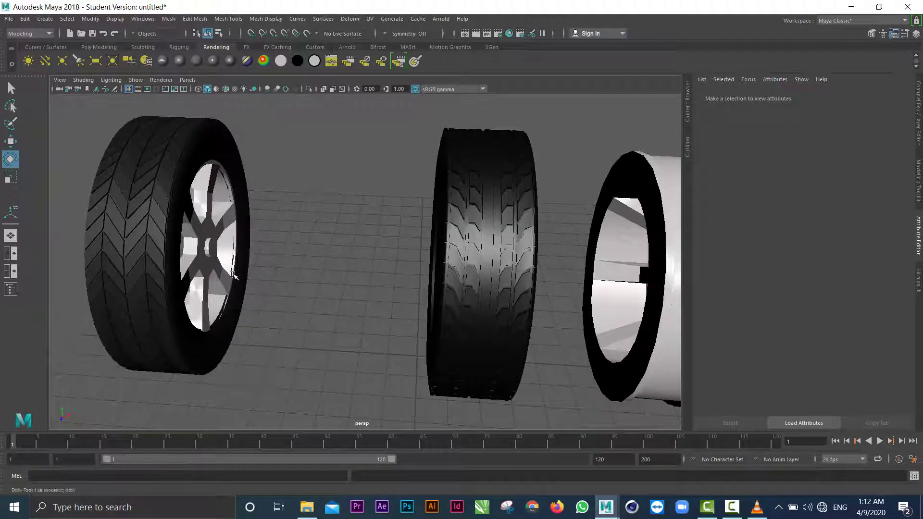
{"action": "scroll", "coordinate": [303, 282], "scroll_direction": "up", "scroll_amount": 5}
{"action": "scroll", "coordinate": [249, 305], "scroll_direction": "up", "scroll_amount": 5}
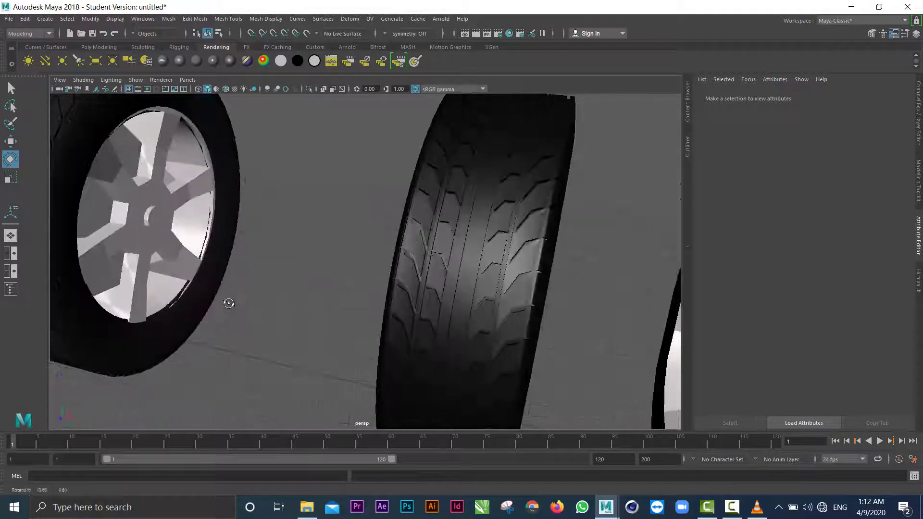
Separate the combined chevron-tread wheel back into its rim and tyre, and select the rim piece
{"action": "left_click", "coordinate": [179, 250]}
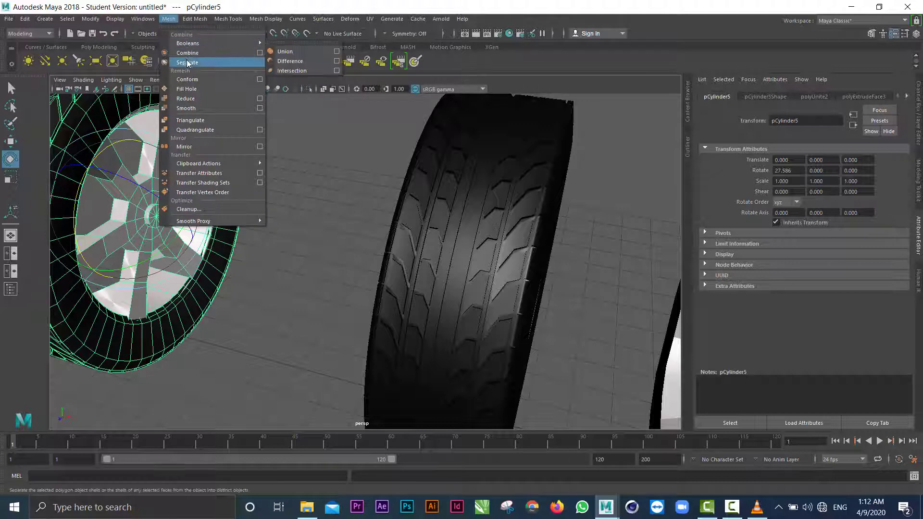
{"action": "left_click", "coordinate": [187, 53]}
{"action": "left_click", "coordinate": [250, 182]}
{"action": "left_click", "coordinate": [191, 223]}
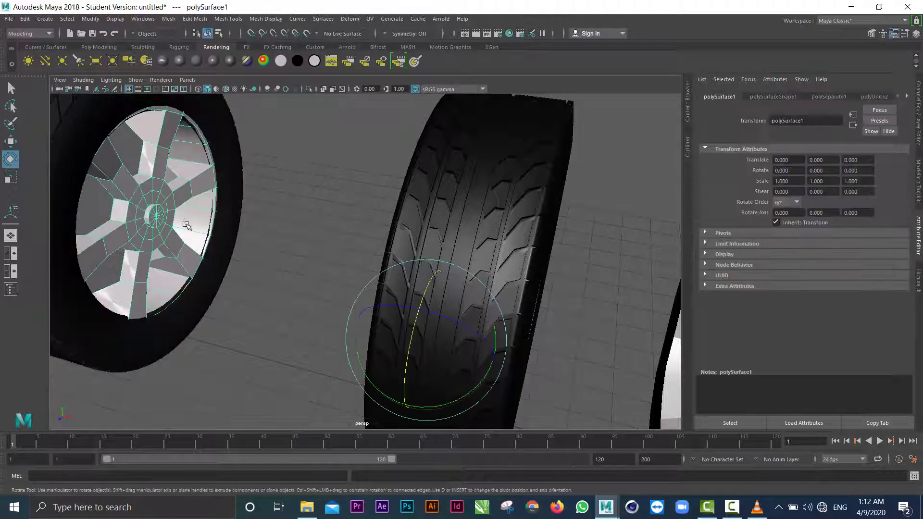
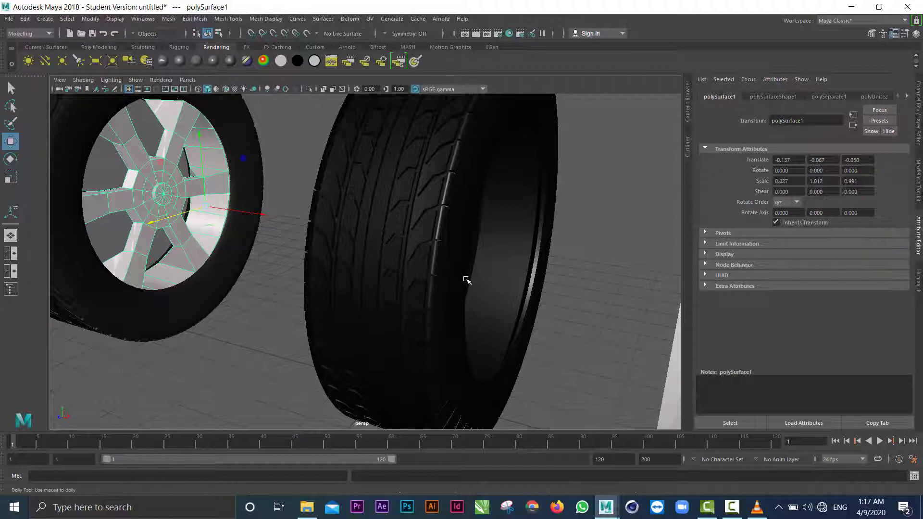
Duplicate the middle tyre and move the copy forward along Z, clear of the original
{"action": "right_click_drag", "start_coordinate": [470, 277], "coordinate": [268, 297], "text": "alt"}
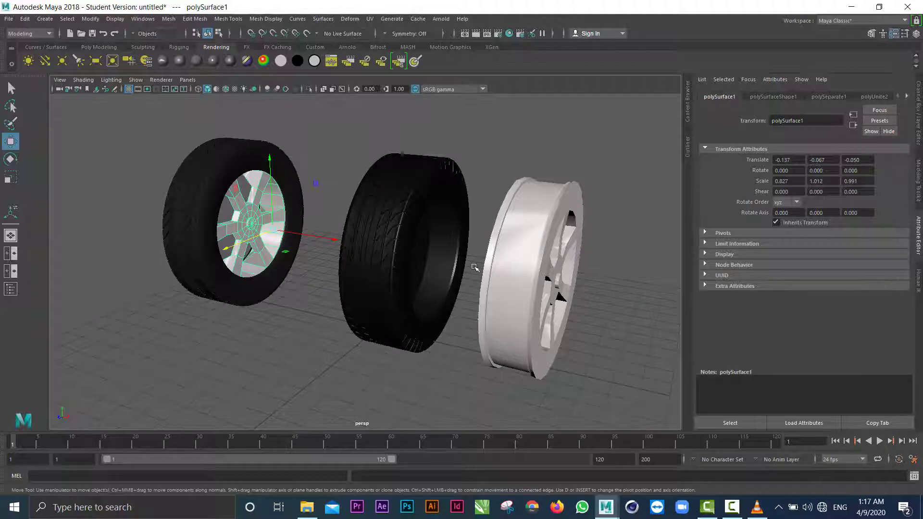
{"action": "left_click", "coordinate": [513, 266]}
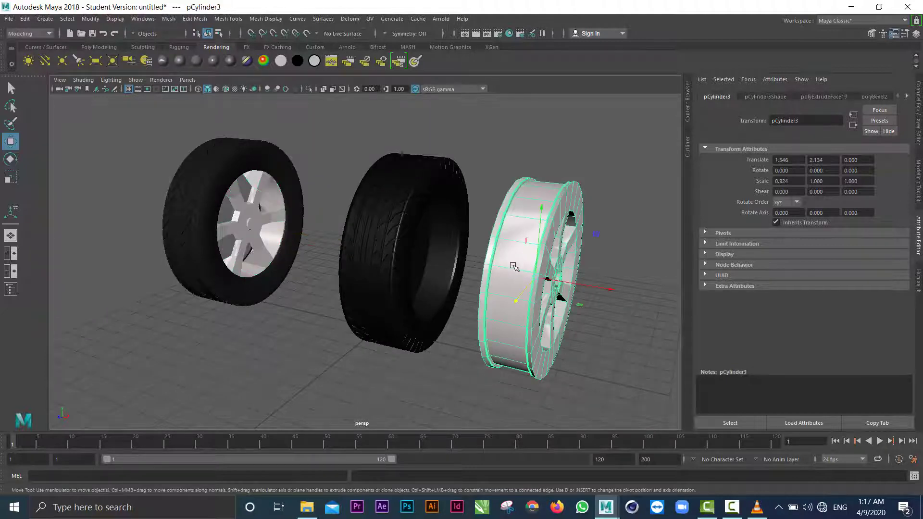
{"action": "left_click", "coordinate": [390, 231]}
{"action": "key", "text": "ctrl+d"}
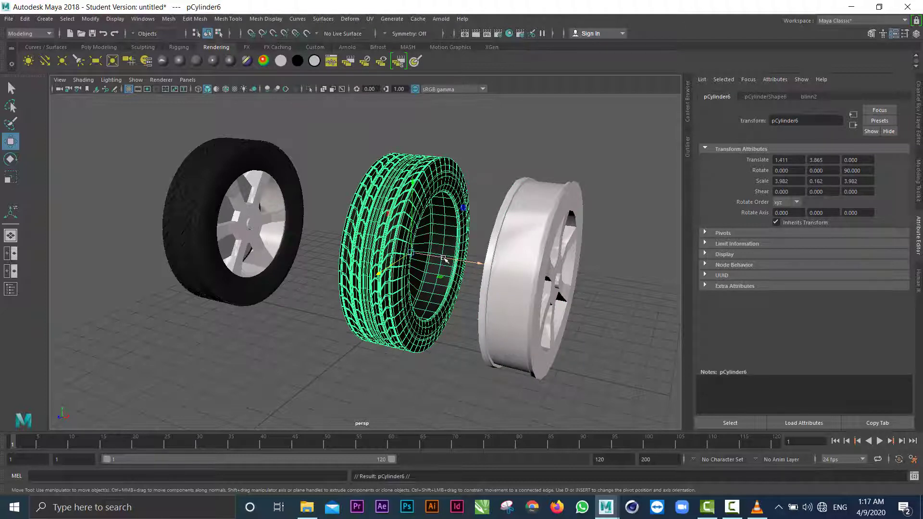
{"action": "left_click_drag", "start_coordinate": [445, 259], "coordinate": [275, 399]}
Duplicate the chevron-tread tyre without its rim and move the copy forward, beside the other tyre copy
{"action": "left_click", "coordinate": [216, 174]}
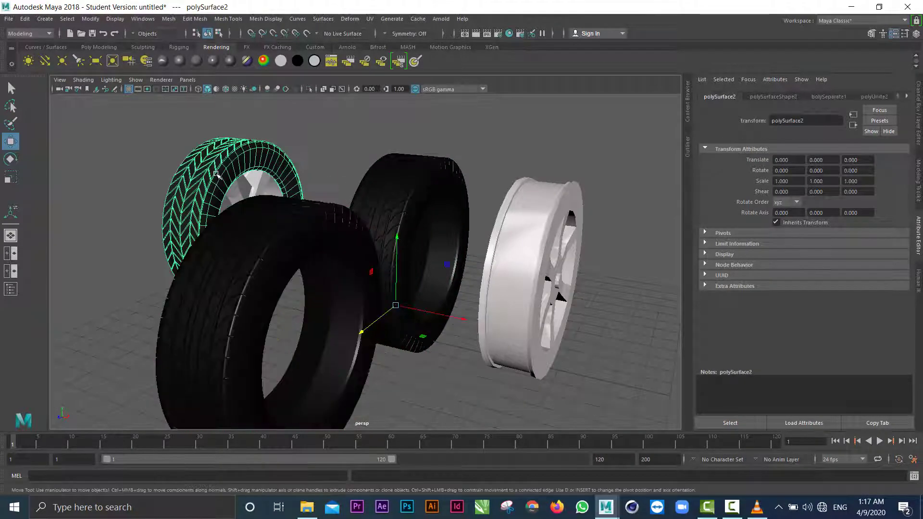
{"action": "key", "text": "ctrl+d"}
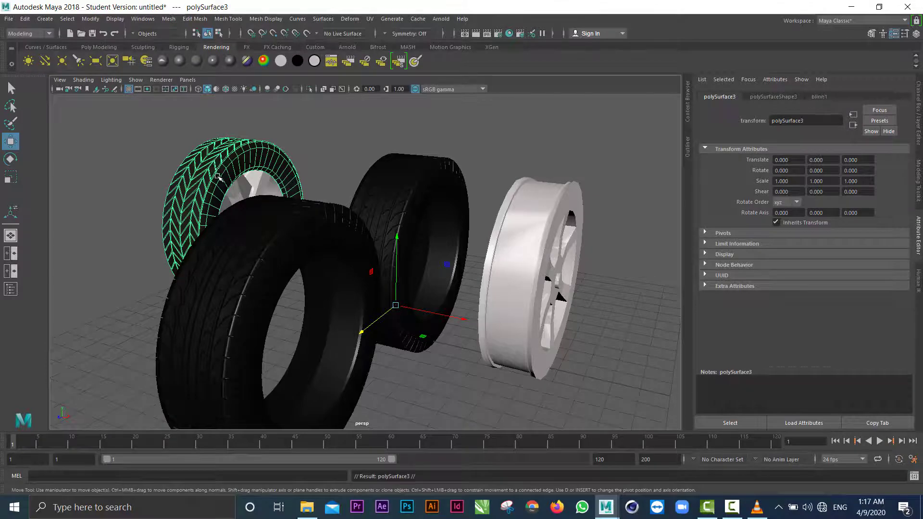
{"action": "left_click_drag", "start_coordinate": [380, 324], "coordinate": [258, 403]}
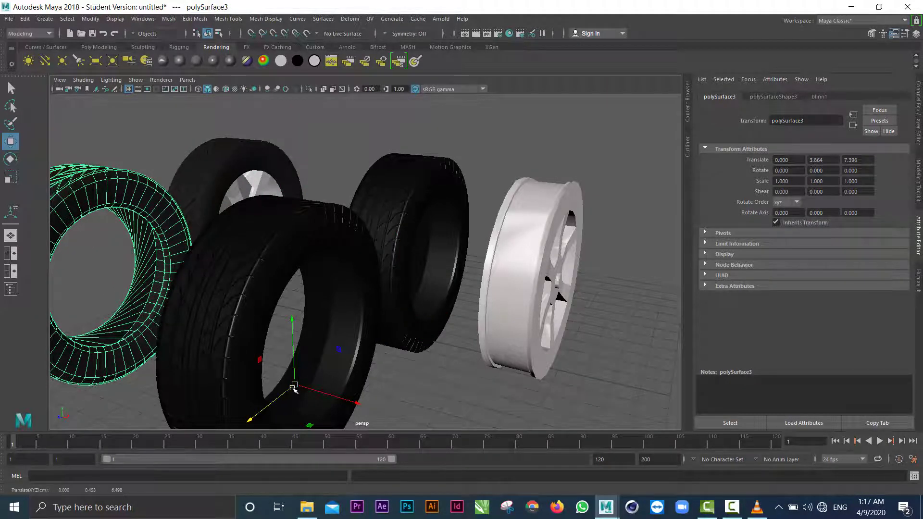
Combine the fitted rim and the original chevron-tread tyre into a single mesh again
{"action": "left_click", "coordinate": [264, 182]}
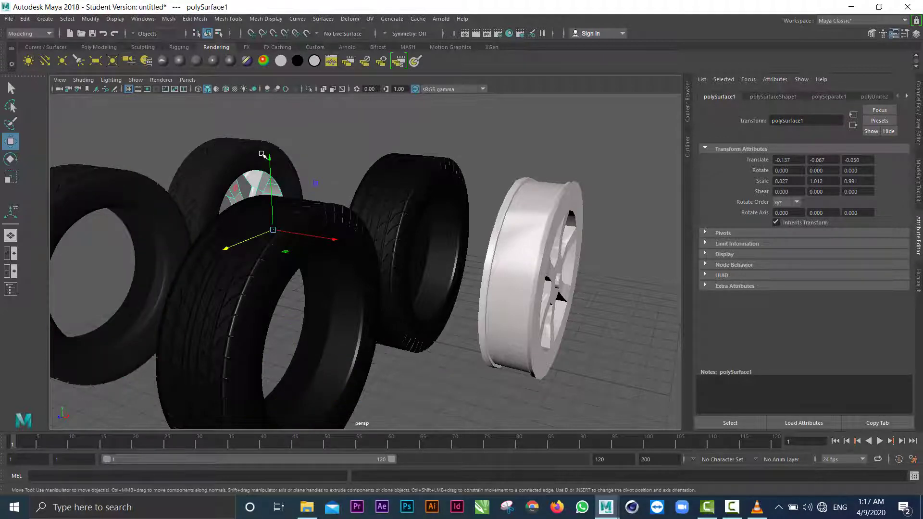
{"action": "left_click", "coordinate": [262, 154]}
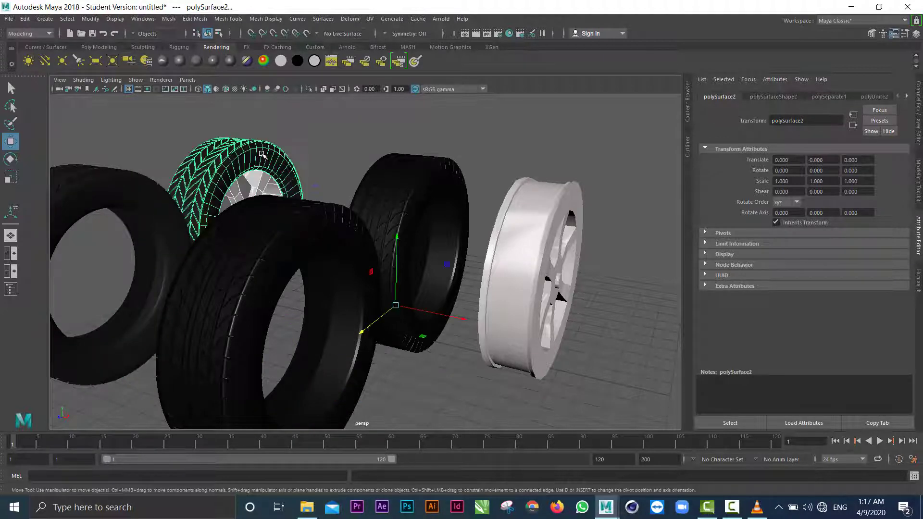
{"action": "left_click", "coordinate": [169, 19]}
{"action": "left_click", "coordinate": [185, 52]}
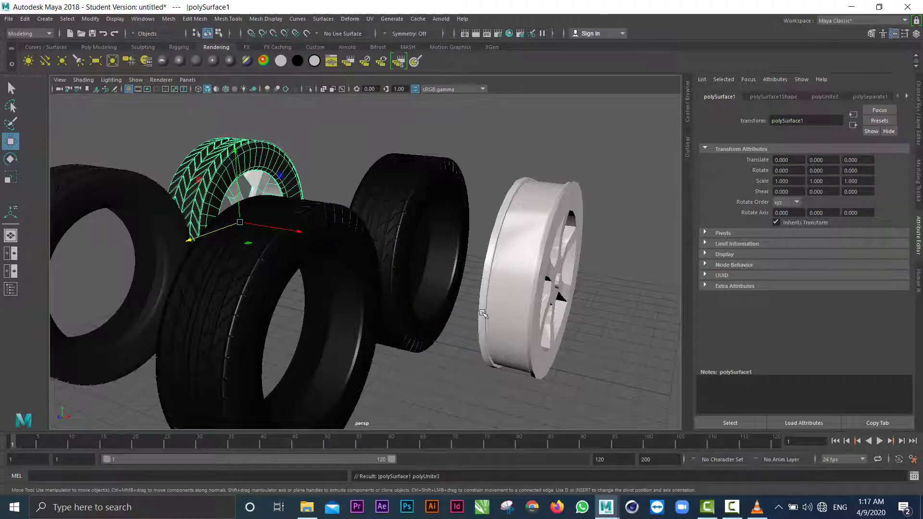
Duplicate the standalone rim and move the copy forward along Z as a spare
{"action": "left_click", "coordinate": [517, 269]}
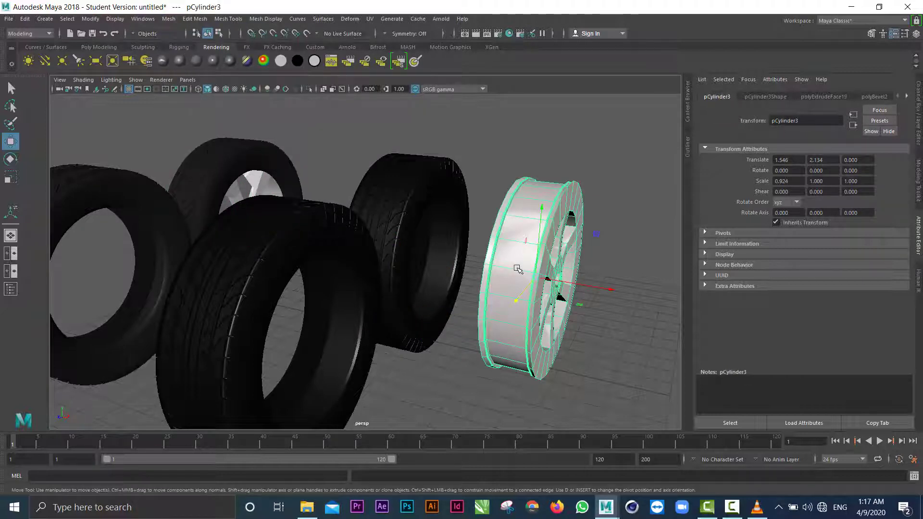
{"action": "key", "text": "ctrl+d"}
{"action": "left_click_drag", "start_coordinate": [516, 299], "coordinate": [380, 418]}
Move the original rim into the middle tyre, to X -3.577, and raise it to Y 2.295
{"action": "left_click", "coordinate": [554, 247]}
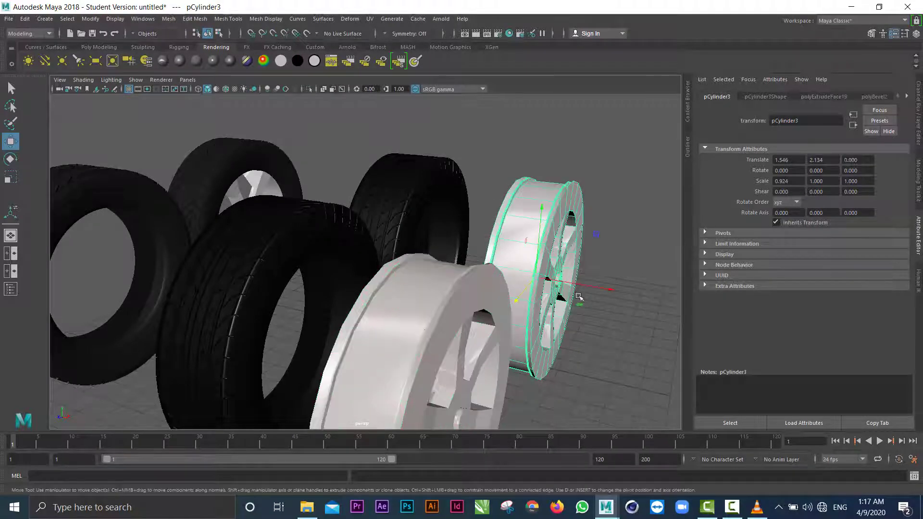
{"action": "left_click_drag", "start_coordinate": [612, 288], "coordinate": [476, 282]}
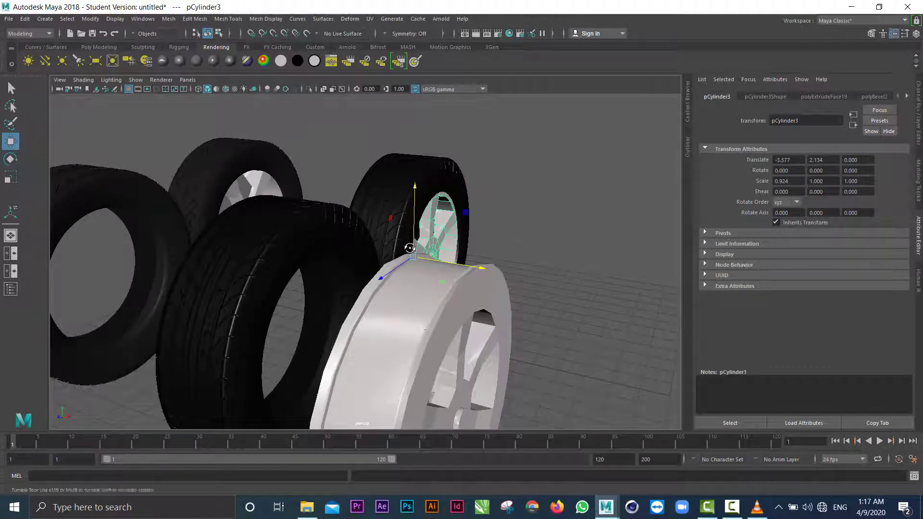
{"action": "left_click_drag", "start_coordinate": [423, 249], "coordinate": [766, 239], "text": "alt"}
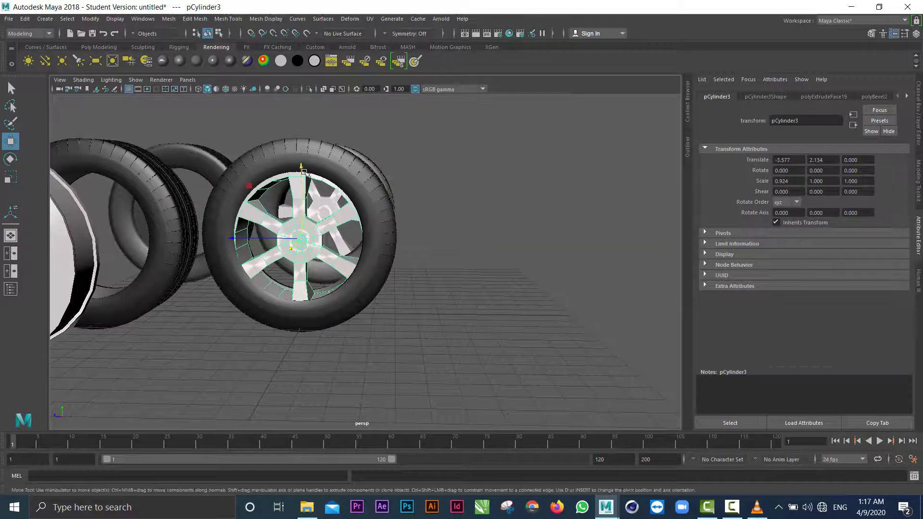
{"action": "left_click_drag", "start_coordinate": [301, 171], "coordinate": [302, 164]}
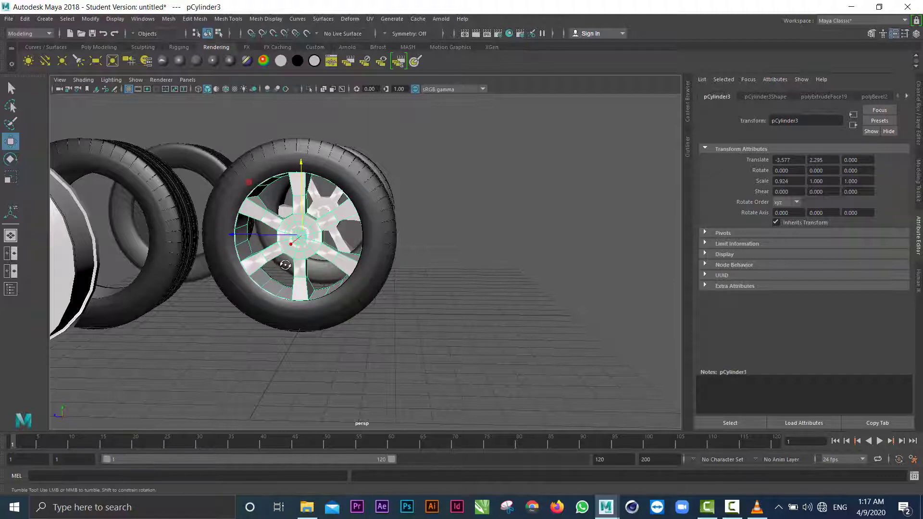
Check the rim's fit from several angles, then move the rim and middle tyre together along Z to -4.821
{"action": "left_click_drag", "start_coordinate": [288, 263], "coordinate": [302, 263], "text": "alt"}
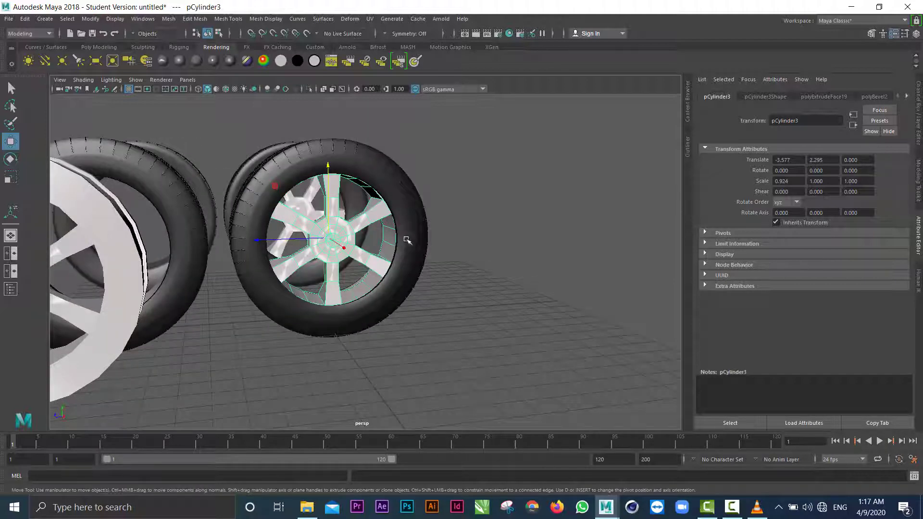
{"action": "left_click_drag", "start_coordinate": [415, 241], "coordinate": [304, 239], "text": "alt"}
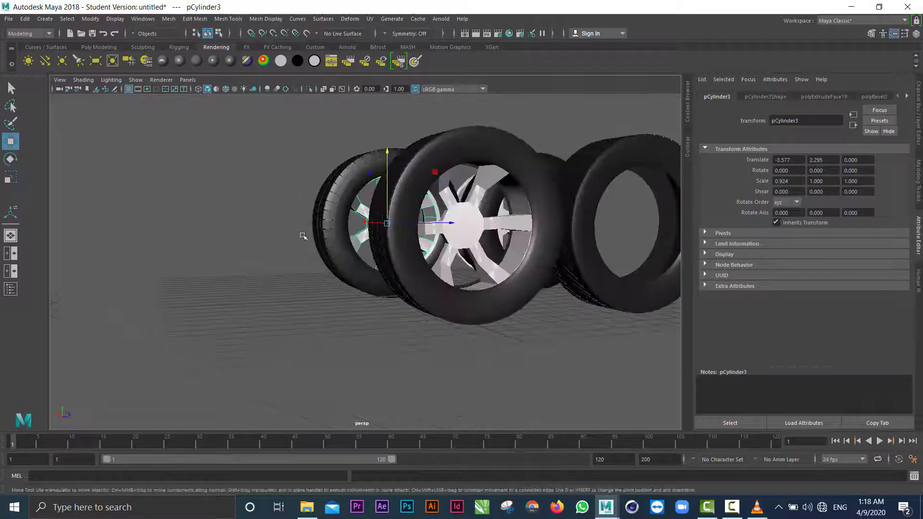
{"action": "right_click_drag", "start_coordinate": [321, 224], "coordinate": [570, 233], "text": "alt"}
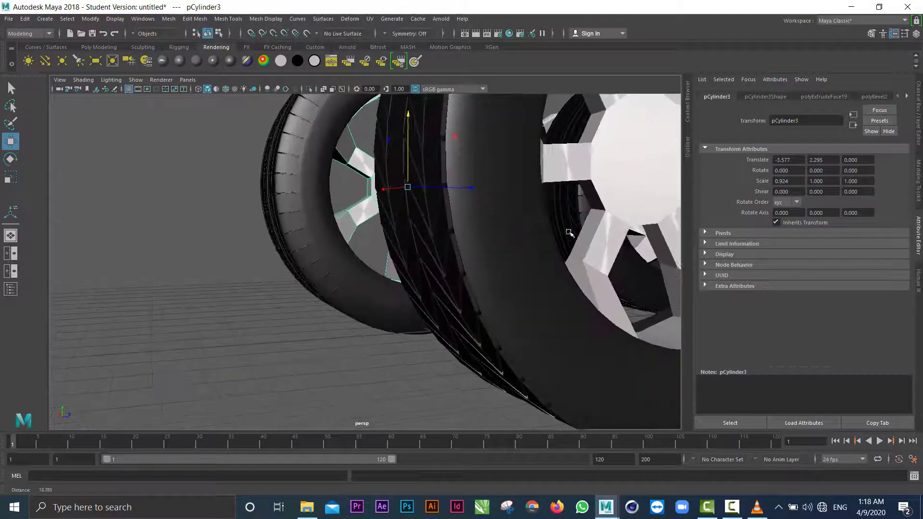
{"action": "left_click_drag", "start_coordinate": [433, 251], "coordinate": [391, 287], "text": "alt"}
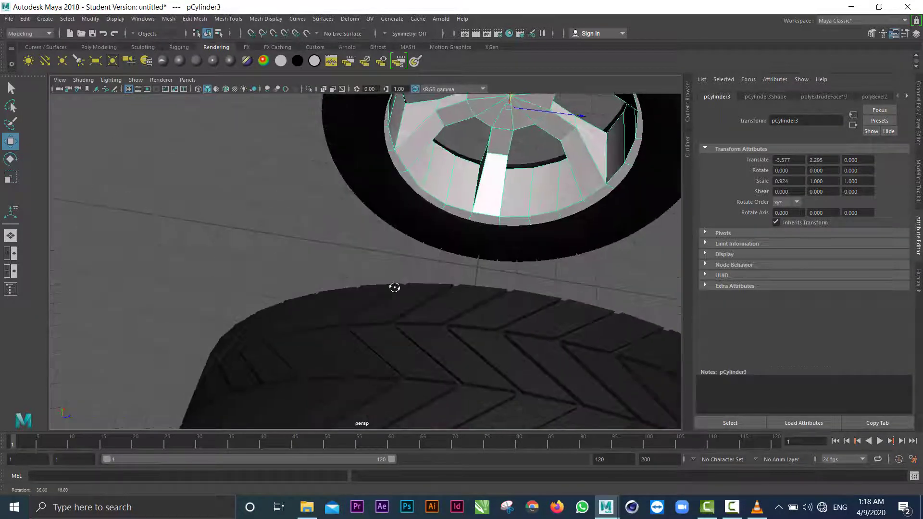
{"action": "left_click_drag", "start_coordinate": [460, 212], "coordinate": [464, 198], "text": "alt"}
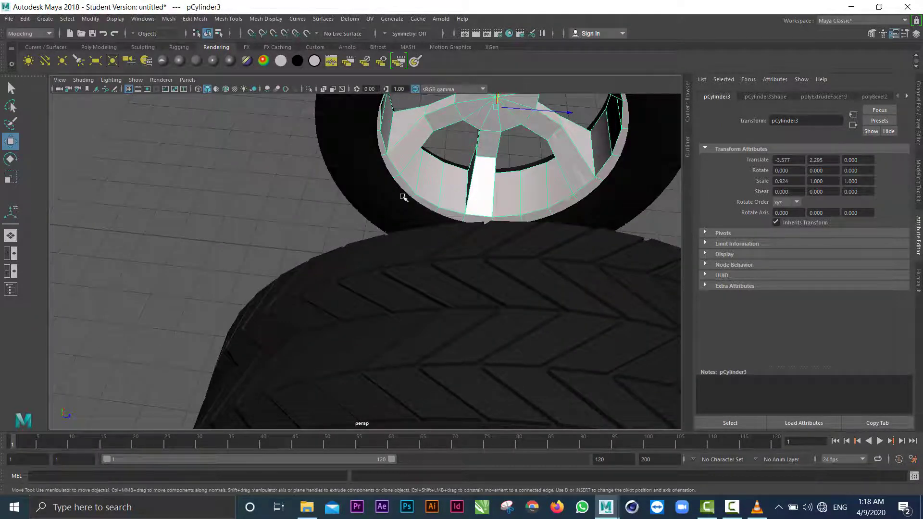
{"action": "left_click_drag", "start_coordinate": [381, 192], "coordinate": [288, 165], "text": "alt"}
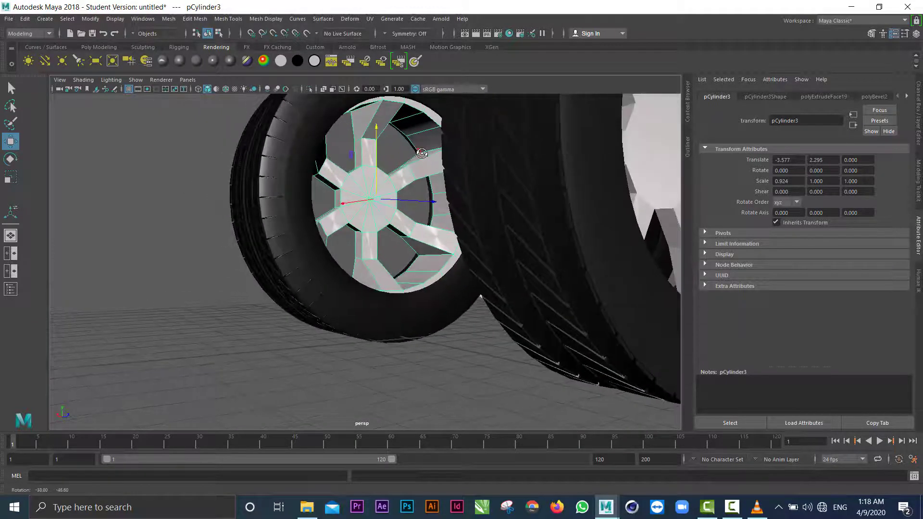
{"action": "left_click", "coordinate": [278, 163]}
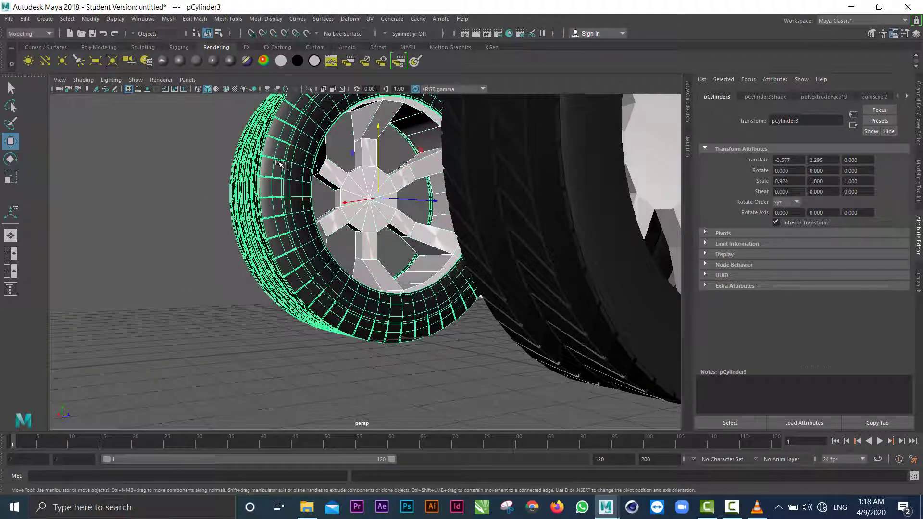
{"action": "left_click_drag", "start_coordinate": [400, 202], "coordinate": [253, 256]}
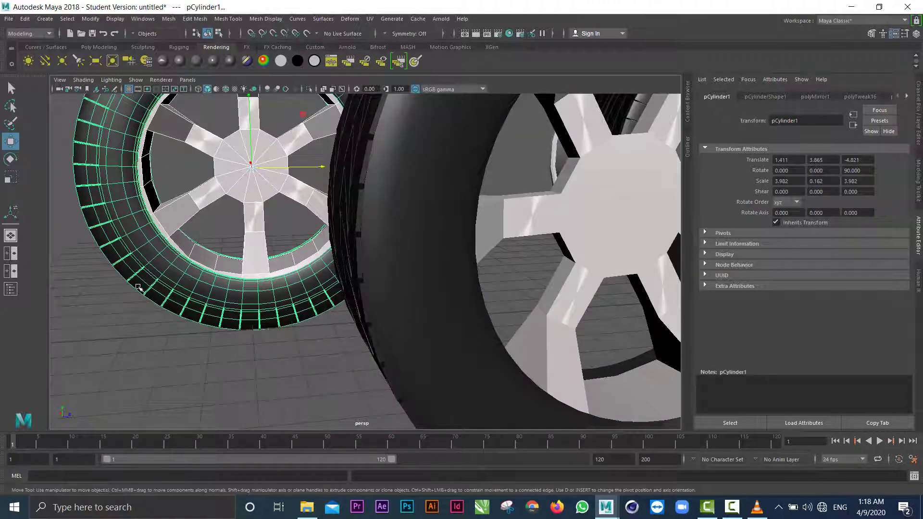
Scale only the rim inside the moved tyre to 1.067 in Y and 1.035 in Z
{"action": "left_click", "coordinate": [131, 331]}
{"action": "left_click", "coordinate": [196, 204]}
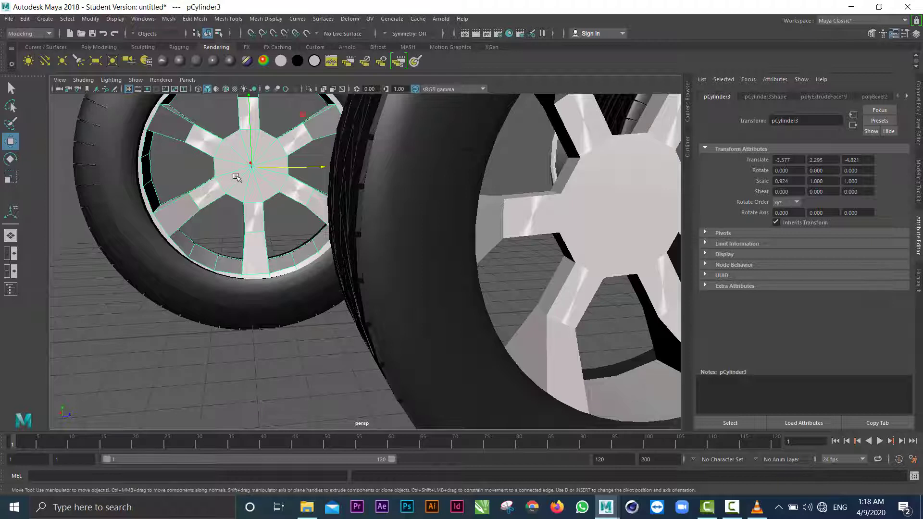
{"action": "key", "text": "r"}
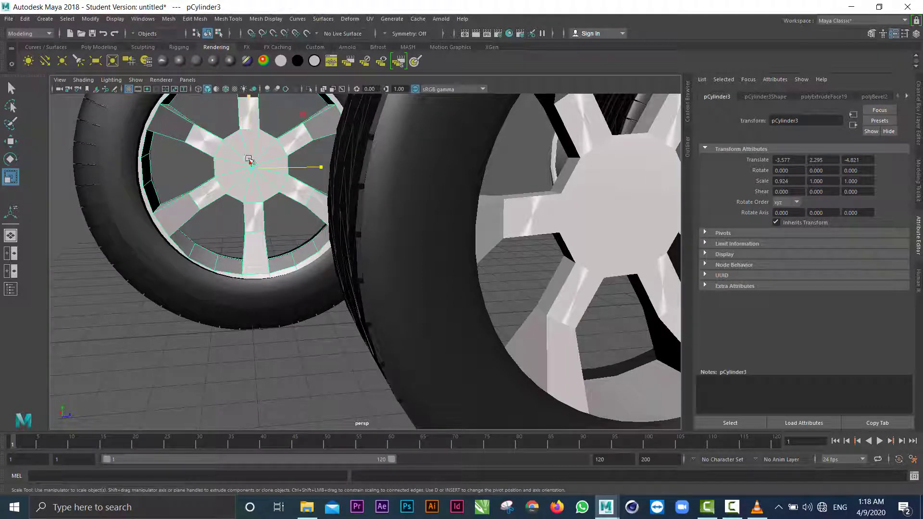
{"action": "left_click_drag", "start_coordinate": [319, 167], "coordinate": [320, 167]}
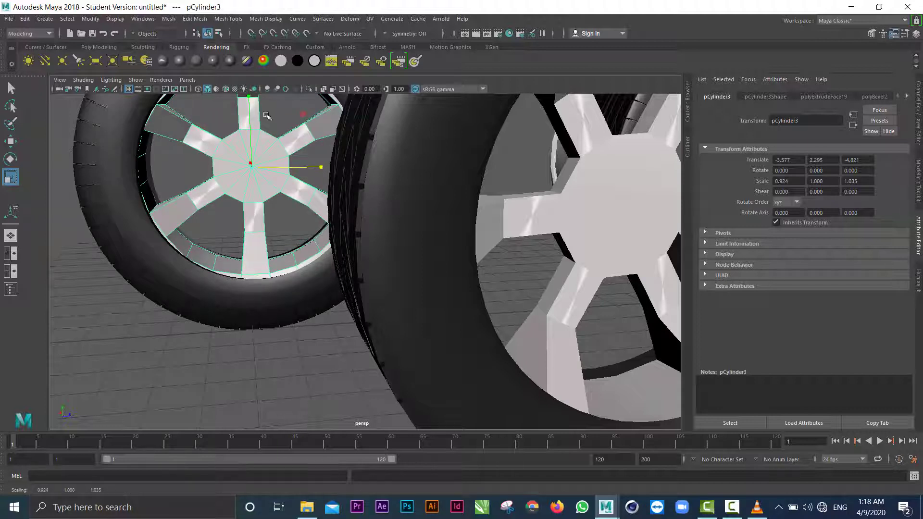
{"action": "left_click_drag", "start_coordinate": [250, 101], "coordinate": [250, 96]}
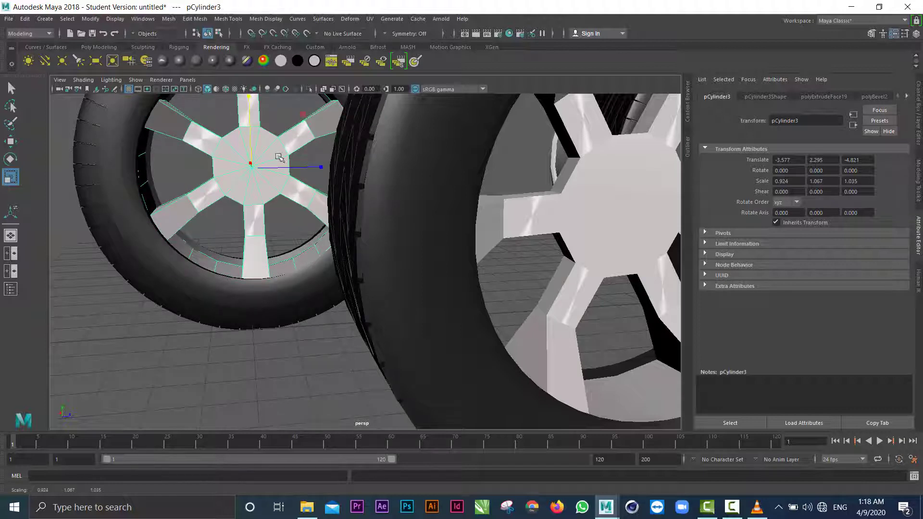
Adjust the rim's height to Y 2.352 to centre it in the tyre, and try a slight uniform scale
{"action": "key", "text": "w"}
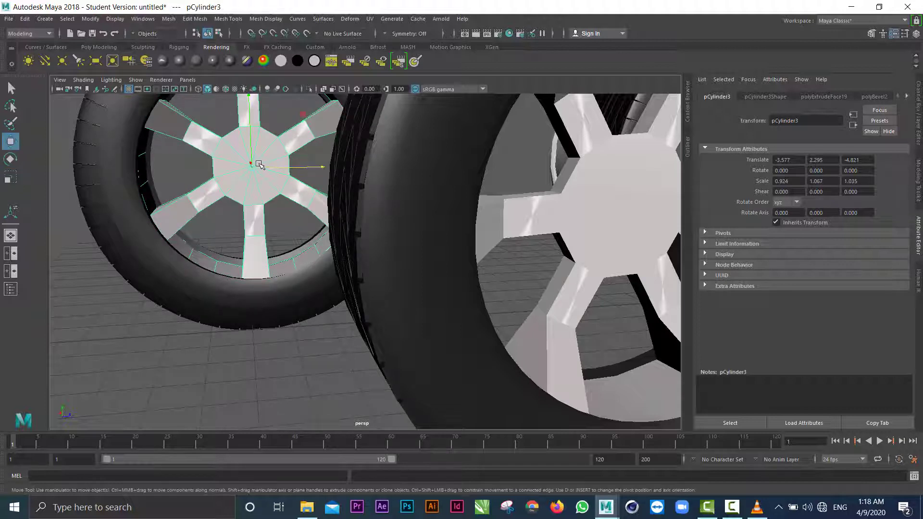
{"action": "left_click", "coordinate": [251, 149]}
{"action": "left_click_drag", "start_coordinate": [252, 149], "coordinate": [252, 144]}
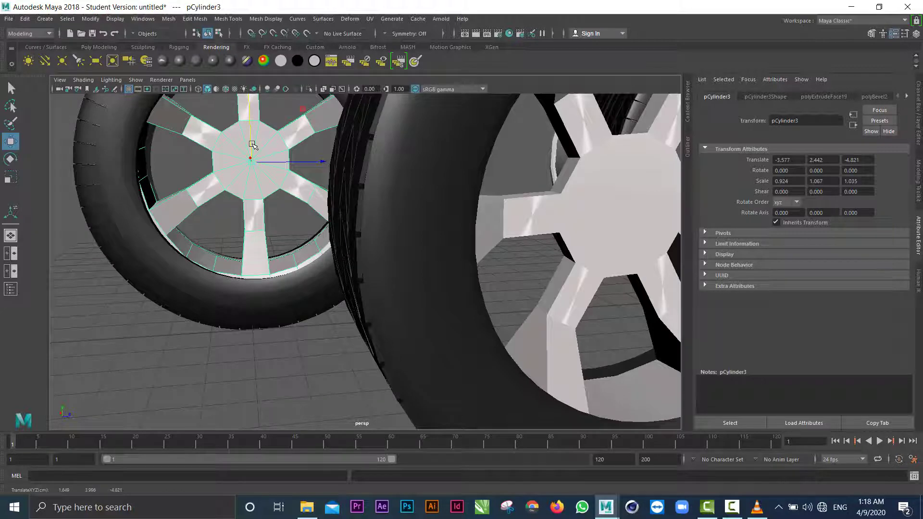
{"action": "right_click_drag", "start_coordinate": [252, 144], "coordinate": [159, 198], "text": "alt"}
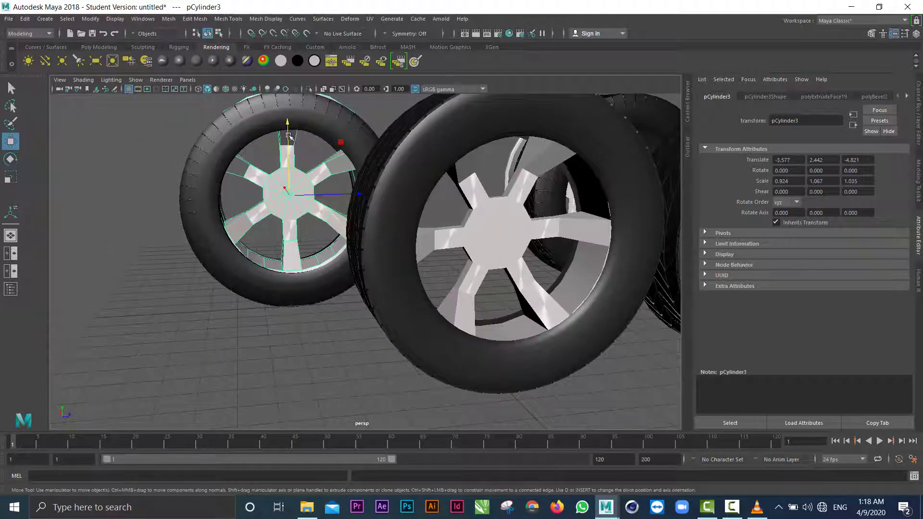
{"action": "left_click_drag", "start_coordinate": [289, 136], "coordinate": [287, 152]}
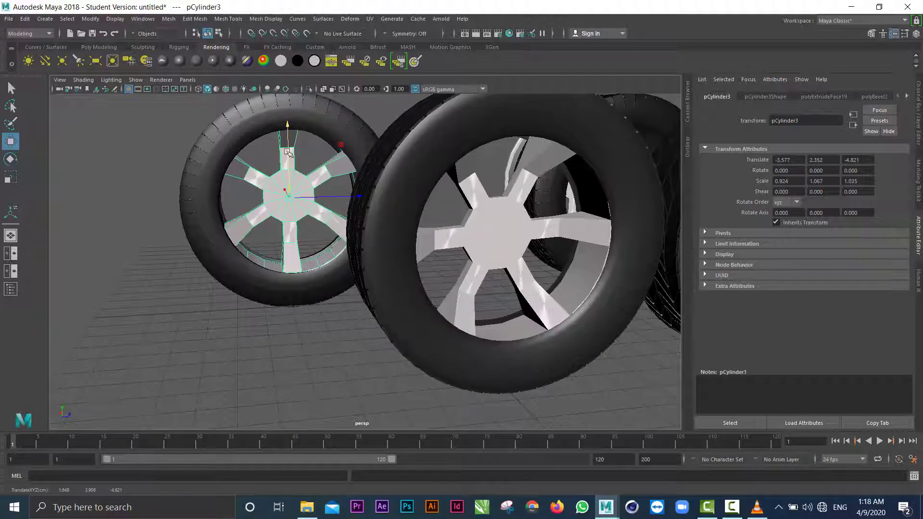
{"action": "key", "text": "r"}
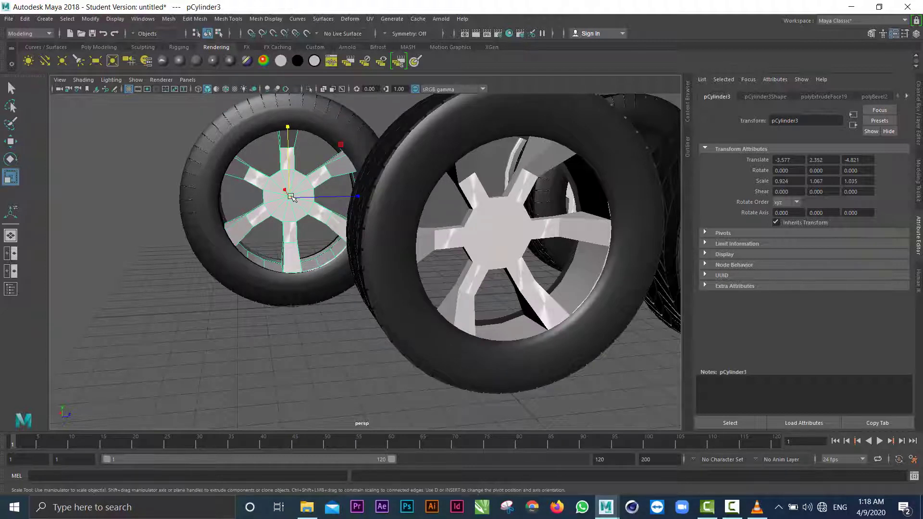
{"action": "mouse_move", "coordinate": [291, 197]}
{"action": "left_mouse_down"}
{"action": "mouse_move", "coordinate": [238, 196]}
{"action": "mouse_move", "coordinate": [292, 198]}
{"action": "left_mouse_up"}
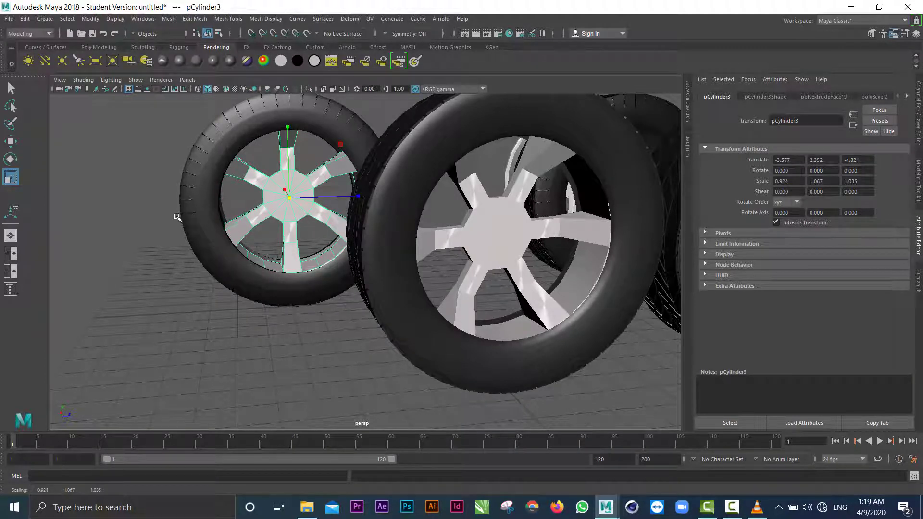
Scale the rim inside the moved tyre to 0.902, 1.042, 1.011 in X, Y, Z and shift it along Z to -4.807
{"action": "left_click_drag", "start_coordinate": [177, 217], "coordinate": [313, 233], "text": "alt"}
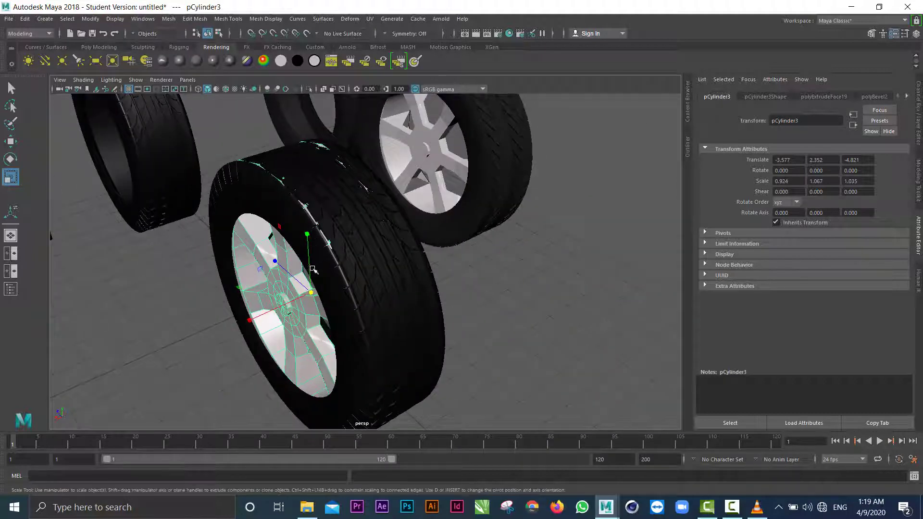
{"action": "left_click_drag", "start_coordinate": [311, 294], "coordinate": [313, 264]}
{"action": "key", "text": "w"}
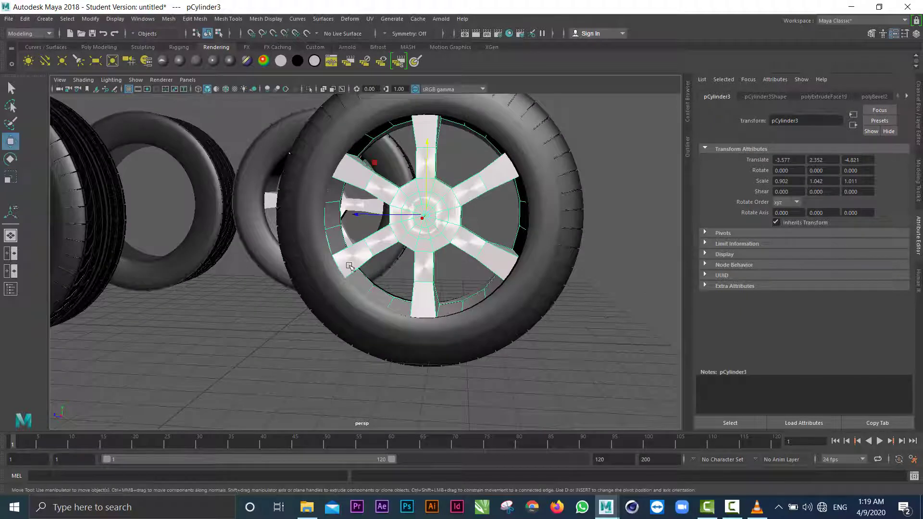
{"action": "left_click", "coordinate": [365, 216]}
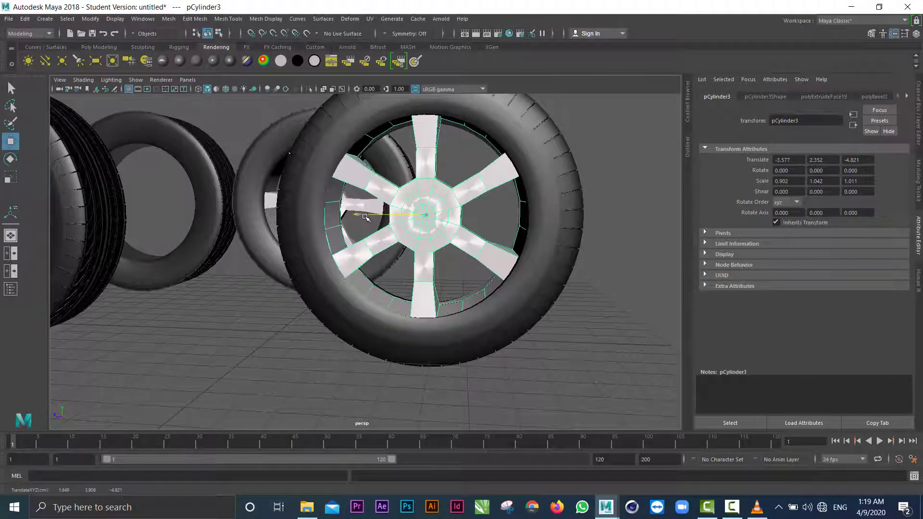
{"action": "left_click_drag", "start_coordinate": [365, 217], "coordinate": [365, 216]}
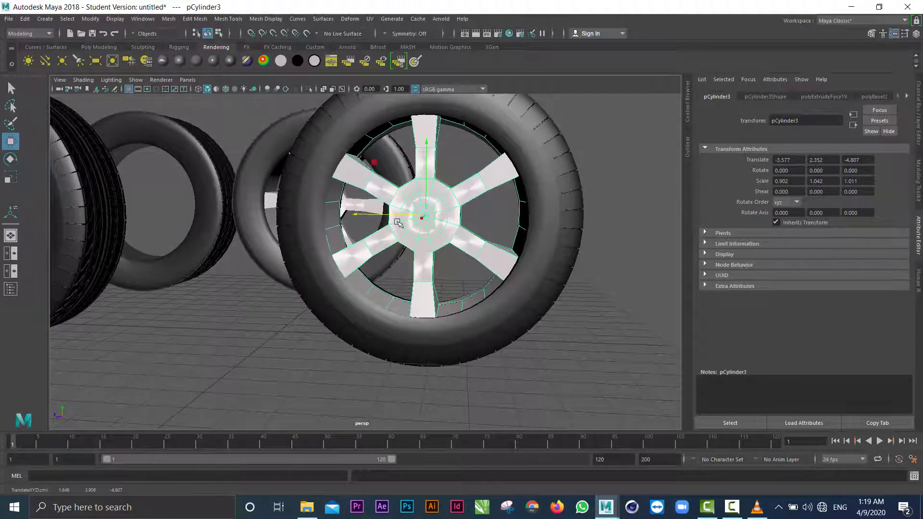
Combine the rim with its surrounding tyre into one mesh and move the complete wheel along Z to 3.892
{"action": "left_click_drag", "start_coordinate": [311, 230], "coordinate": [350, 230], "text": "alt"}
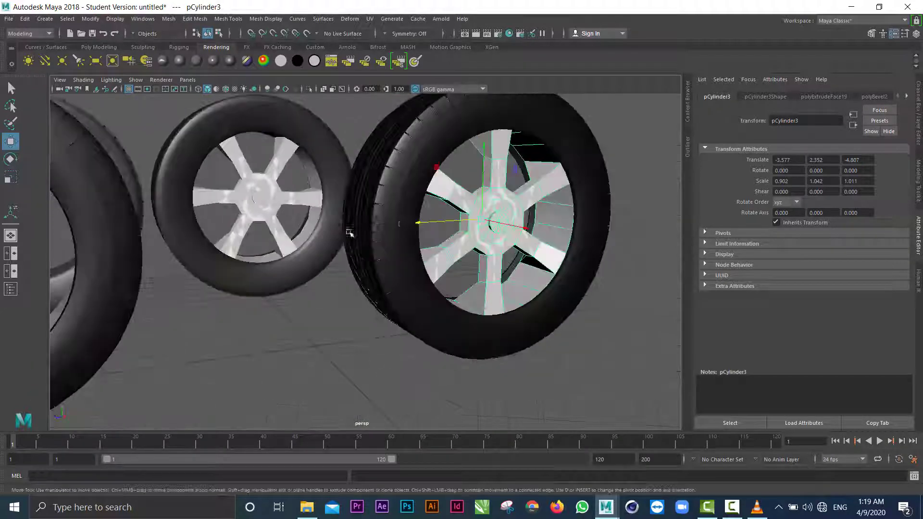
{"action": "left_click", "coordinate": [396, 210]}
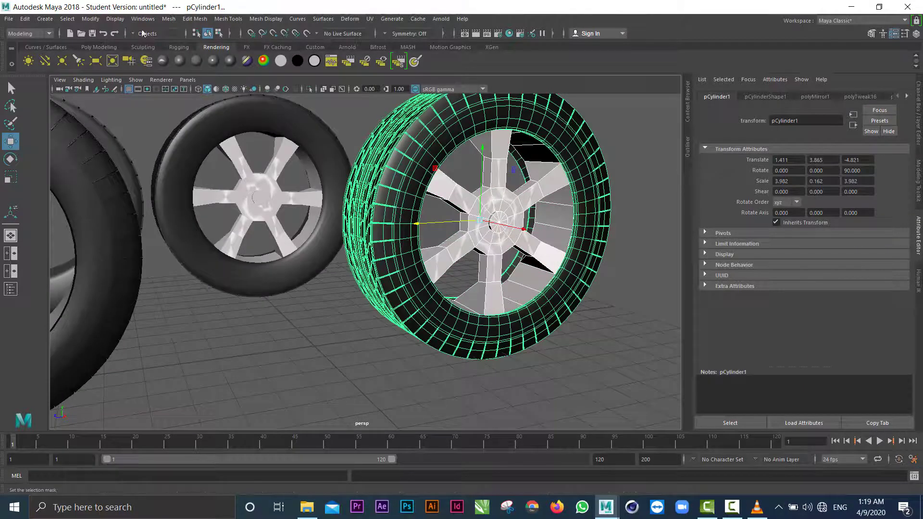
{"action": "left_click", "coordinate": [169, 18]}
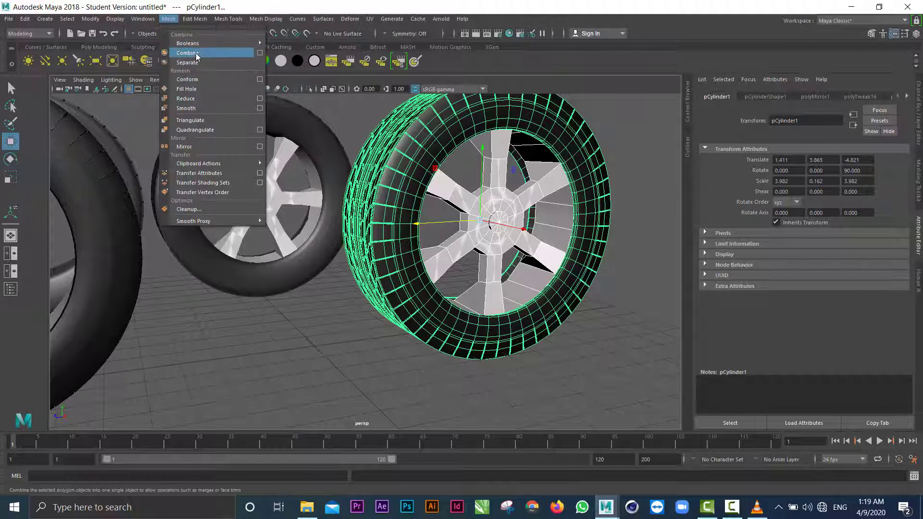
{"action": "left_click", "coordinate": [187, 53]}
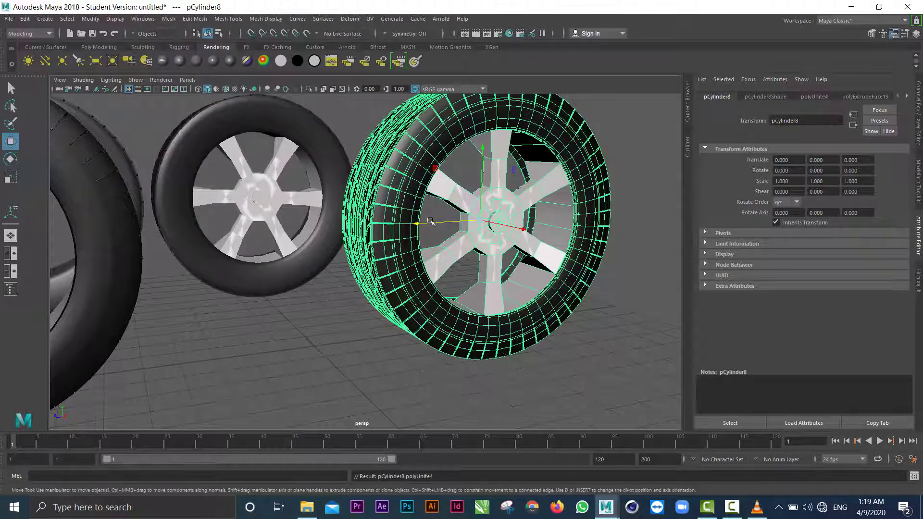
{"action": "left_click_drag", "start_coordinate": [438, 224], "coordinate": [278, 300]}
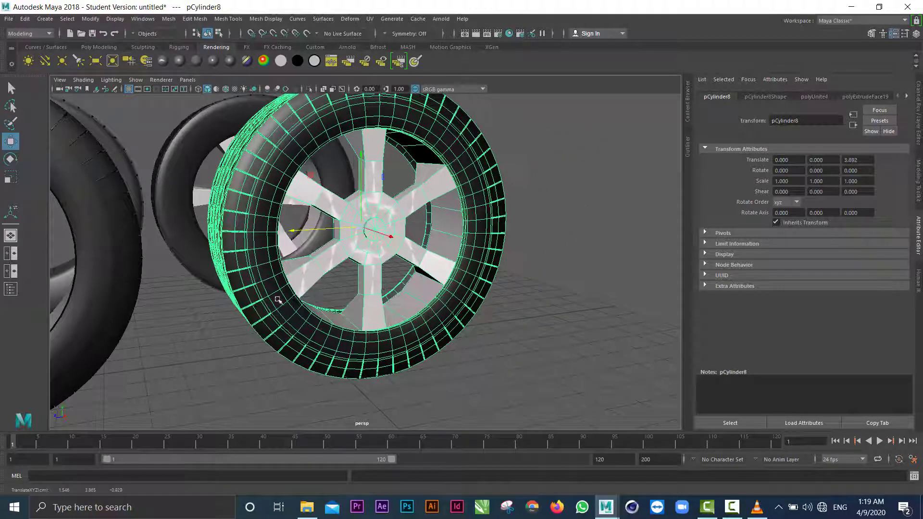
Move the chevron-tread complete wheel along Z to -4.940 and the newly combined wheel to Z -1.385
{"action": "right_click_drag", "start_coordinate": [239, 308], "coordinate": [96, 317], "text": "alt"}
{"action": "mouse_move", "coordinate": [245, 261]}
{"action": "right_mouse_down", "text": "alt"}
{"action": "mouse_move", "coordinate": [288, 303]}
{"action": "mouse_move", "coordinate": [323, 298]}
{"action": "mouse_move", "coordinate": [309, 315]}
{"action": "mouse_move", "coordinate": [283, 264]}
{"action": "mouse_move", "coordinate": [260, 268]}
{"action": "right_mouse_up", "text": "alt"}
{"action": "left_click_drag", "start_coordinate": [260, 267], "coordinate": [341, 280], "text": "alt"}
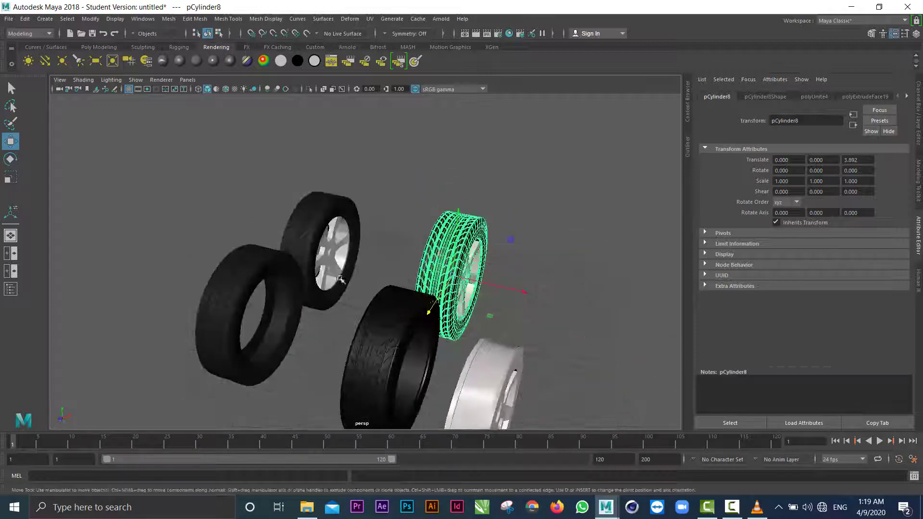
{"action": "left_click", "coordinate": [384, 261]}
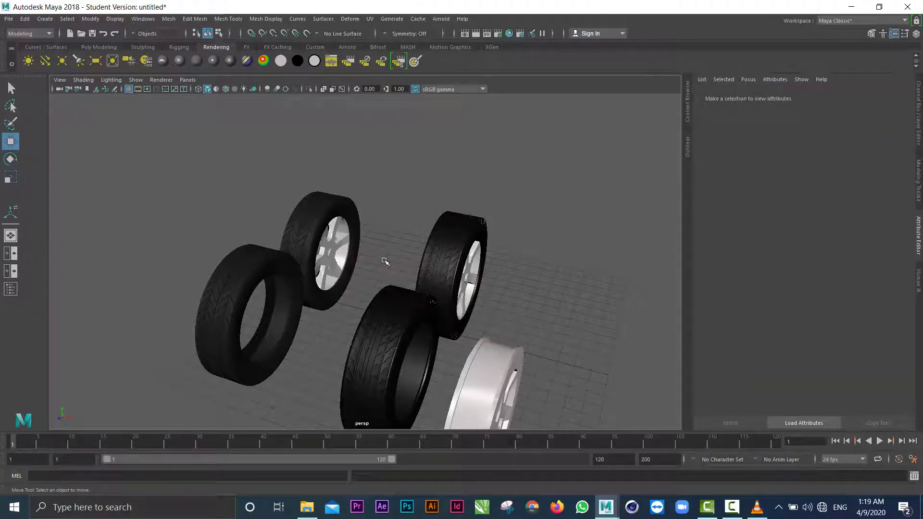
{"action": "left_click", "coordinate": [338, 206]}
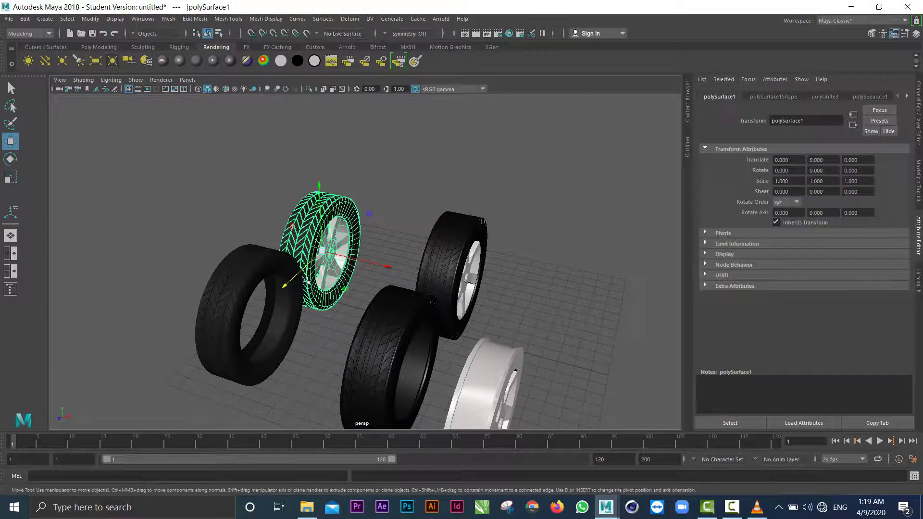
{"action": "left_click_drag", "start_coordinate": [304, 271], "coordinate": [343, 240]}
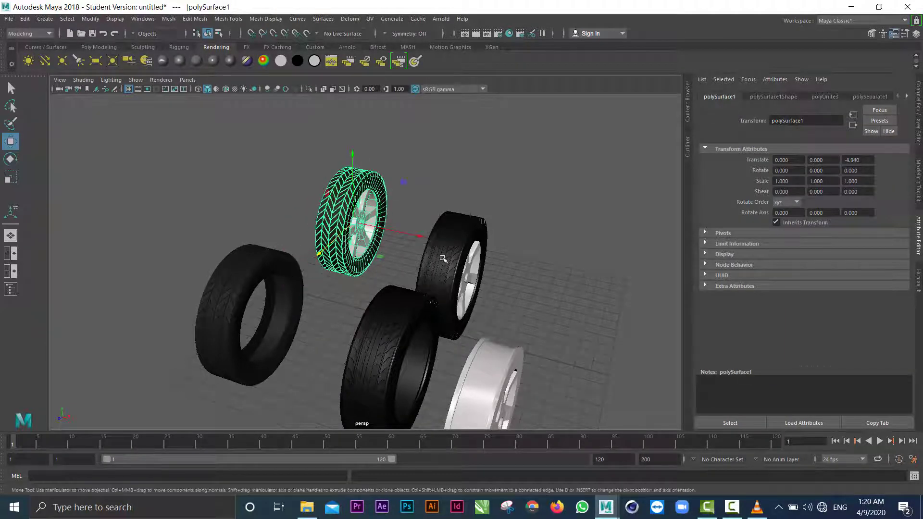
{"action": "left_click", "coordinate": [458, 274]}
{"action": "left_click_drag", "start_coordinate": [458, 275], "coordinate": [467, 254]}
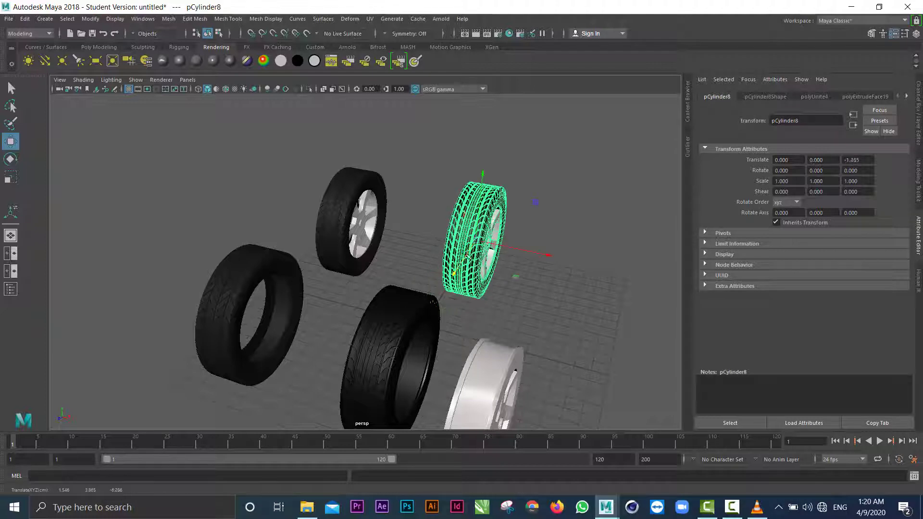
Move the spare rim along Z to 7.323, shift the adjacent spare tyre slightly back along Z, and clear the selection
{"action": "left_click", "coordinate": [498, 366]}
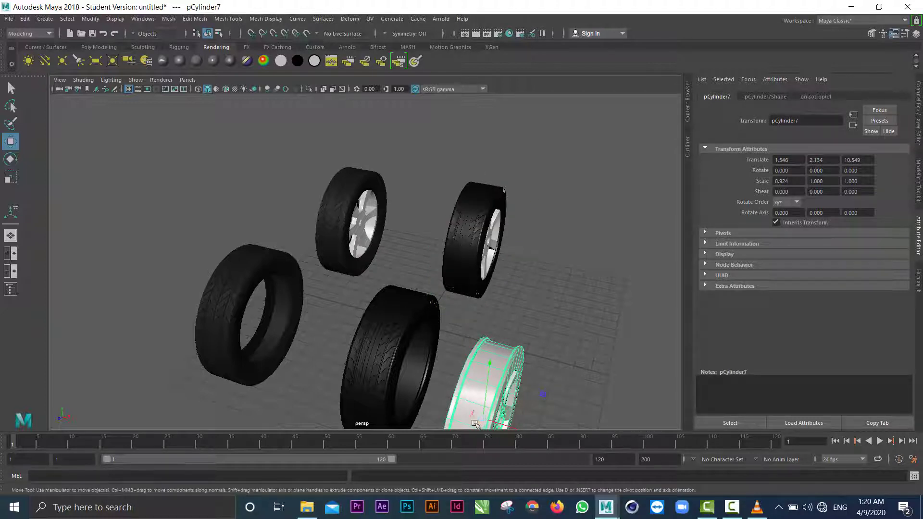
{"action": "left_click_drag", "start_coordinate": [475, 426], "coordinate": [500, 390]}
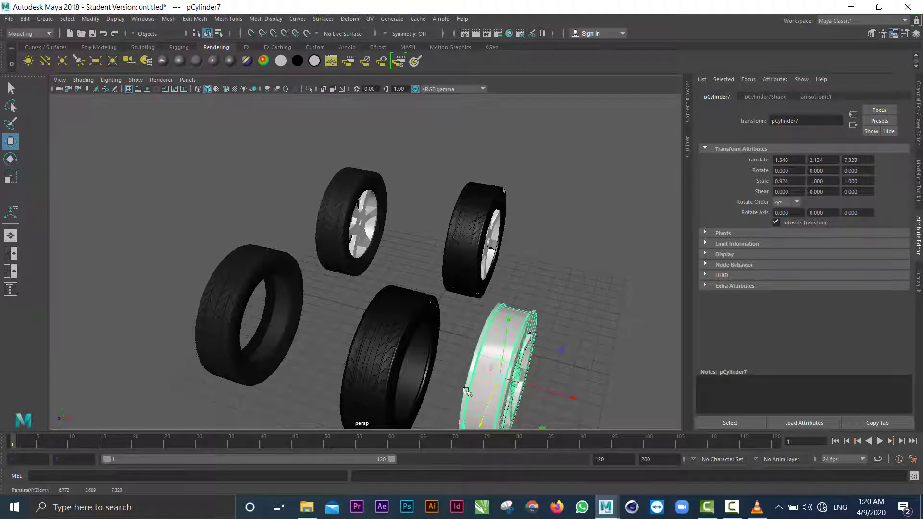
{"action": "left_click", "coordinate": [382, 385]}
{"action": "left_click_drag", "start_coordinate": [378, 395], "coordinate": [389, 383]}
{"action": "left_click", "coordinate": [572, 285]}
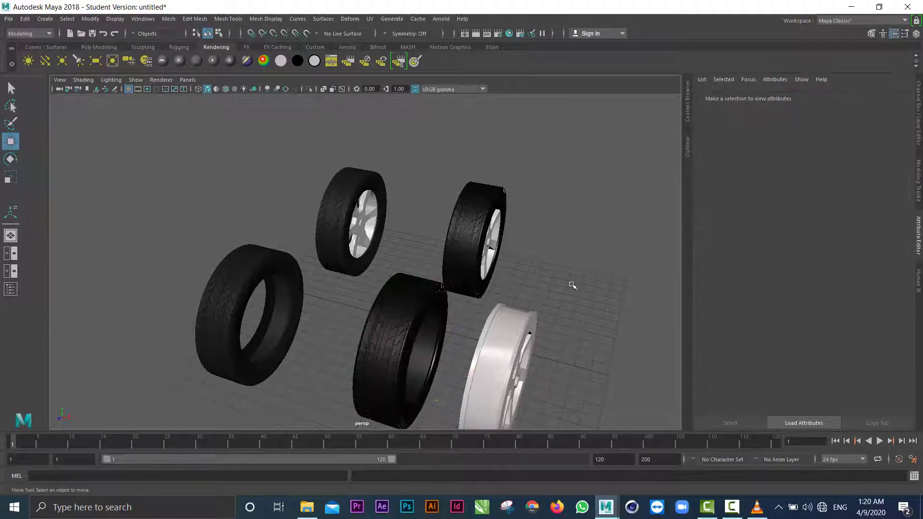
Frame the arranged wheels from the front at an angle and open the Render View
{"action": "left_click_drag", "start_coordinate": [572, 285], "coordinate": [543, 278], "text": "alt"}
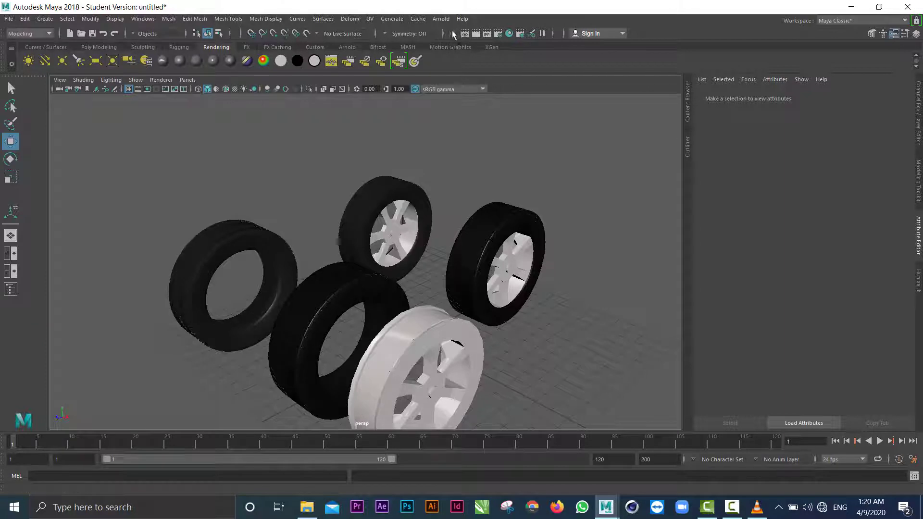
{"action": "left_click", "coordinate": [464, 33]}
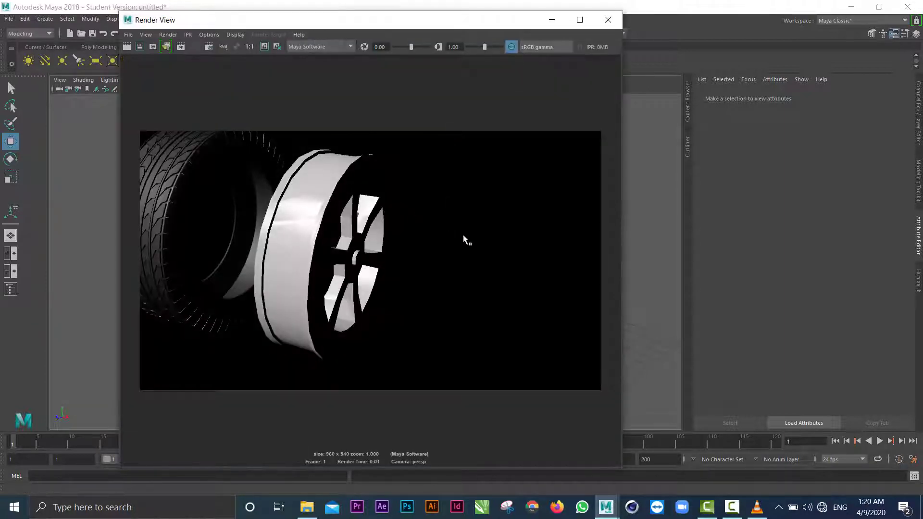